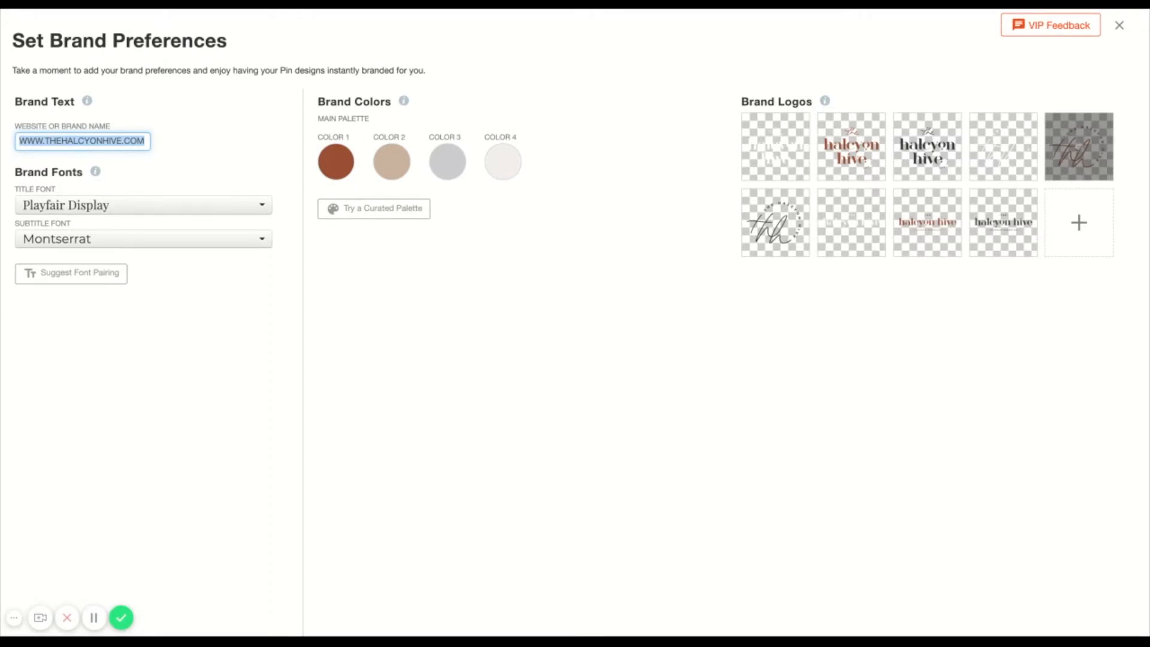
- Check the brand website text and look through the fonts available for the brand's title font
{"action": "left_click", "coordinate": [146, 141]}
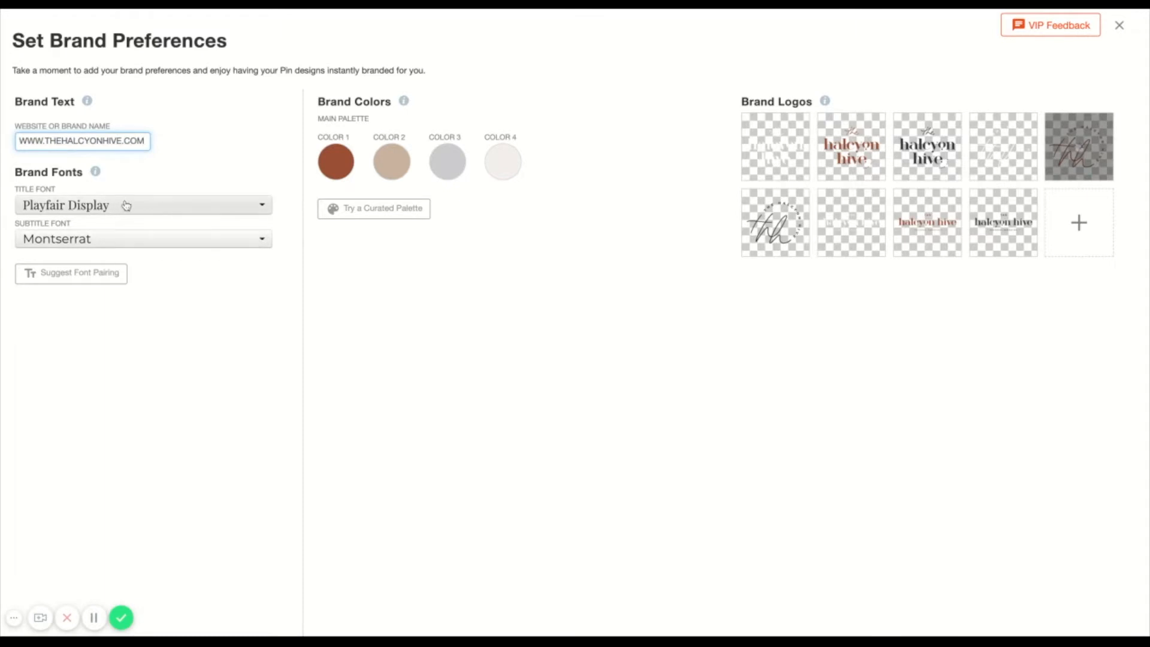
{"action": "left_click", "coordinate": [270, 207]}
{"action": "scroll", "coordinate": [219, 286], "scroll_direction": "down", "scroll_amount": 20}
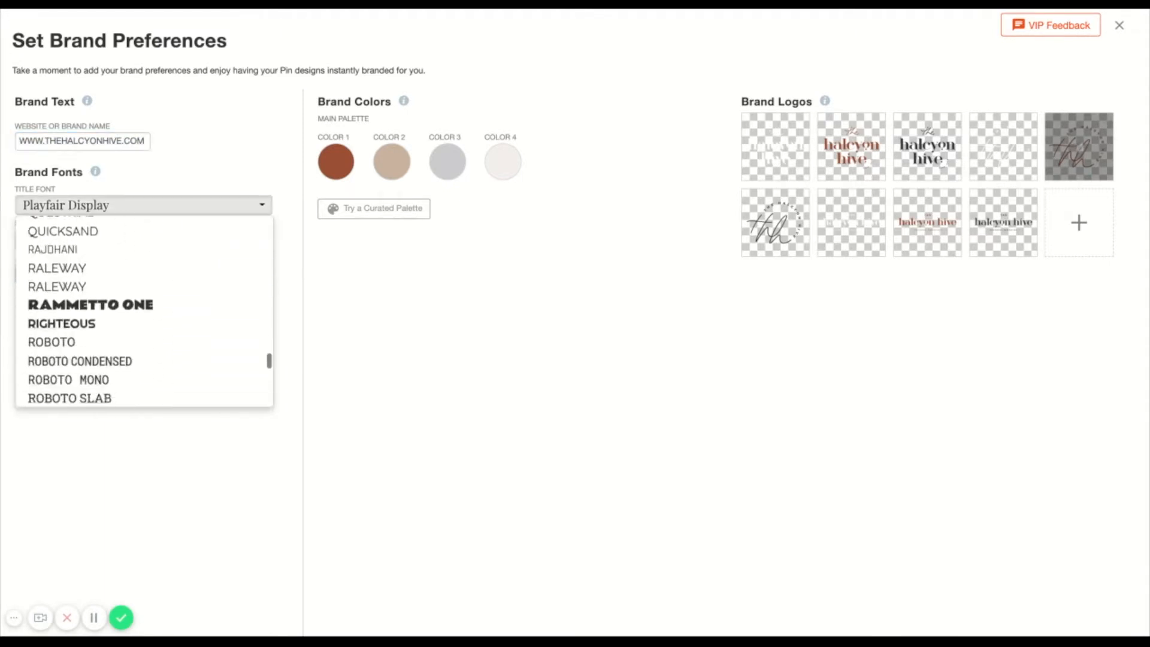
{"action": "left_click", "coordinate": [188, 448]}
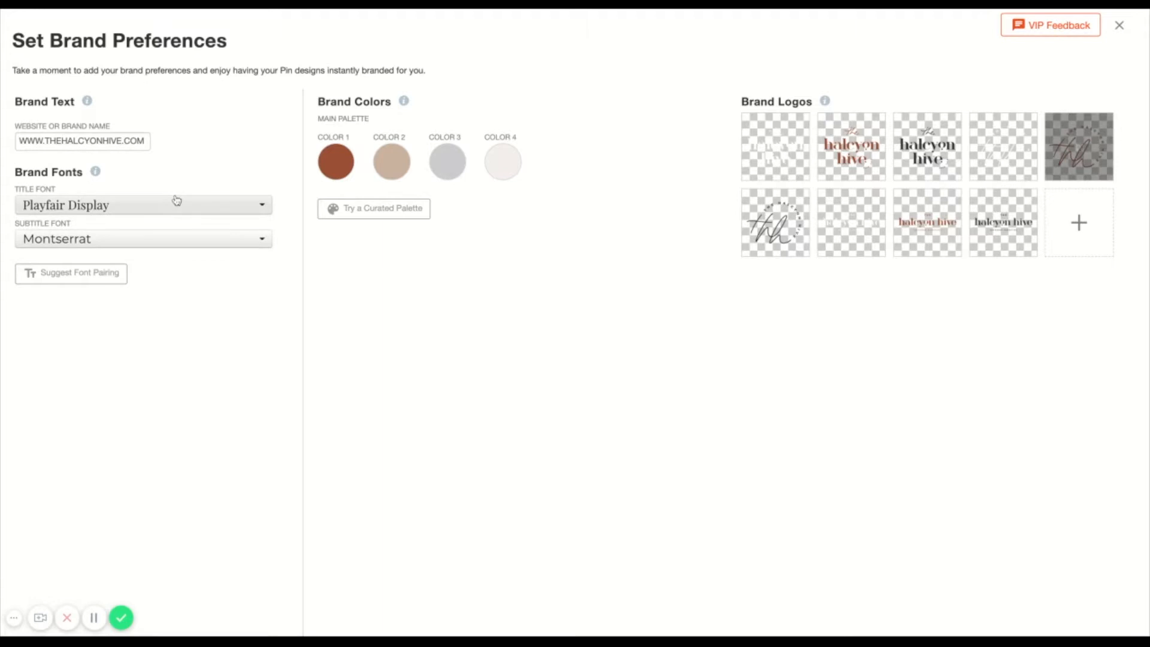
{"action": "left_click", "coordinate": [259, 205]}
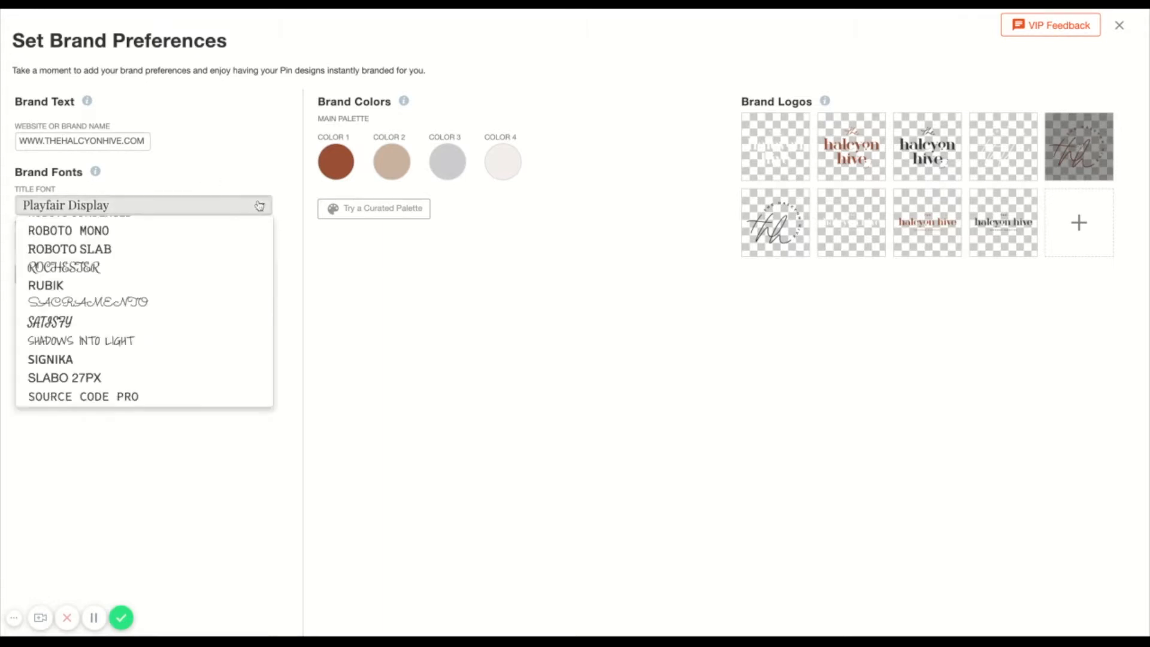
{"action": "scroll", "coordinate": [115, 274], "scroll_direction": "down", "scroll_amount": 4}
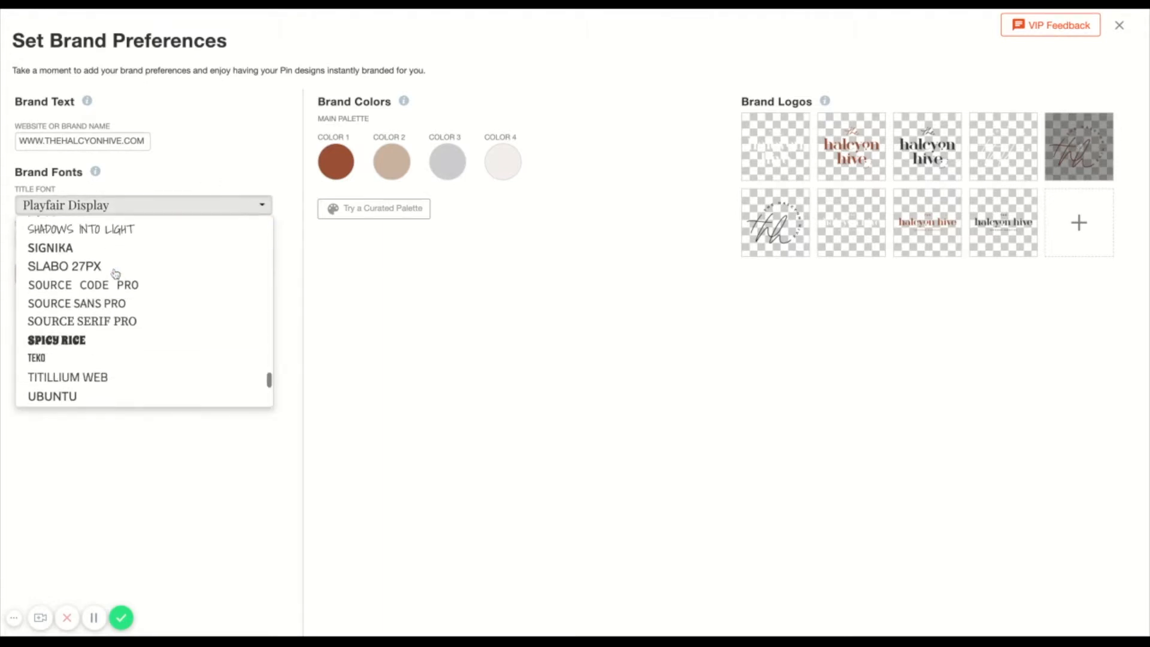
{"action": "scroll", "coordinate": [104, 342], "scroll_direction": "down", "scroll_amount": 5}
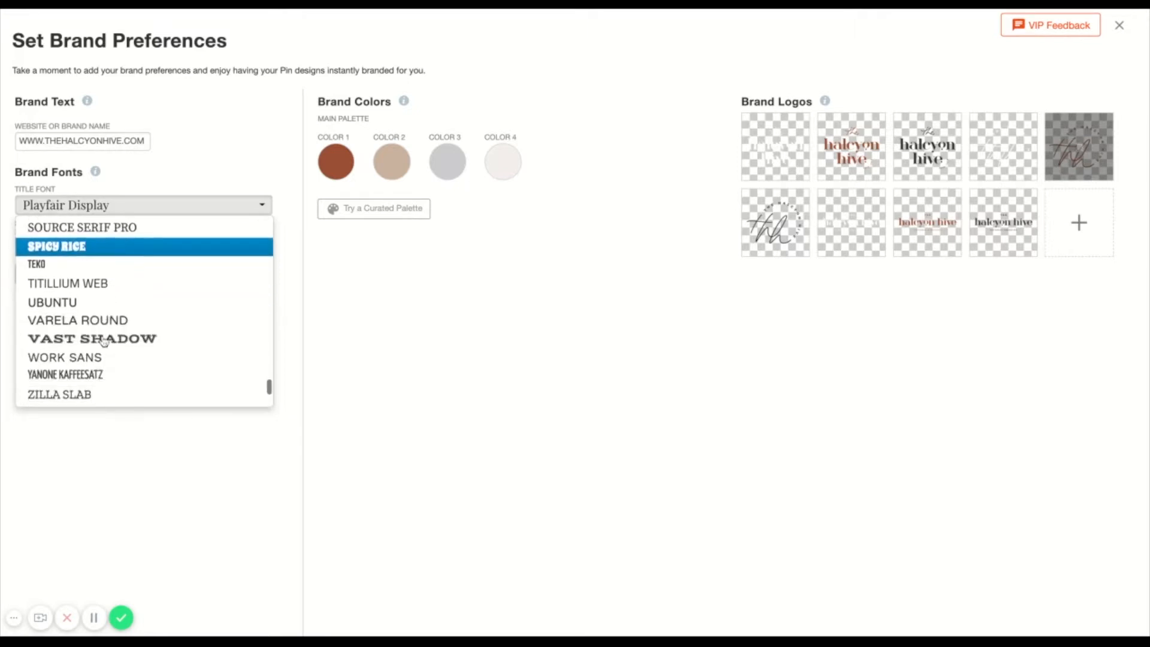
{"action": "left_click", "coordinate": [115, 363]}
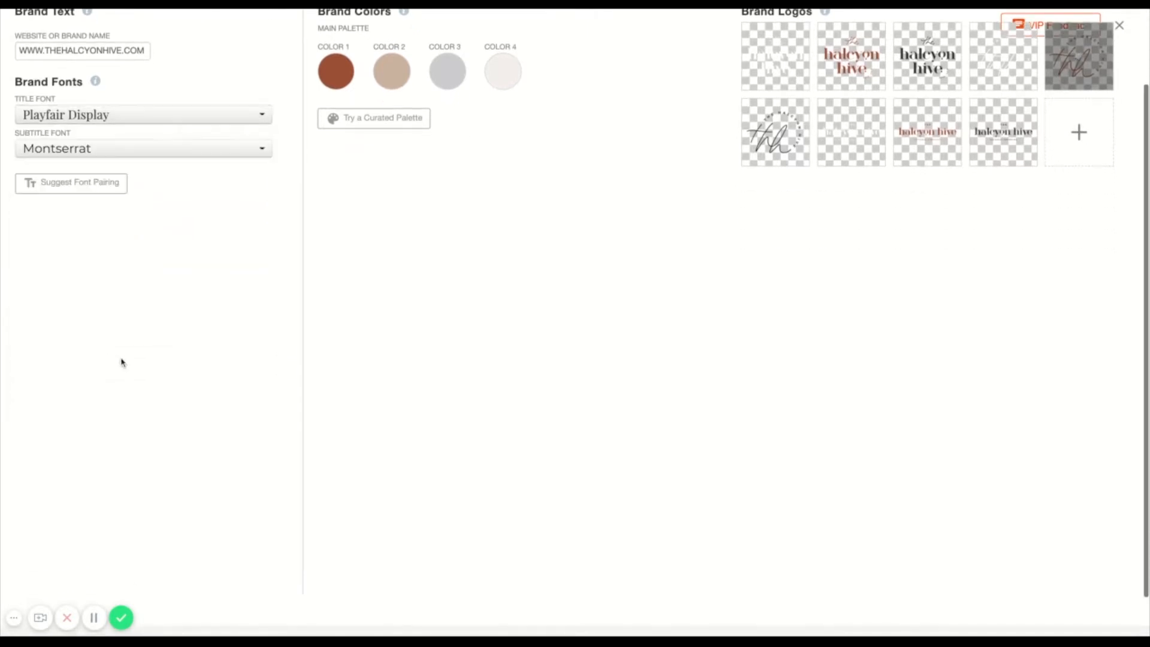
{"action": "scroll", "coordinate": [201, 321], "scroll_direction": "up", "scroll_amount": 2}
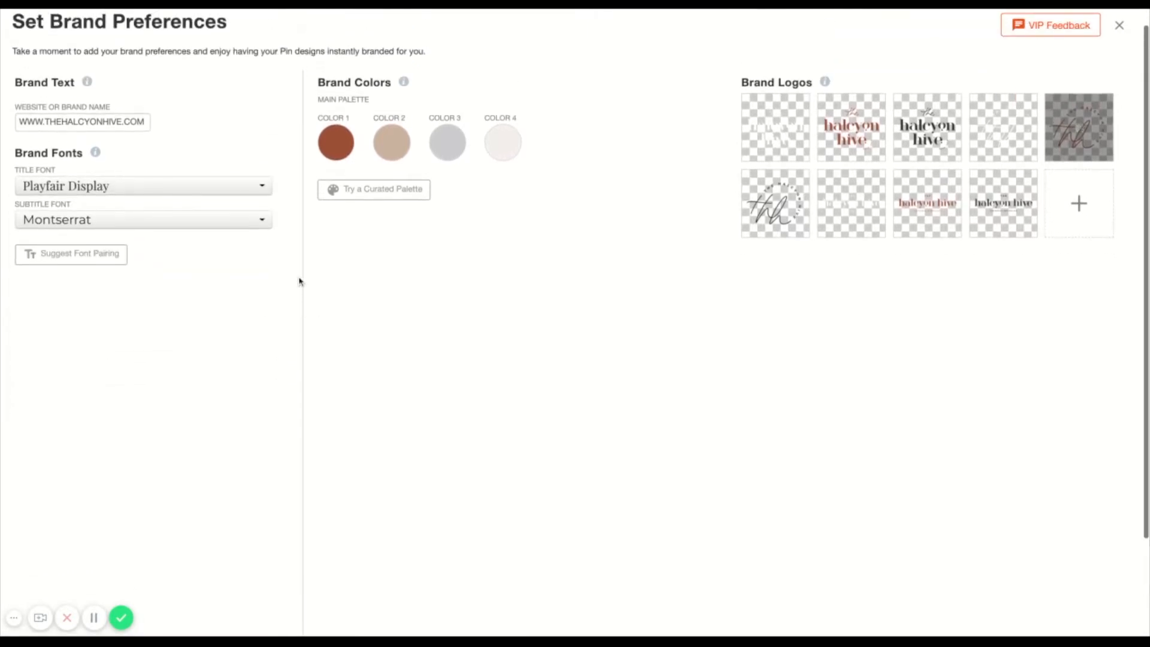
{"action": "scroll", "coordinate": [303, 284], "scroll_direction": "up", "scroll_amount": 1}
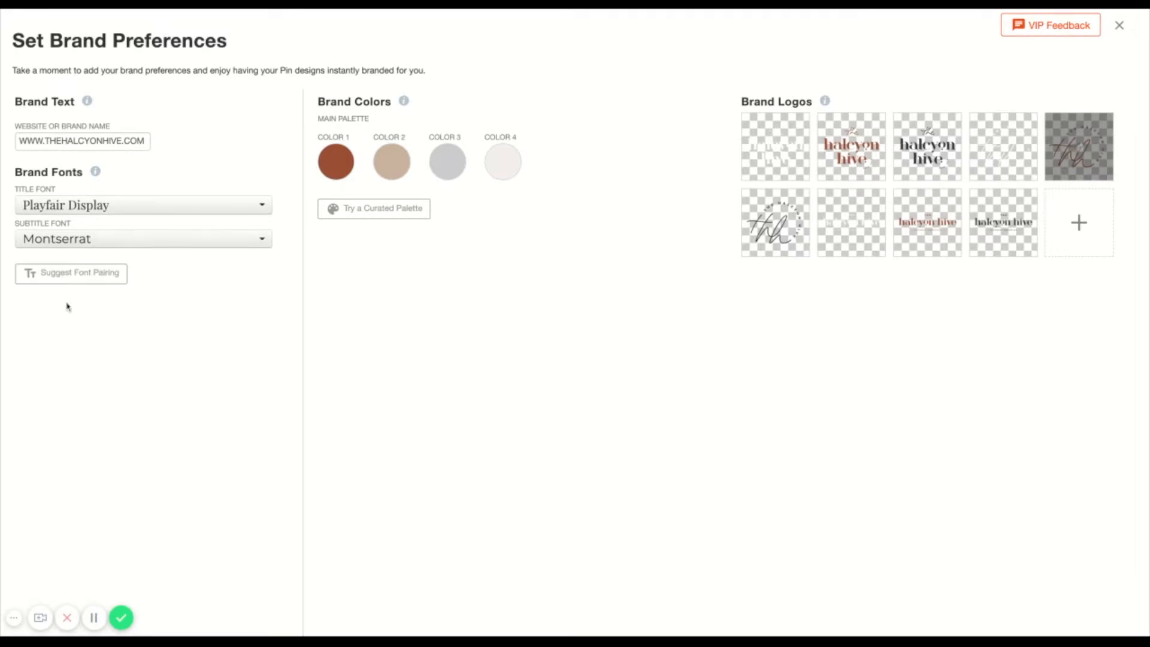
- Browse the suggested font pairings for the brand and close them without choosing one
{"action": "left_click", "coordinate": [52, 274]}
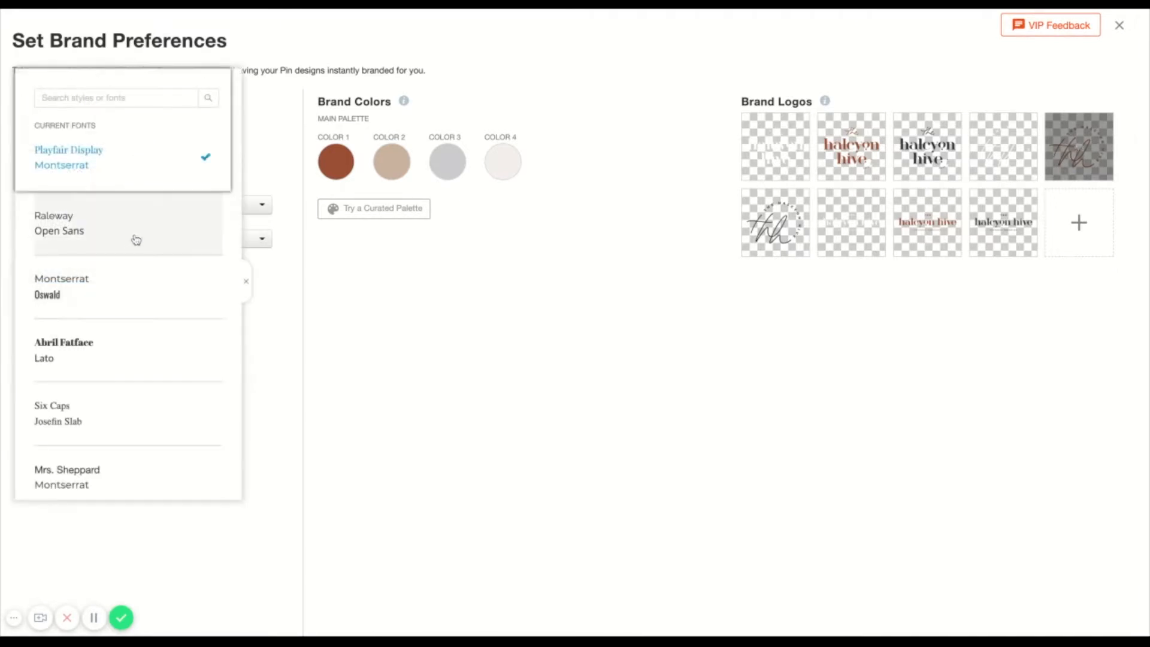
{"action": "scroll", "coordinate": [135, 240], "scroll_direction": "down", "scroll_amount": 3}
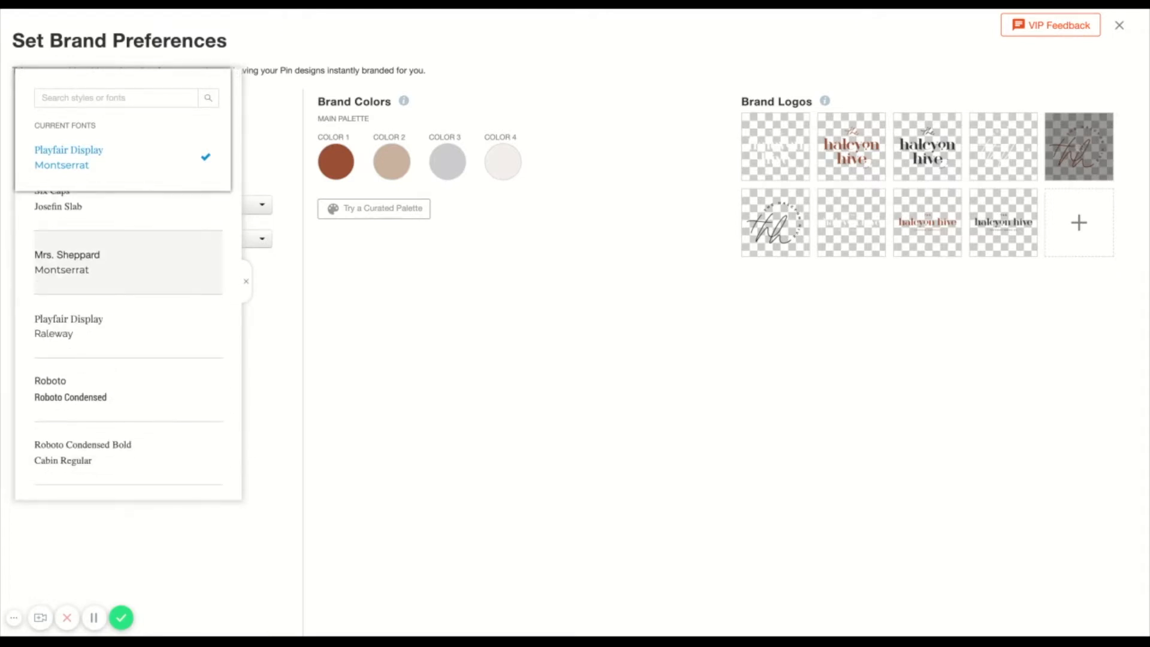
{"action": "scroll", "coordinate": [128, 284], "scroll_direction": "down", "scroll_amount": 10}
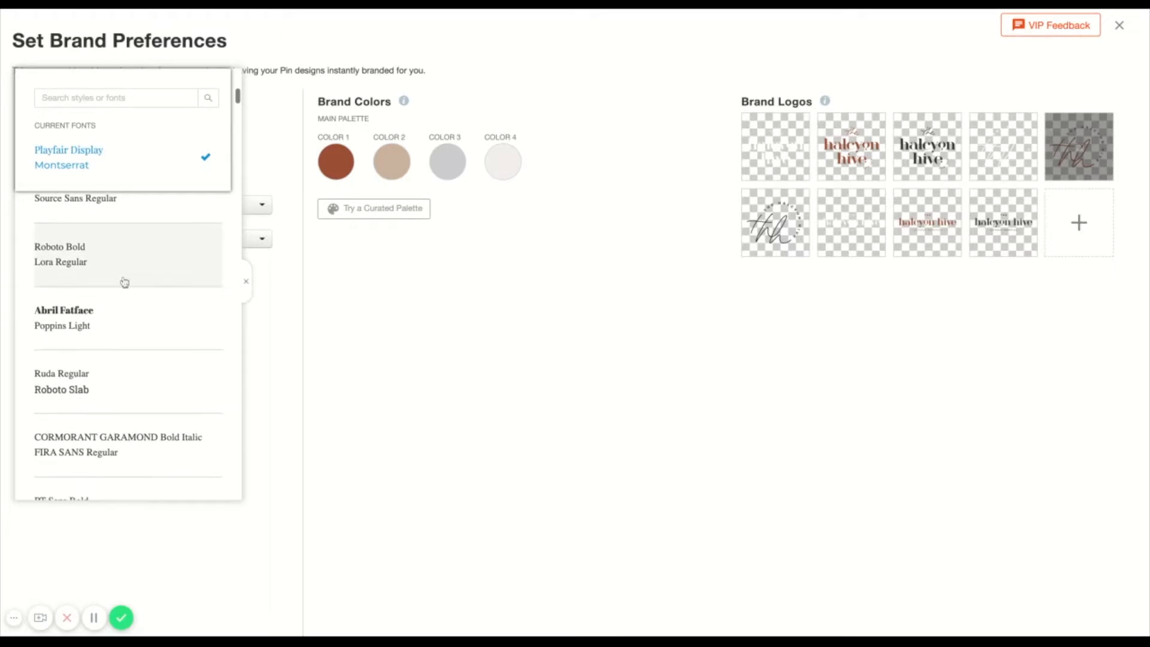
{"action": "scroll", "coordinate": [109, 327], "scroll_direction": "down", "scroll_amount": 8}
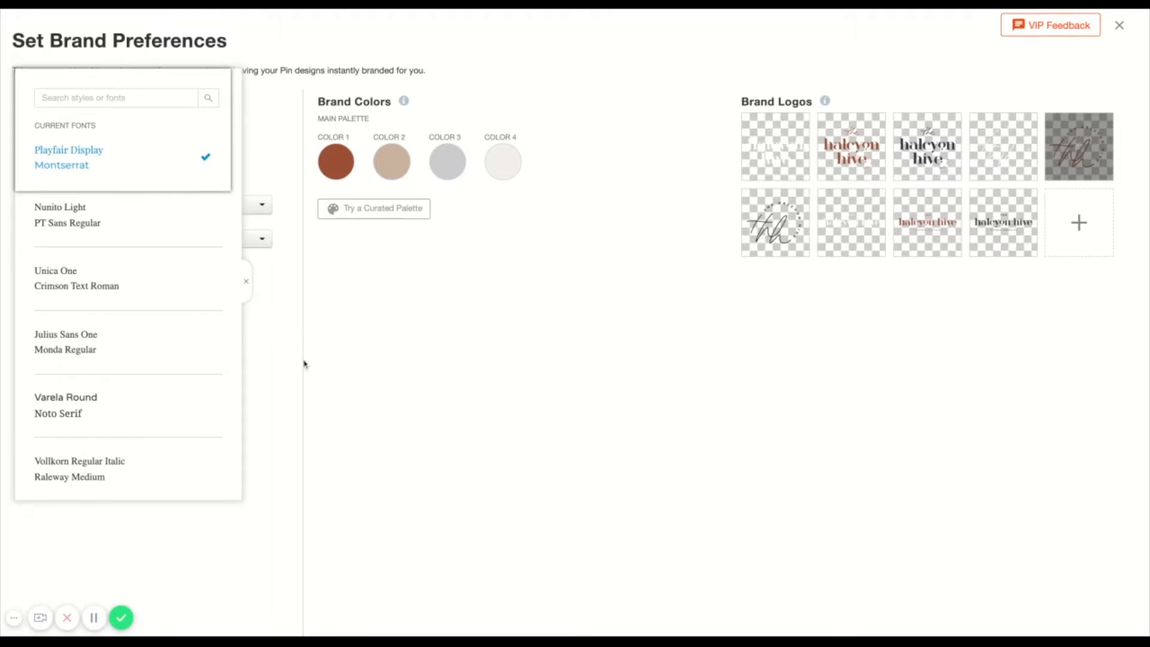
{"action": "left_click", "coordinate": [246, 283]}
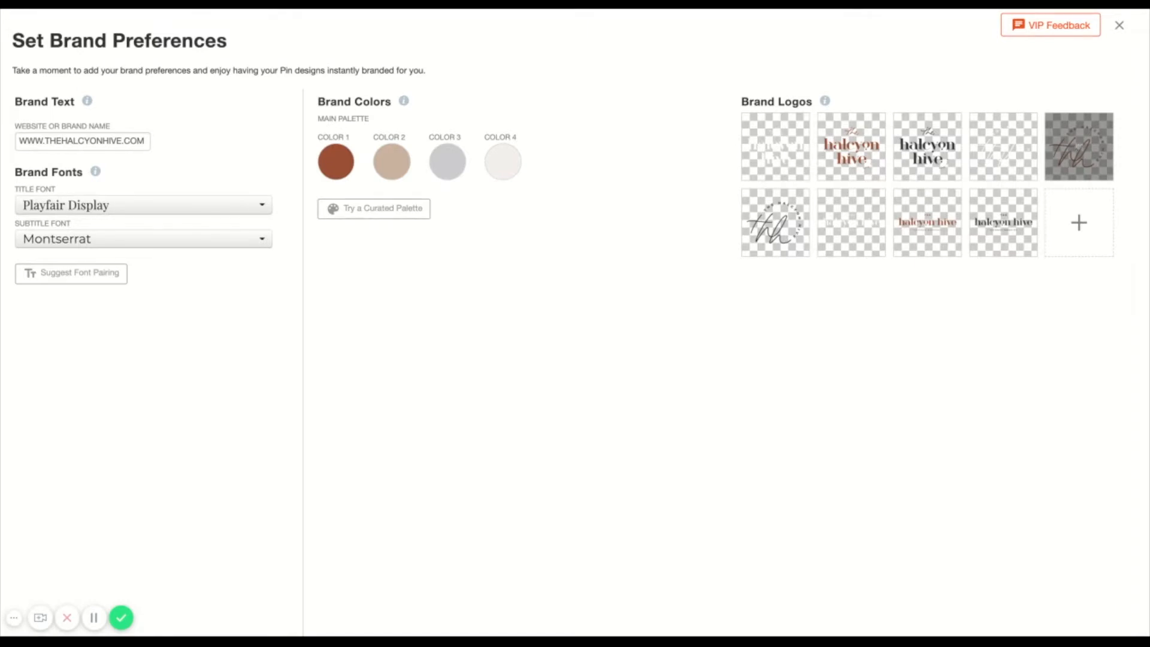
- Browse the curated color palettes for the brand and close them without choosing one
{"action": "left_click", "coordinate": [384, 214]}
{"action": "scroll", "coordinate": [465, 219], "scroll_direction": "down", "scroll_amount": 5}
{"action": "scroll", "coordinate": [462, 220], "scroll_direction": "up", "scroll_amount": 5}
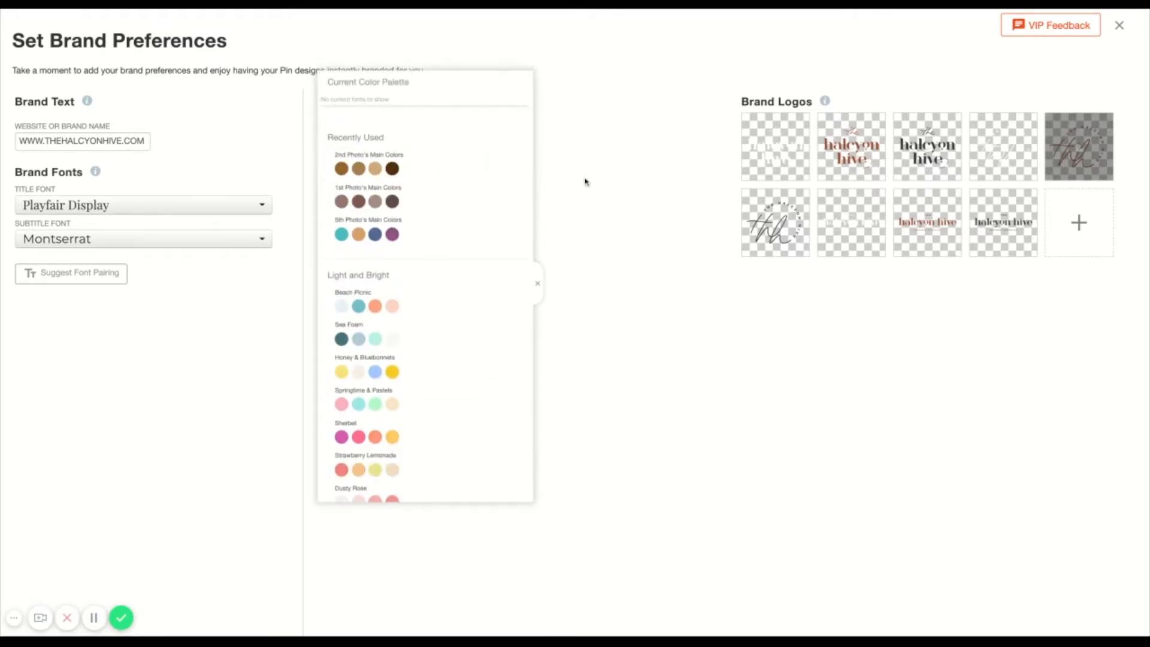
{"action": "left_click", "coordinate": [538, 285]}
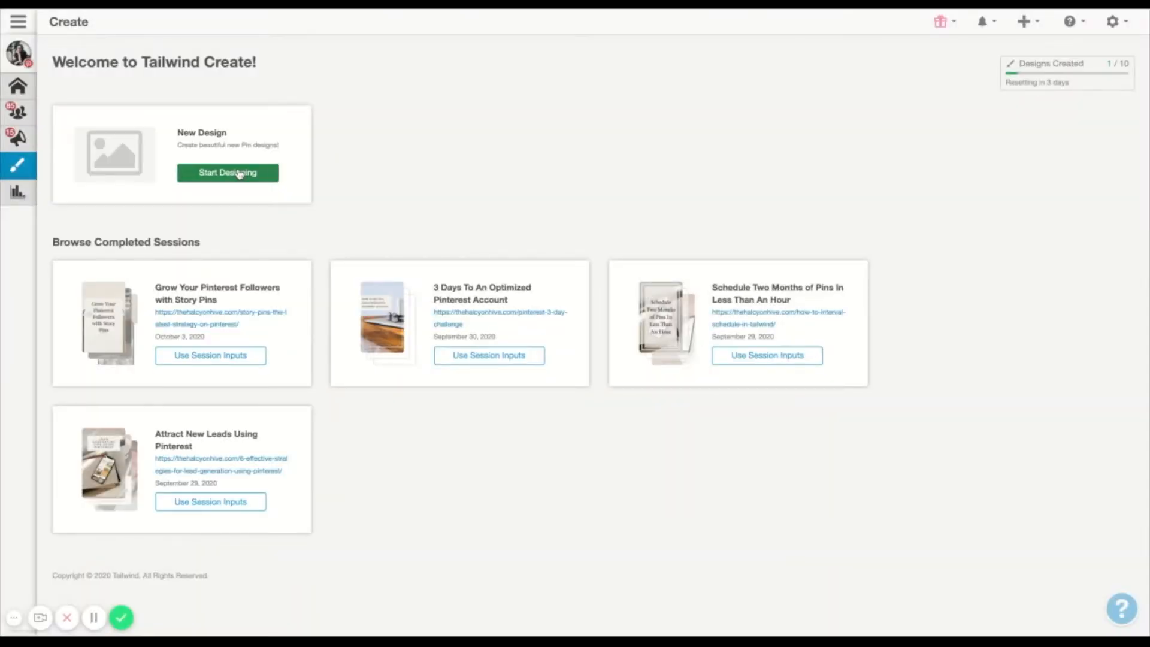
- Start a new pin design and set its destination link to the URL copied from the open blog post on Pinterest lead generation
{"action": "left_click", "coordinate": [199, 181]}
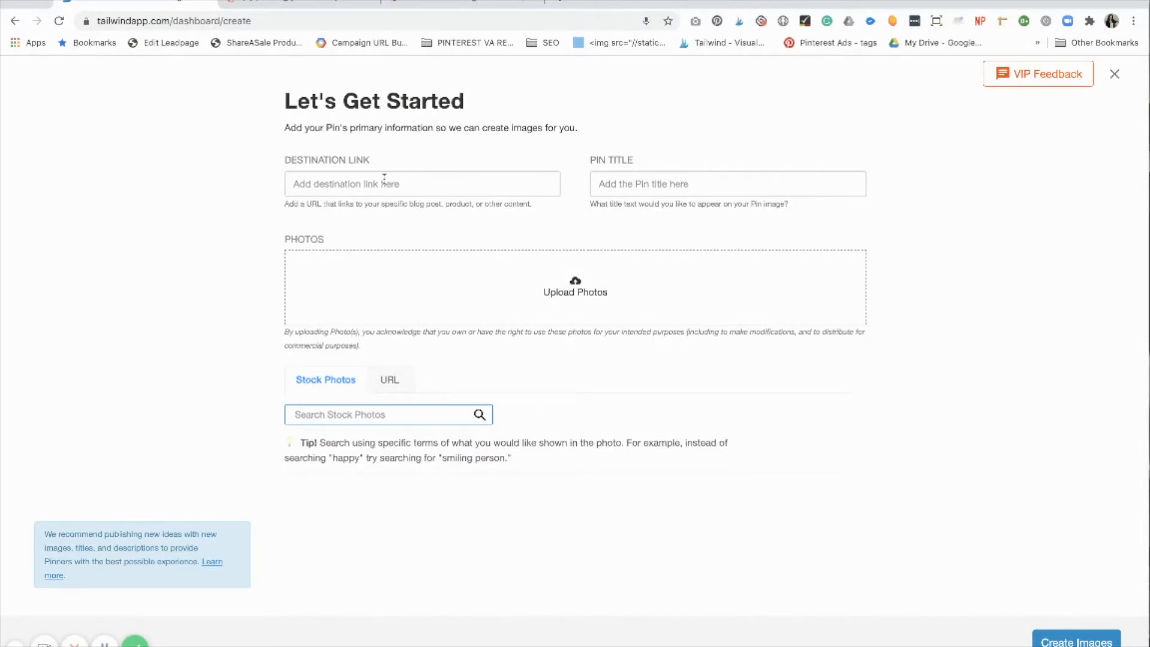
{"action": "left_click", "coordinate": [443, 4]}
{"action": "left_click", "coordinate": [457, 21]}
{"action": "scroll", "coordinate": [400, 135], "scroll_direction": "down", "scroll_amount": 8}
{"action": "scroll", "coordinate": [400, 135], "scroll_direction": "up", "scroll_amount": 1}
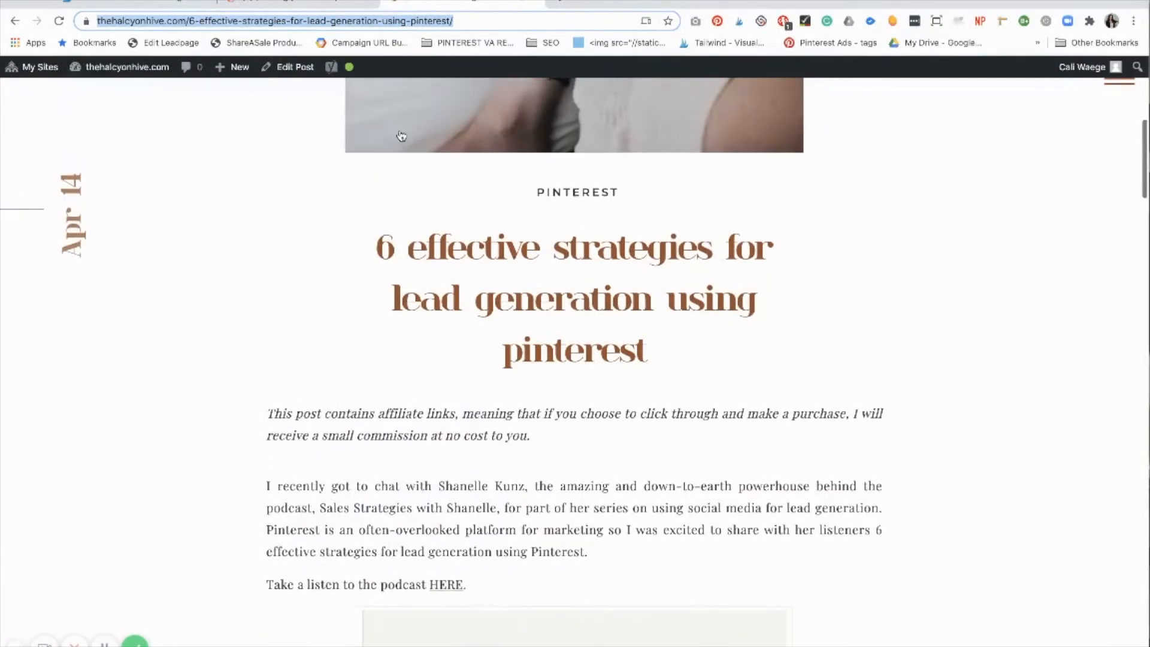
{"action": "scroll", "coordinate": [400, 135], "scroll_direction": "up", "scroll_amount": 7}
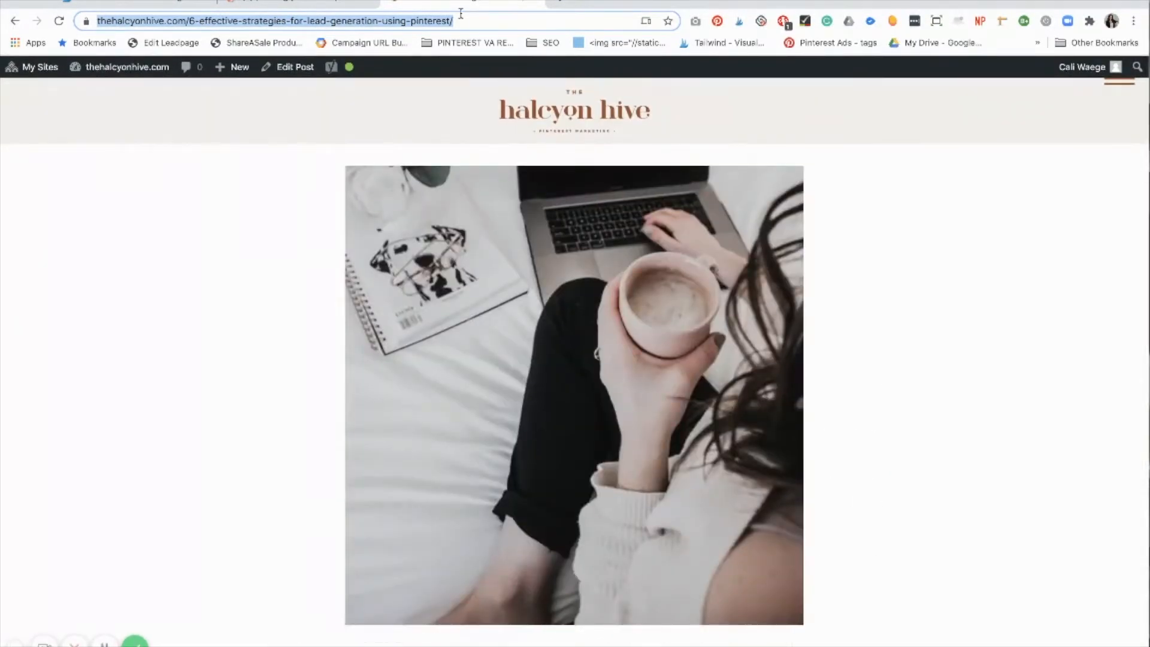
{"action": "left_click", "coordinate": [153, 5]}
{"action": "left_click", "coordinate": [378, 188]}
{"action": "key", "text": "super+v"}
- Enter the pin title "6 Effective Strategies For Lead Generation Using Pinterest", capitalizing each word
{"action": "left_click", "coordinate": [641, 182]}
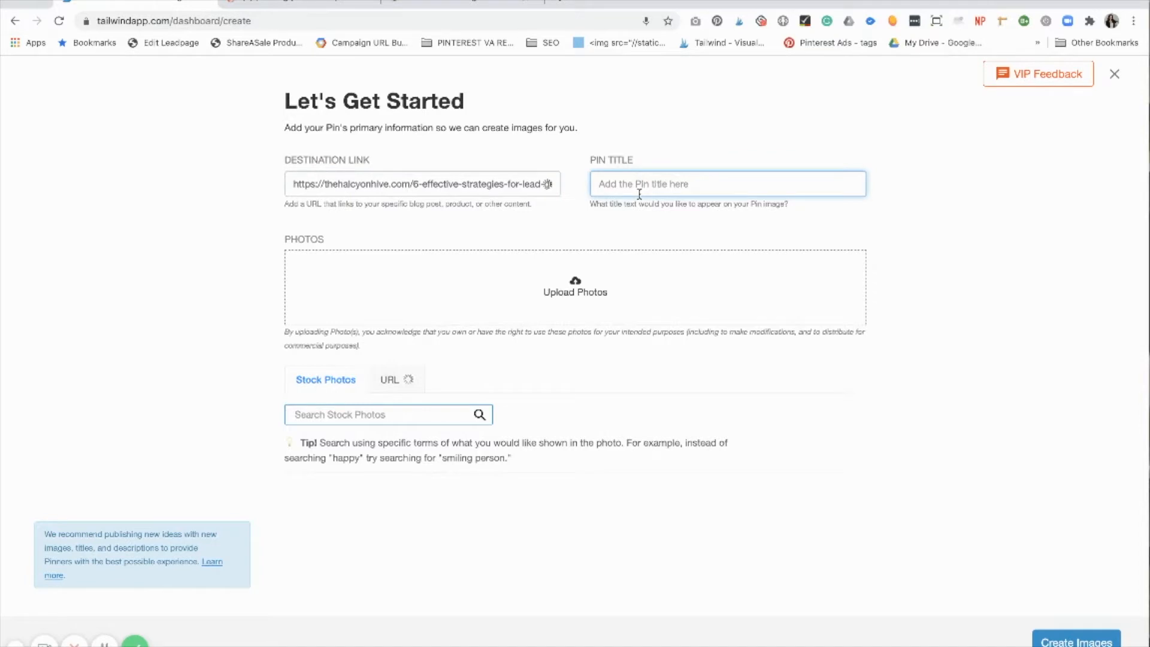
{"action": "type", "text": "6 effective strategies for lead generation using Pinterest"}
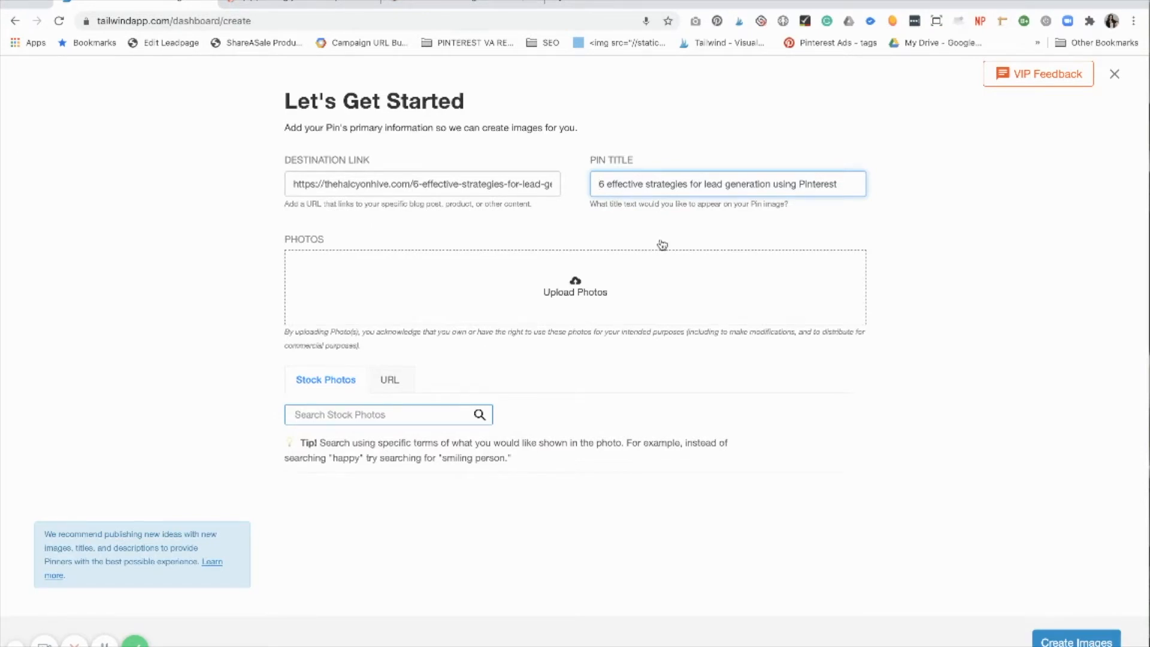
{"action": "left_click", "coordinate": [610, 186]}
{"action": "key", "text": "BackSpace"}
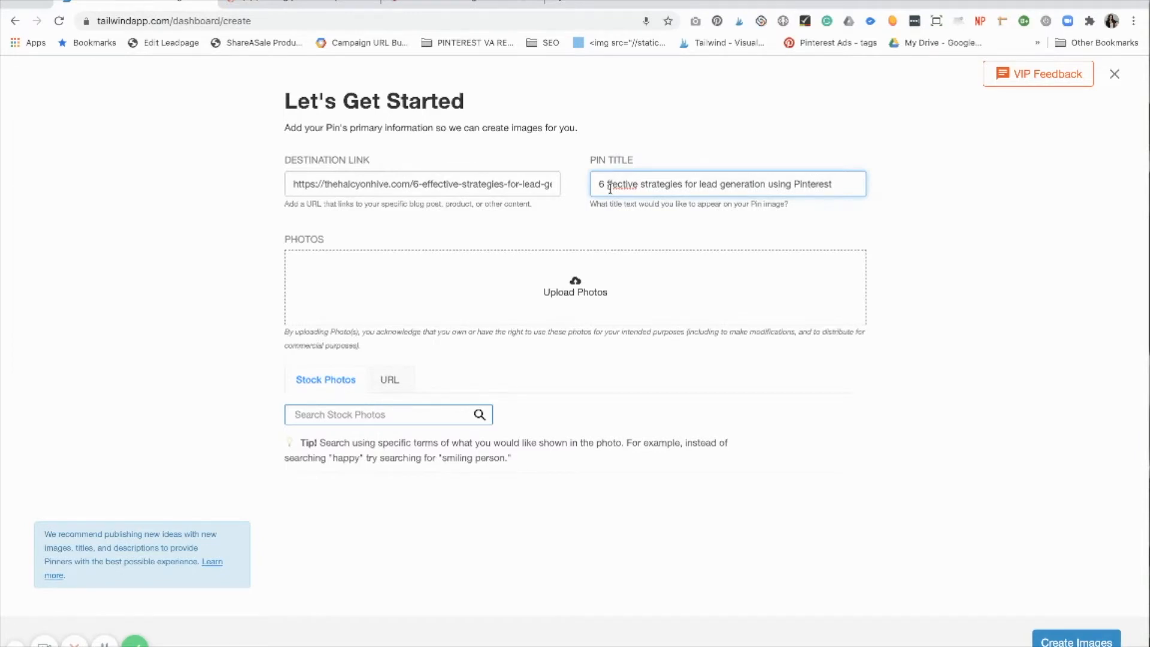
{"action": "type", "text": "E"}
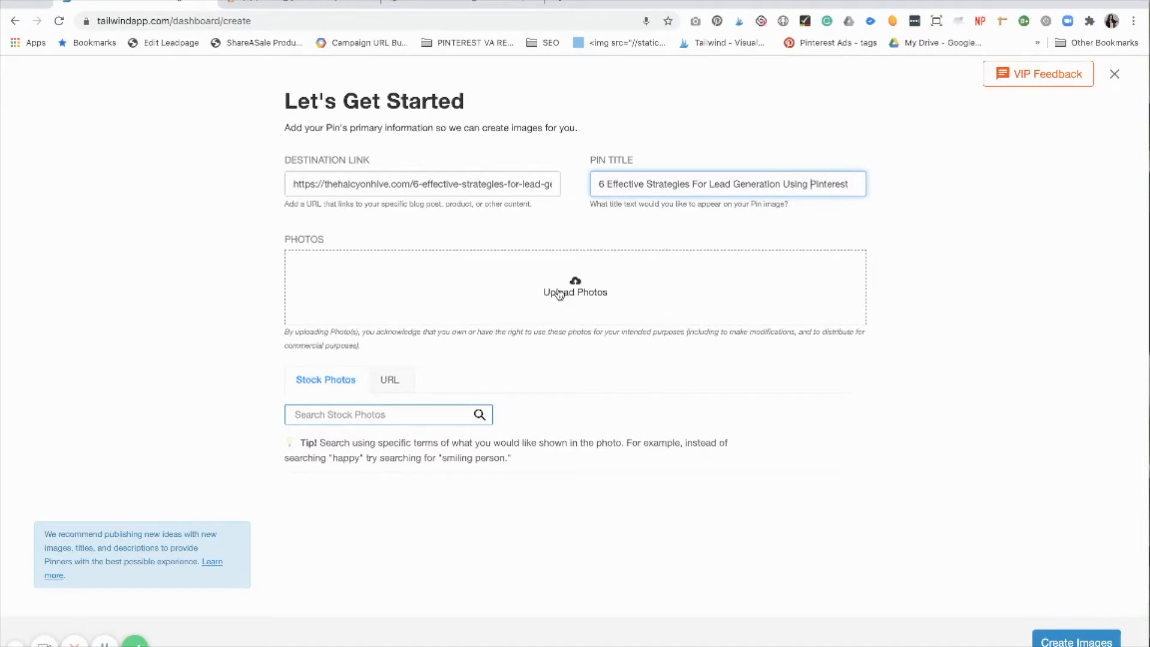
- Add the photo of the woman holding a coffee cup from the destination URL's images to the pin photos
{"action": "left_click", "coordinate": [397, 381]}
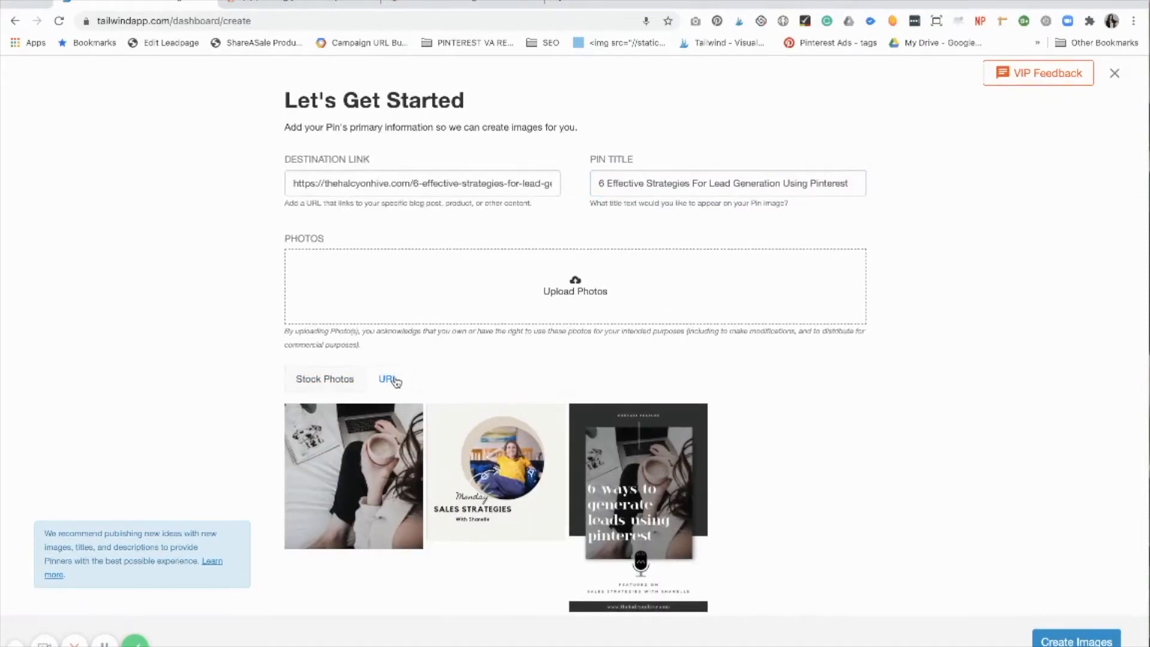
{"action": "left_click", "coordinate": [346, 441]}
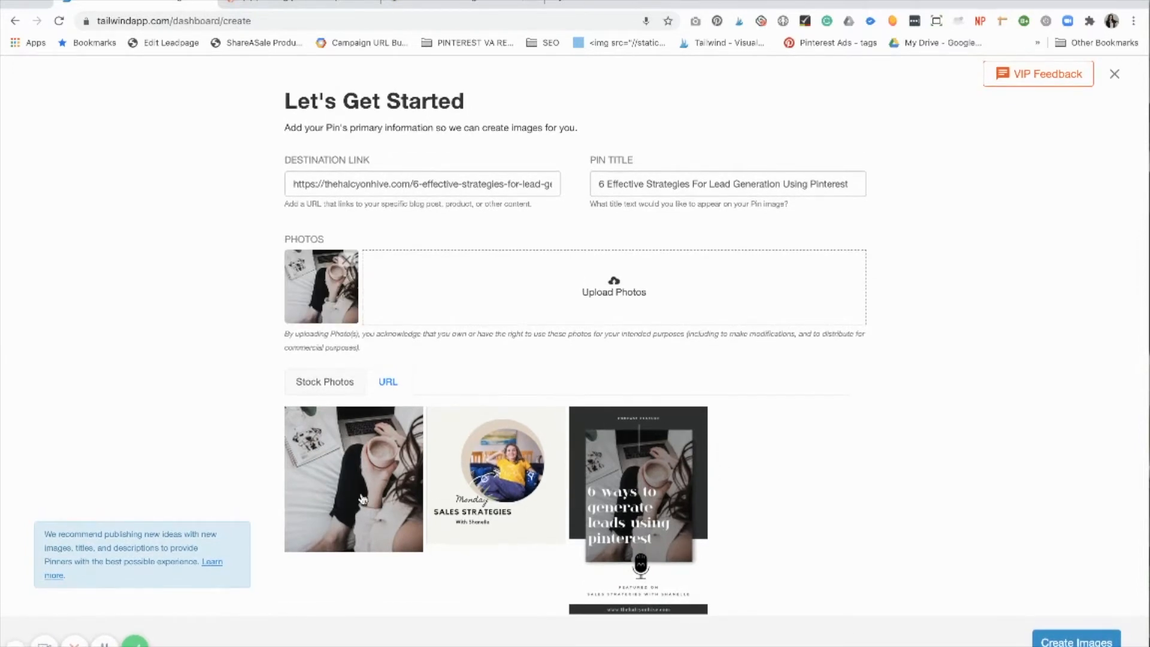
- Search the stock photos for "laptop"
{"action": "left_click", "coordinate": [334, 386]}
{"action": "left_click", "coordinate": [389, 419]}
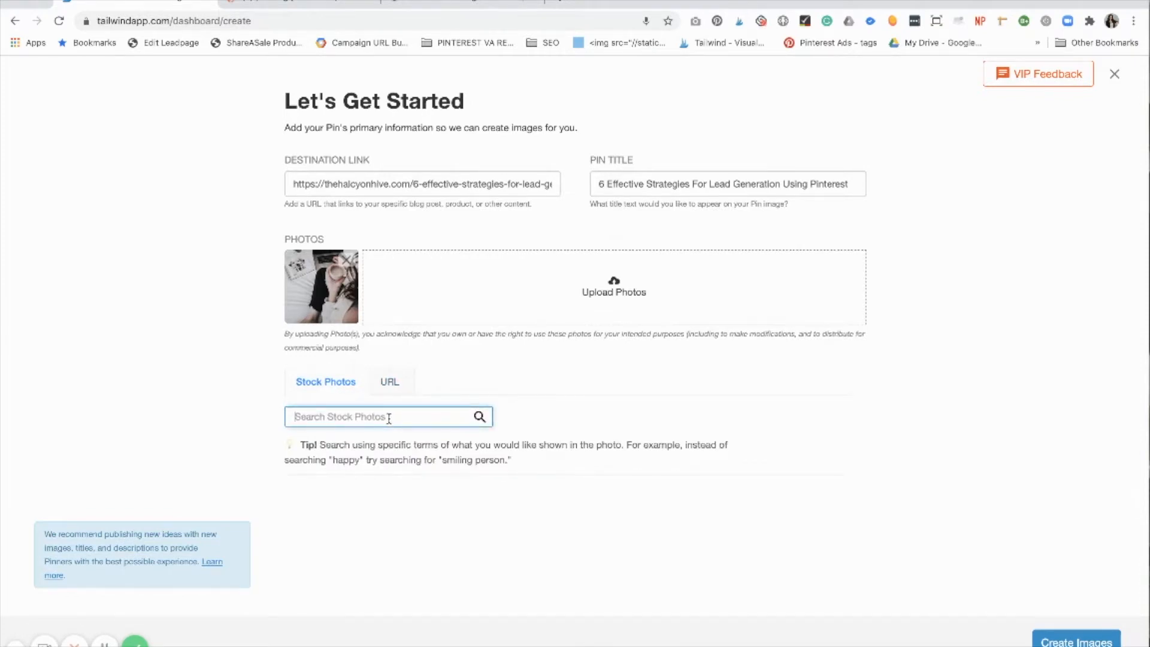
{"action": "type", "text": "laptop"}
{"action": "key", "text": "Return"}
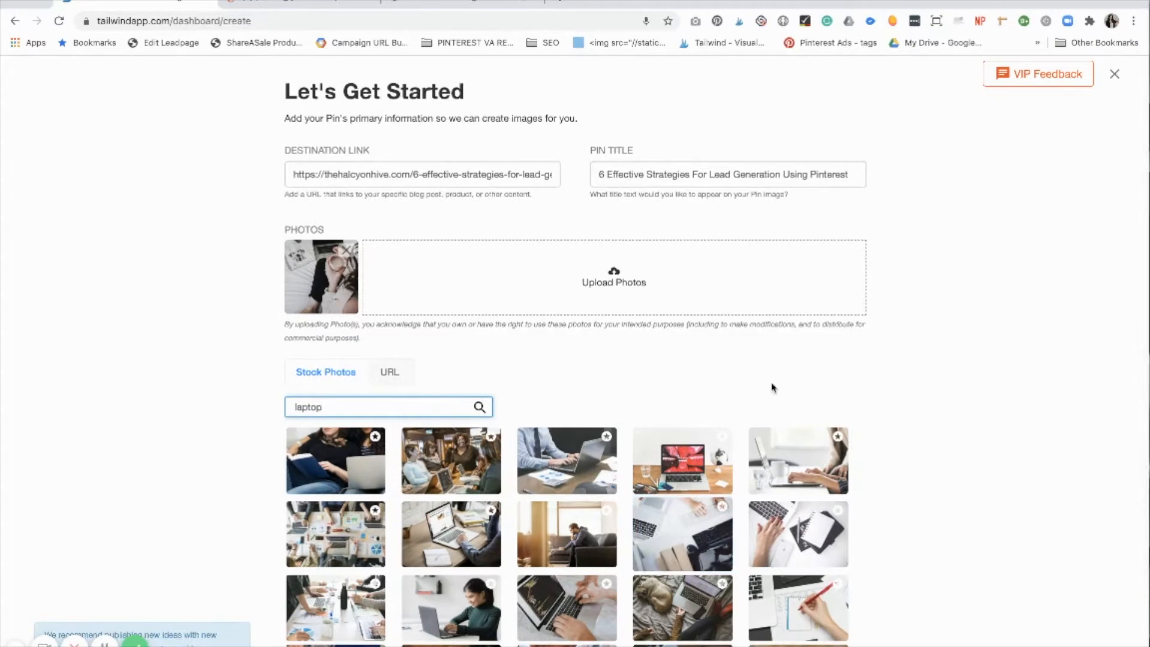
- Add two free stock photos to the pin: the dark laptop on a wooden desk and the phone lying on a notebook
{"action": "scroll", "coordinate": [773, 387], "scroll_direction": "down", "scroll_amount": 2}
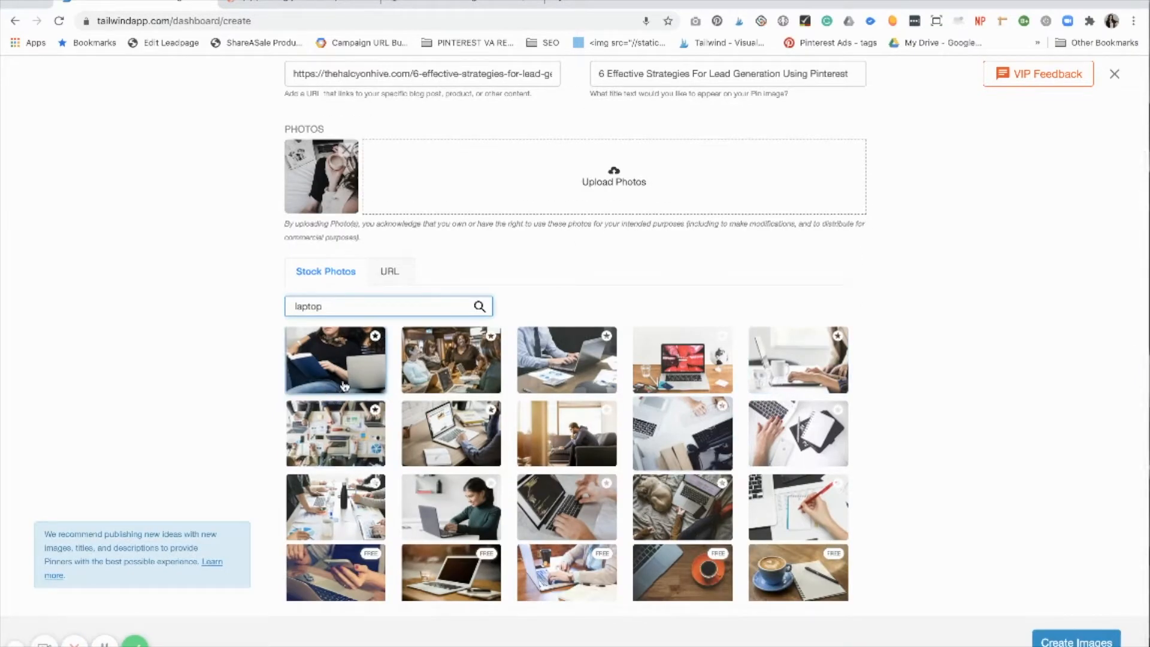
{"action": "mouse_move", "coordinate": [376, 339]}
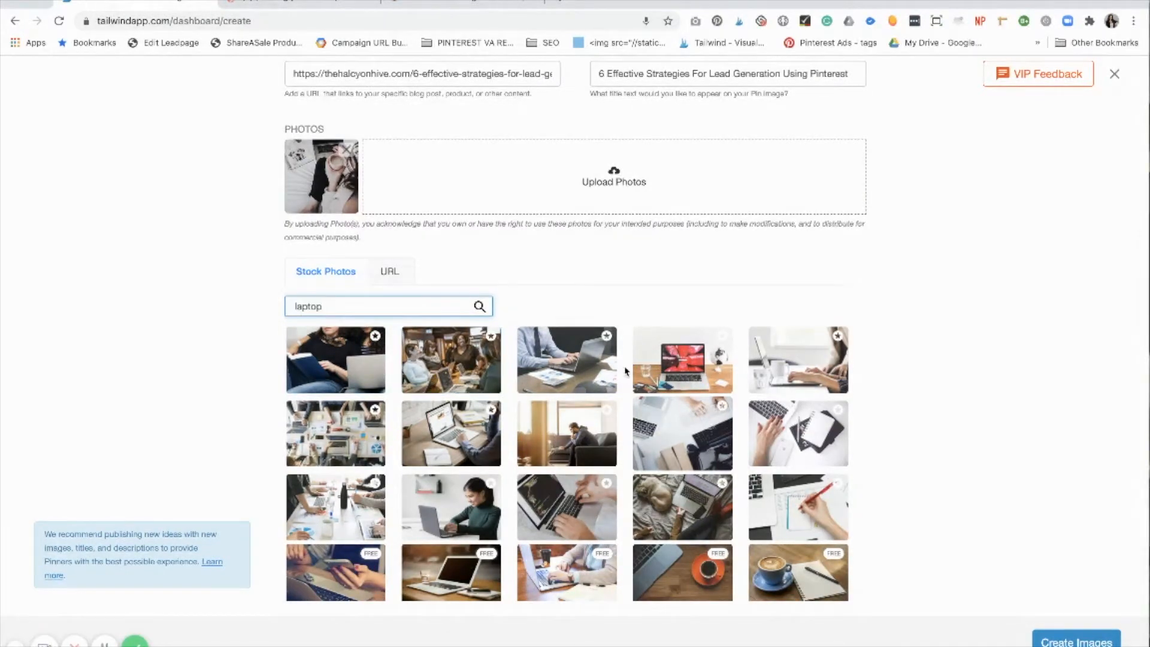
{"action": "scroll", "coordinate": [625, 372], "scroll_direction": "down", "scroll_amount": 2}
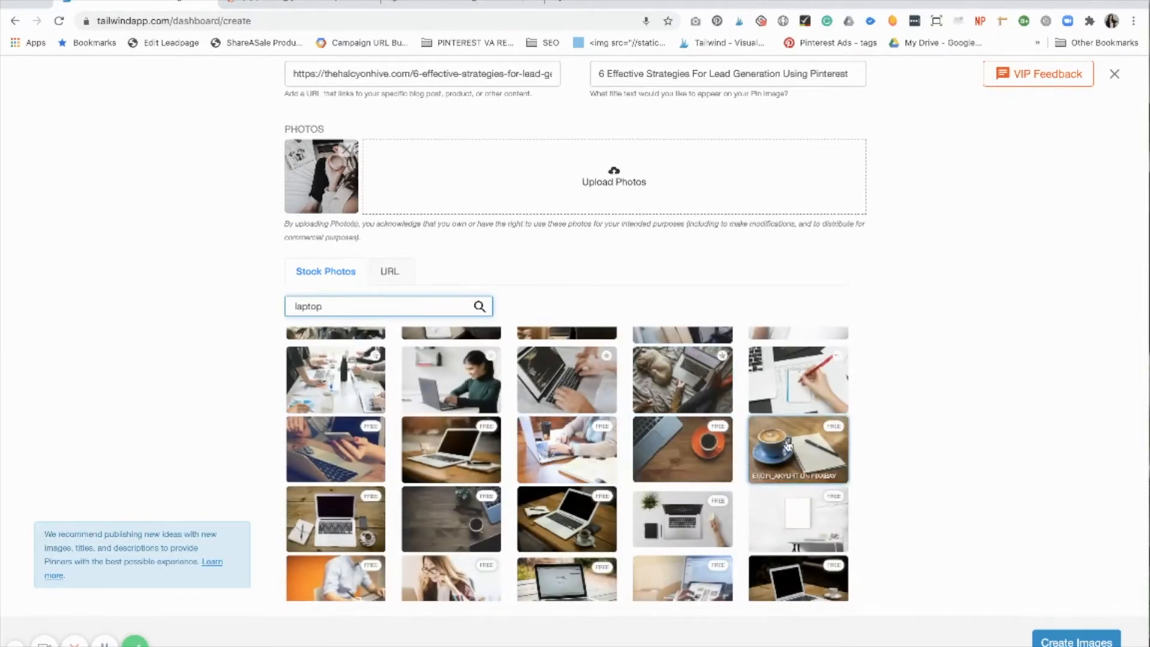
{"action": "scroll", "coordinate": [596, 449], "scroll_direction": "down", "scroll_amount": 2}
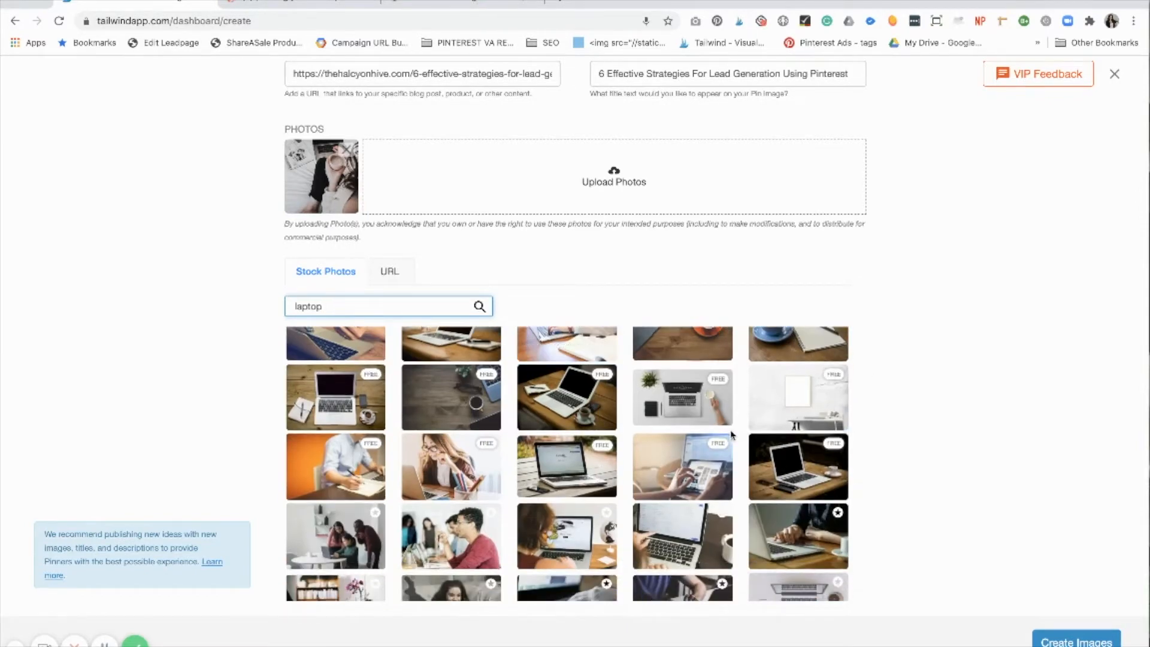
{"action": "scroll", "coordinate": [731, 433], "scroll_direction": "down", "scroll_amount": 1}
{"action": "scroll", "coordinate": [629, 455], "scroll_direction": "down", "scroll_amount": 1}
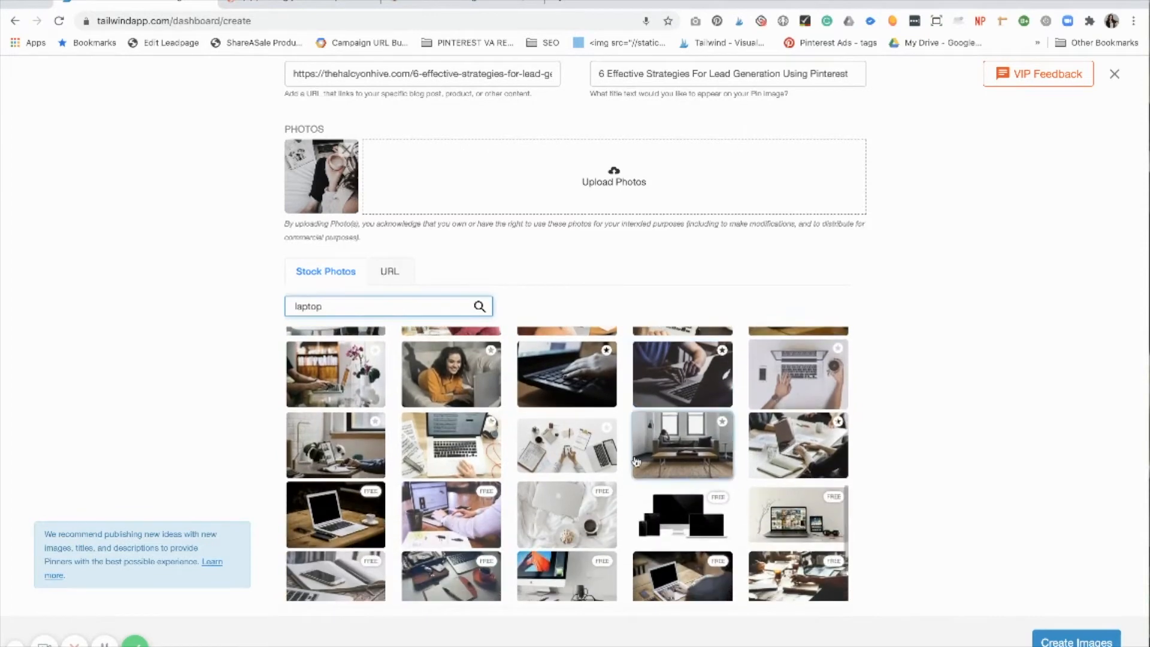
{"action": "scroll", "coordinate": [628, 459], "scroll_direction": "down", "scroll_amount": 1}
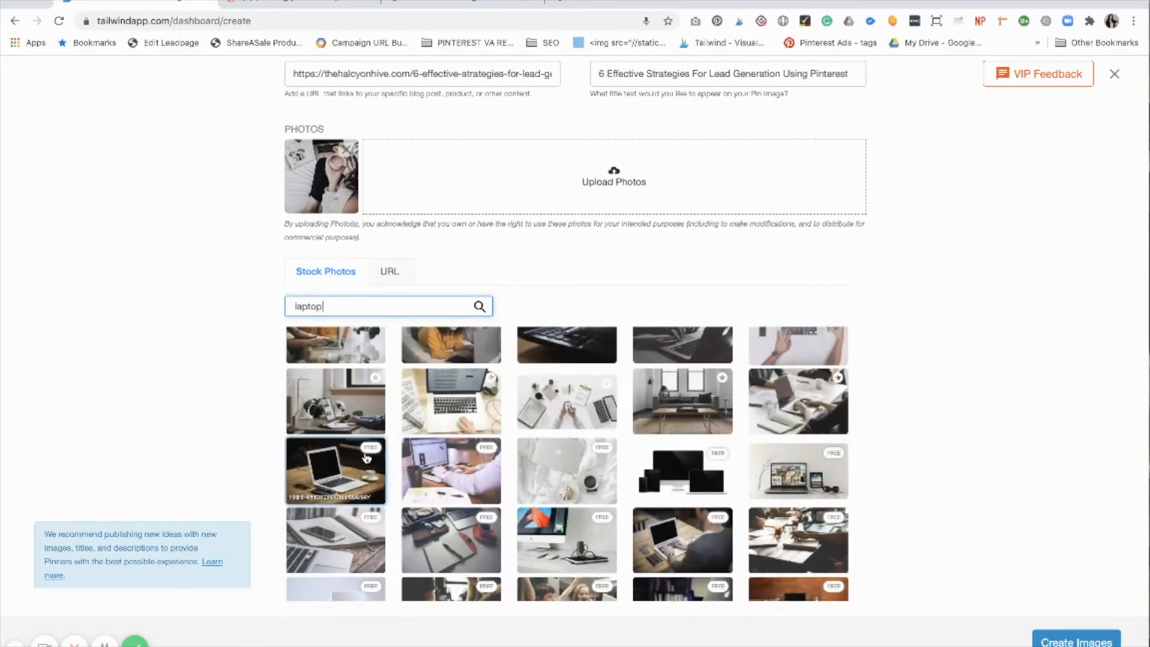
{"action": "left_click", "coordinate": [341, 475]}
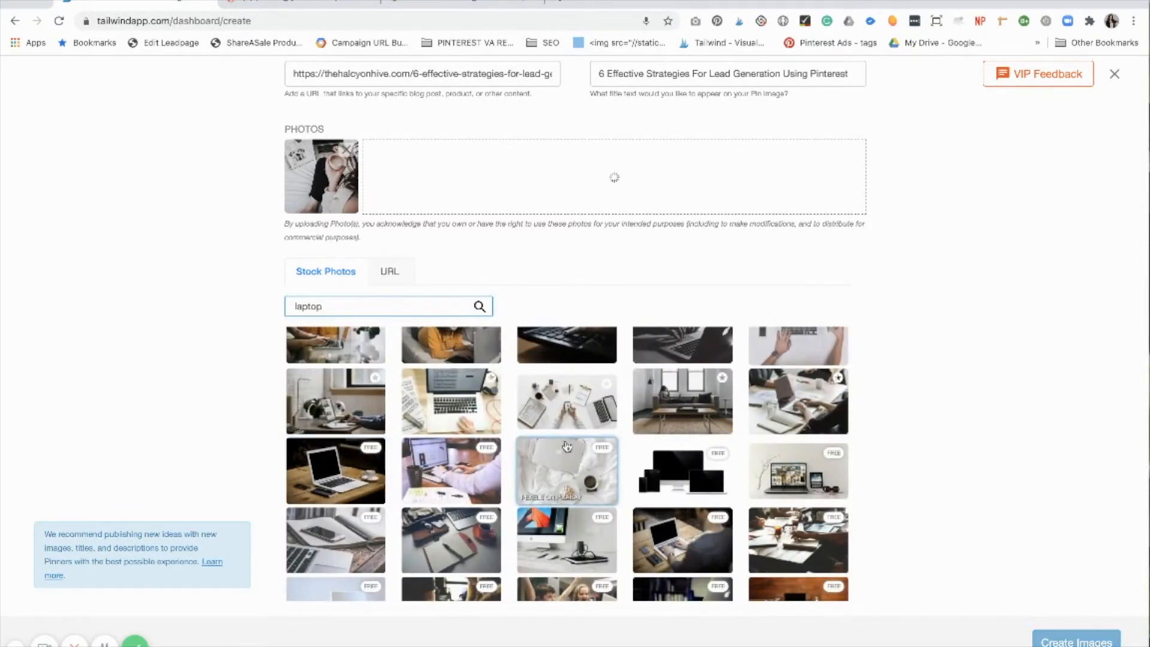
{"action": "left_click", "coordinate": [320, 539]}
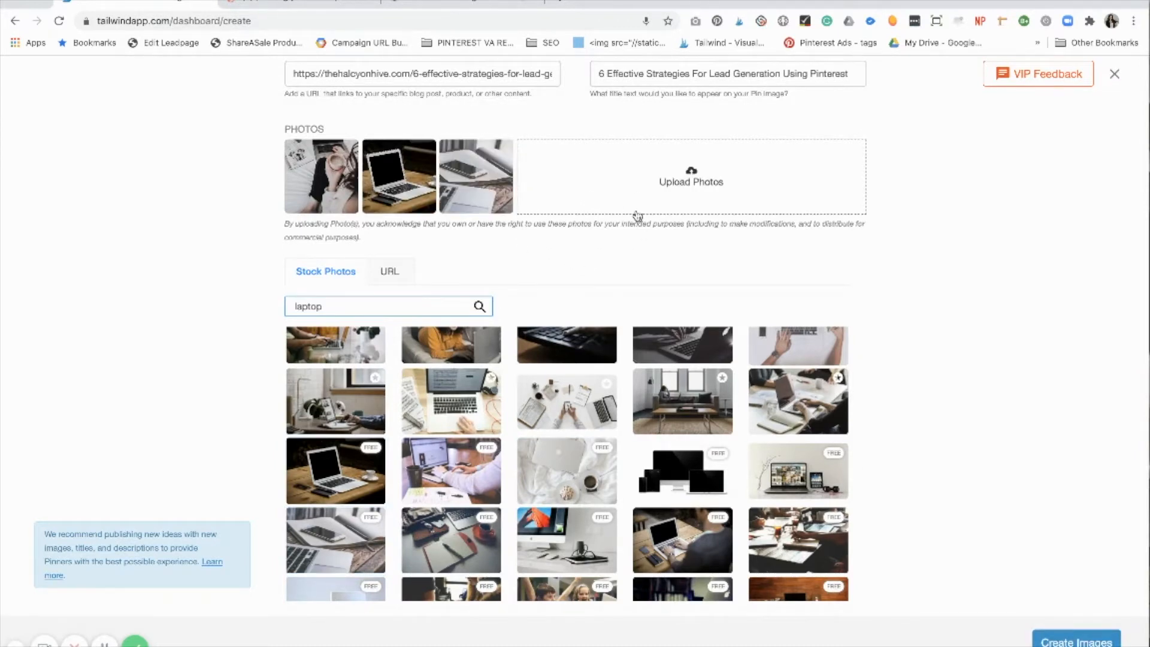
- Add the free stock photo of the laptop with glasses on a wooden desk to the pin photos
{"action": "scroll", "coordinate": [568, 436], "scroll_direction": "down", "scroll_amount": 4}
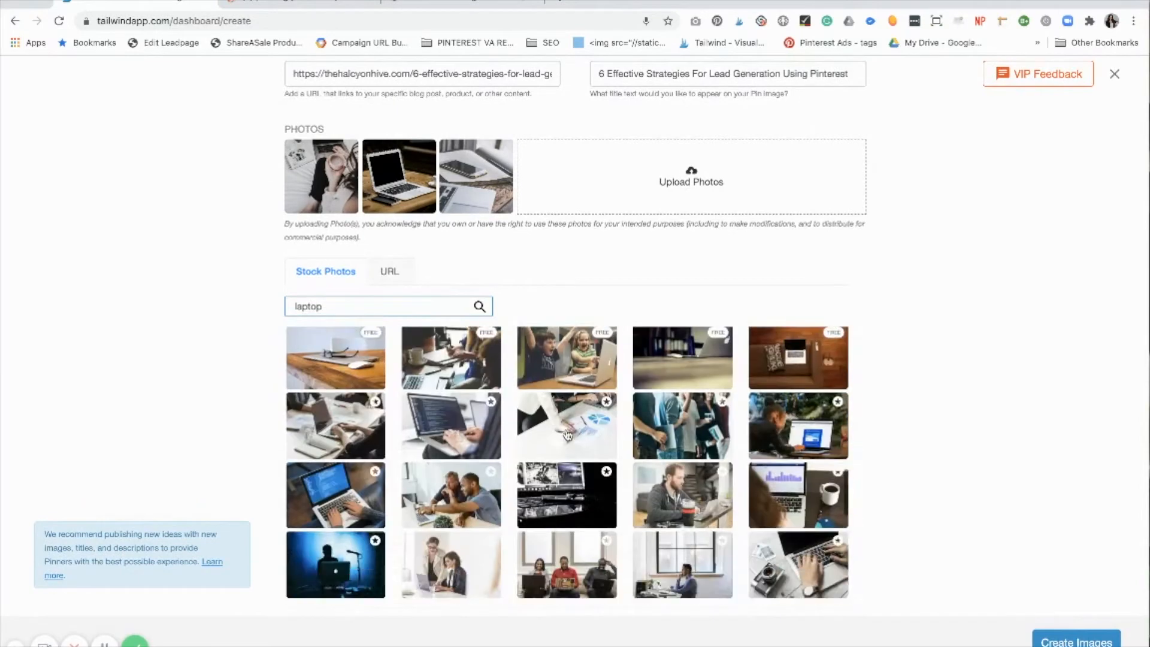
{"action": "left_click", "coordinate": [345, 402]}
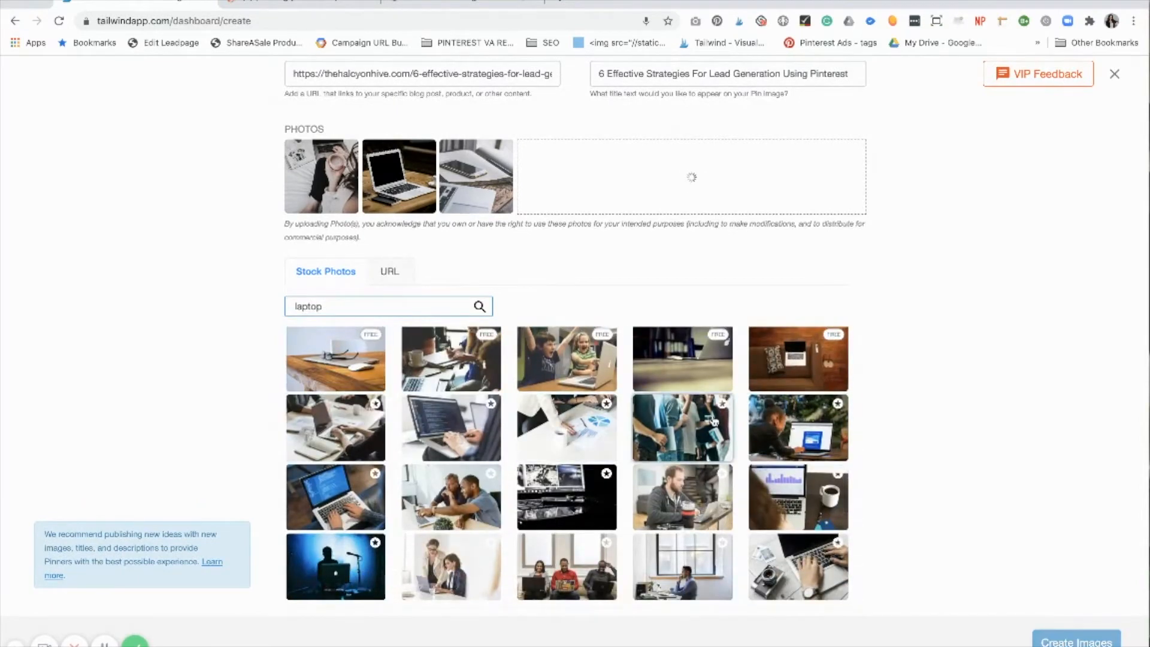
- Browse the remaining laptop stock photos for further images that suit the pin
{"action": "scroll", "coordinate": [574, 517], "scroll_direction": "down", "scroll_amount": 2}
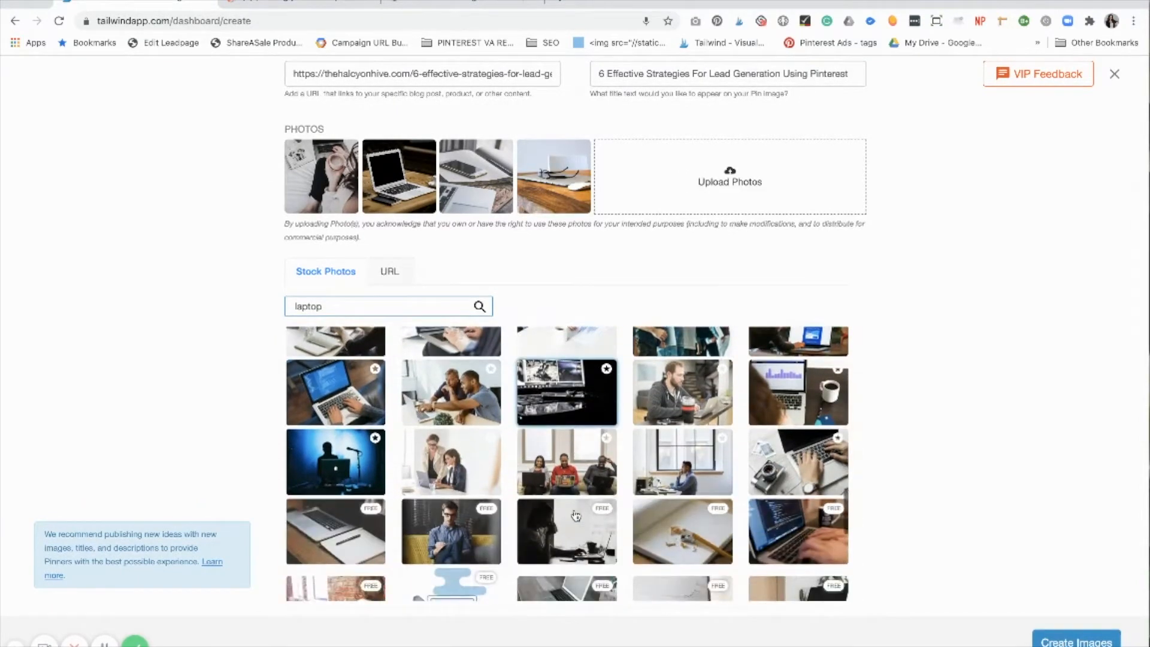
{"action": "scroll", "coordinate": [576, 516], "scroll_direction": "down", "scroll_amount": 3}
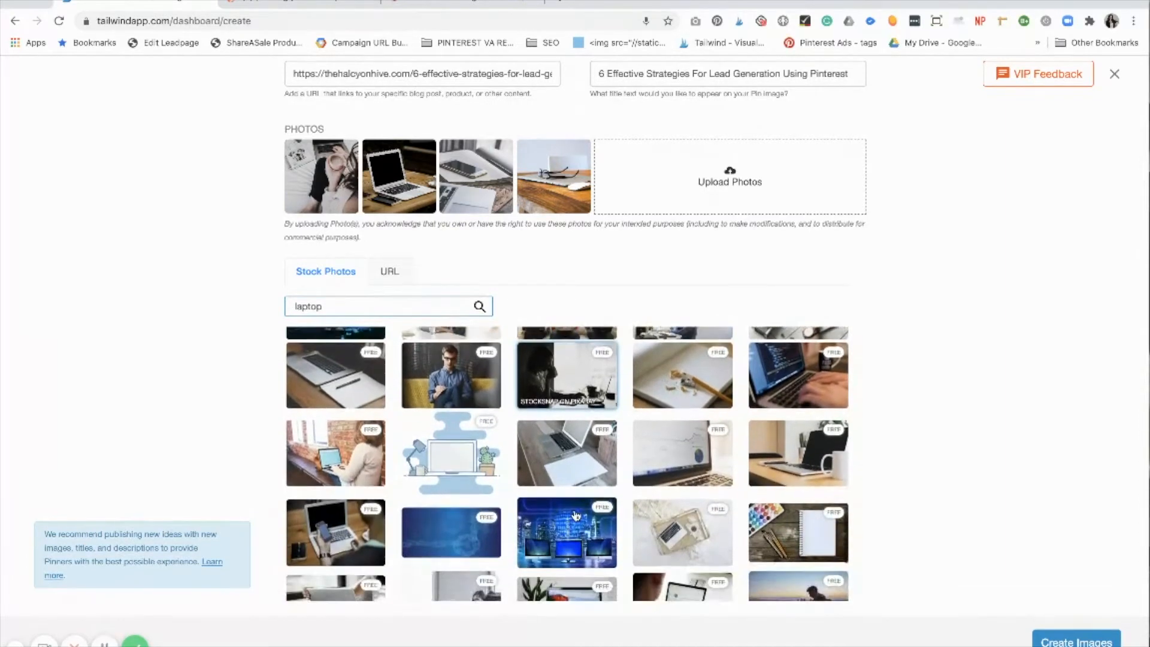
{"action": "scroll", "coordinate": [576, 517], "scroll_direction": "down", "scroll_amount": 2}
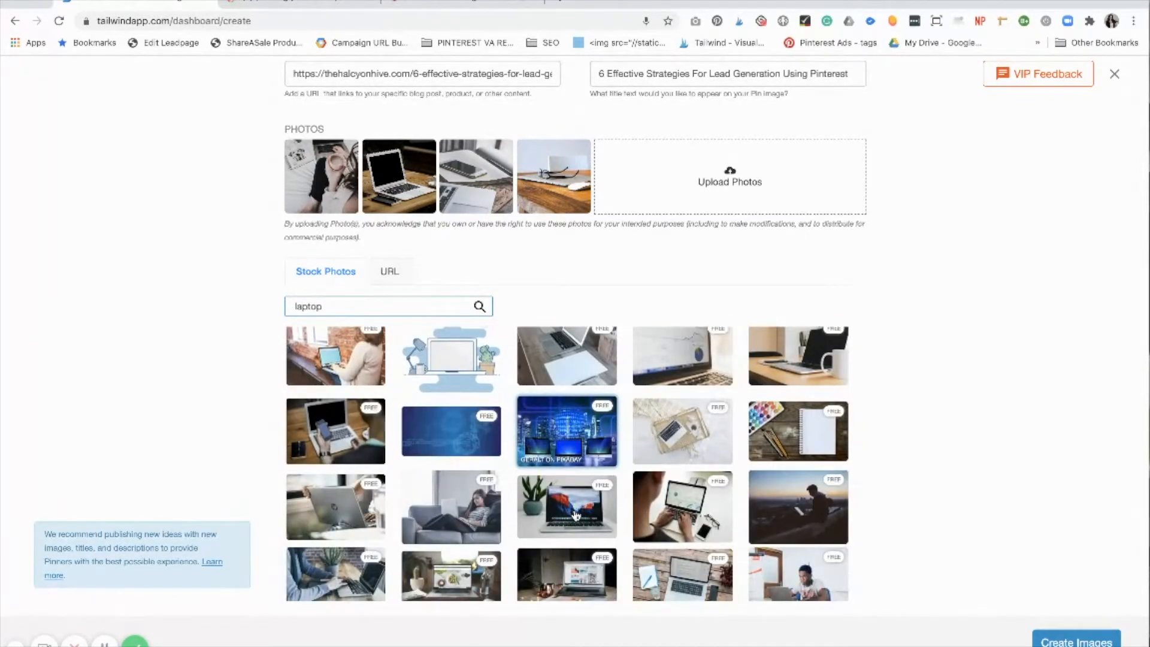
{"action": "scroll", "coordinate": [479, 520], "scroll_direction": "down", "scroll_amount": 2}
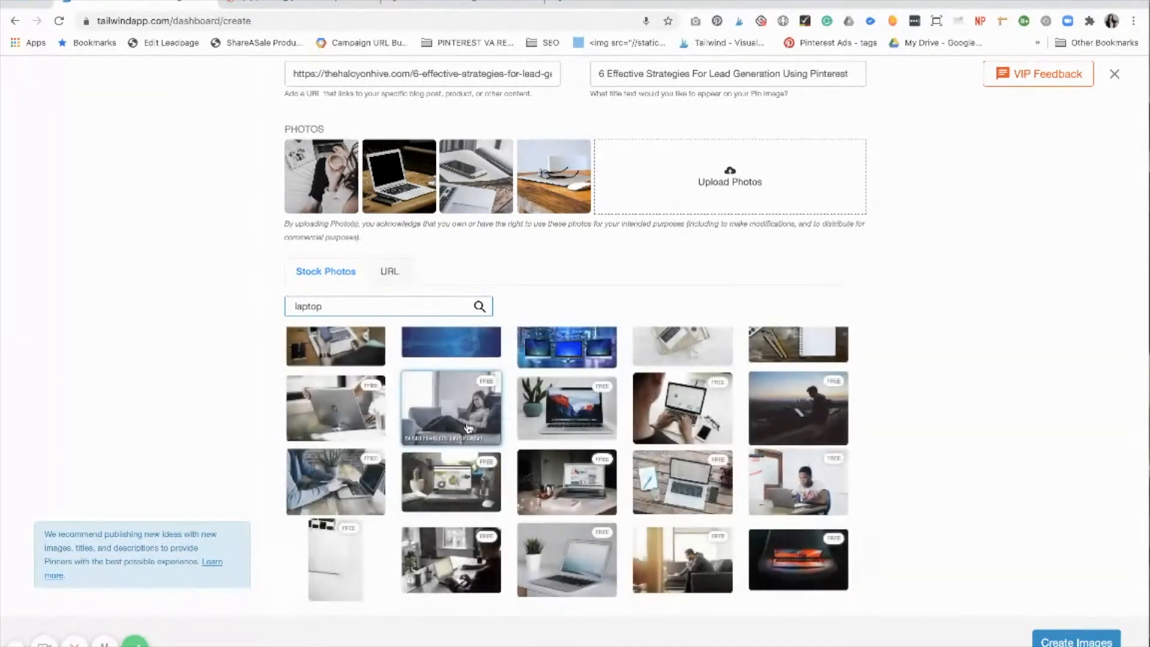
{"action": "scroll", "coordinate": [479, 402], "scroll_direction": "down", "scroll_amount": 2}
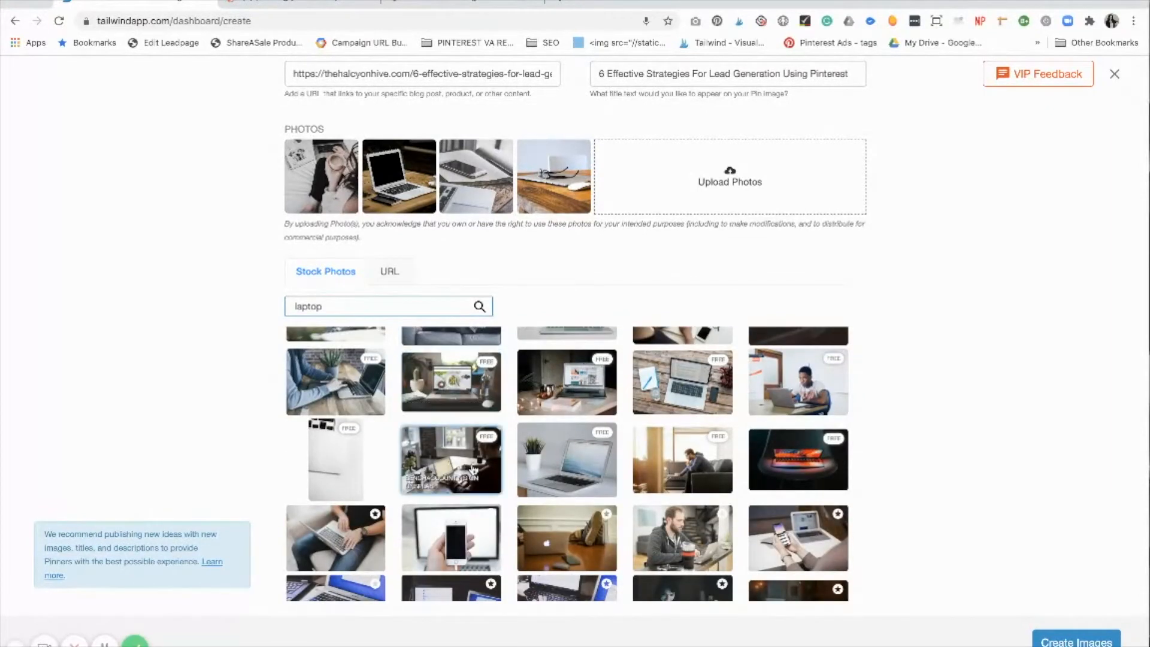
{"action": "scroll", "coordinate": [470, 476], "scroll_direction": "down", "scroll_amount": 4}
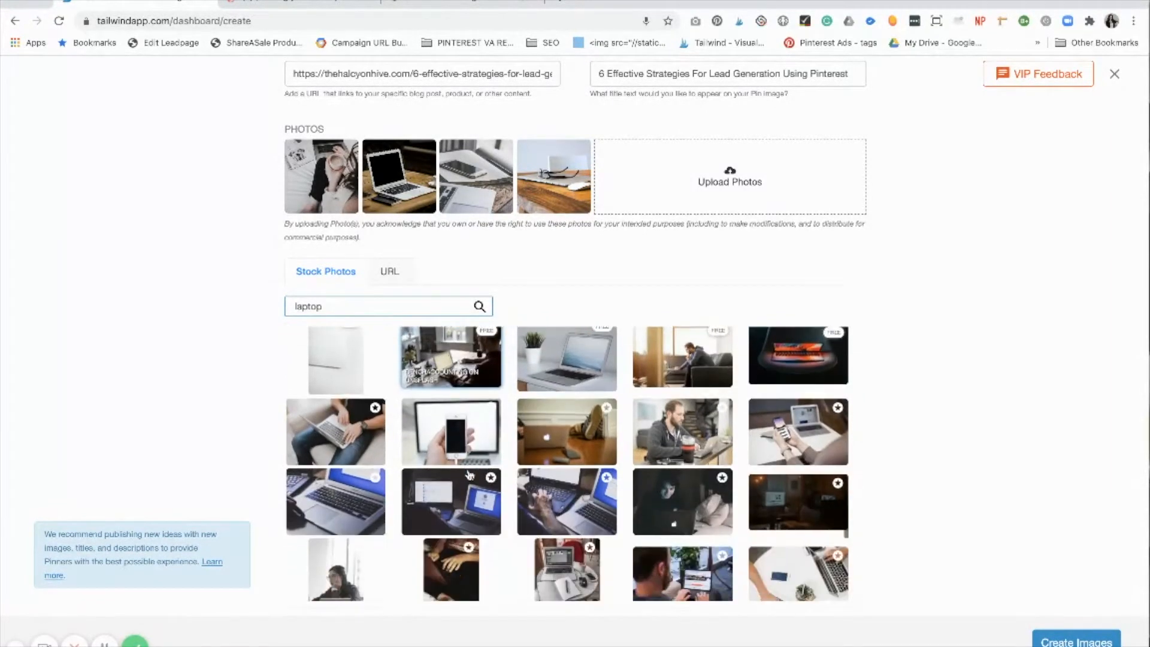
{"action": "scroll", "coordinate": [470, 475], "scroll_direction": "down", "scroll_amount": 5}
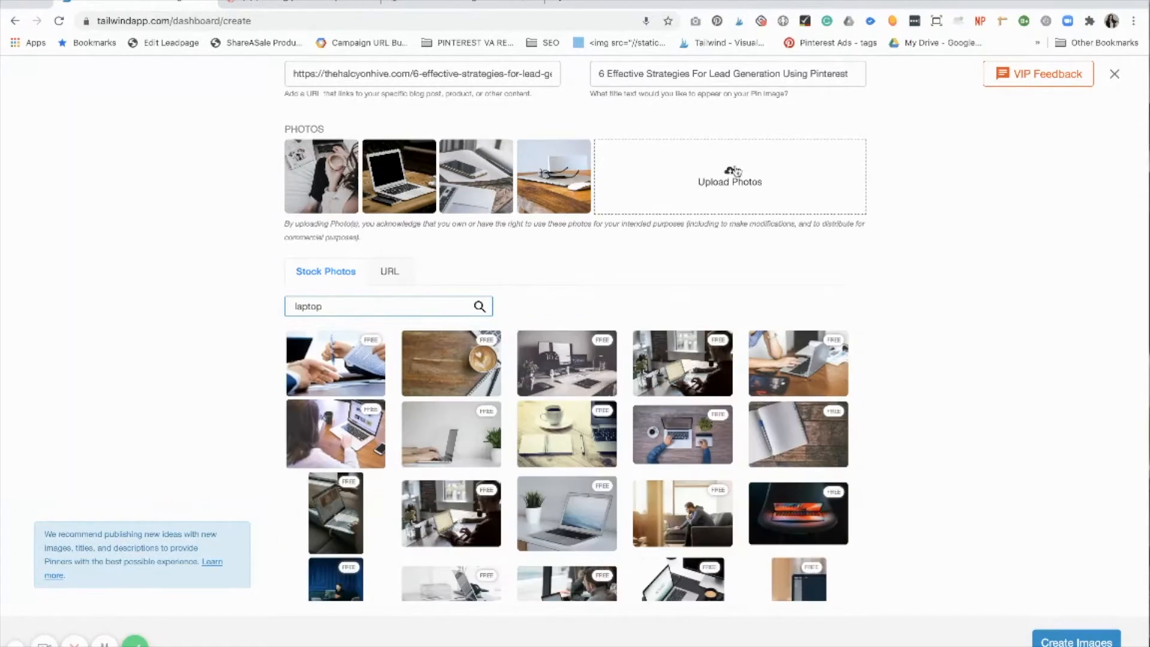
- Upload five phone and laptop photos from the computer to the pin photos and generate the pin images
{"action": "left_click", "coordinate": [740, 177]}
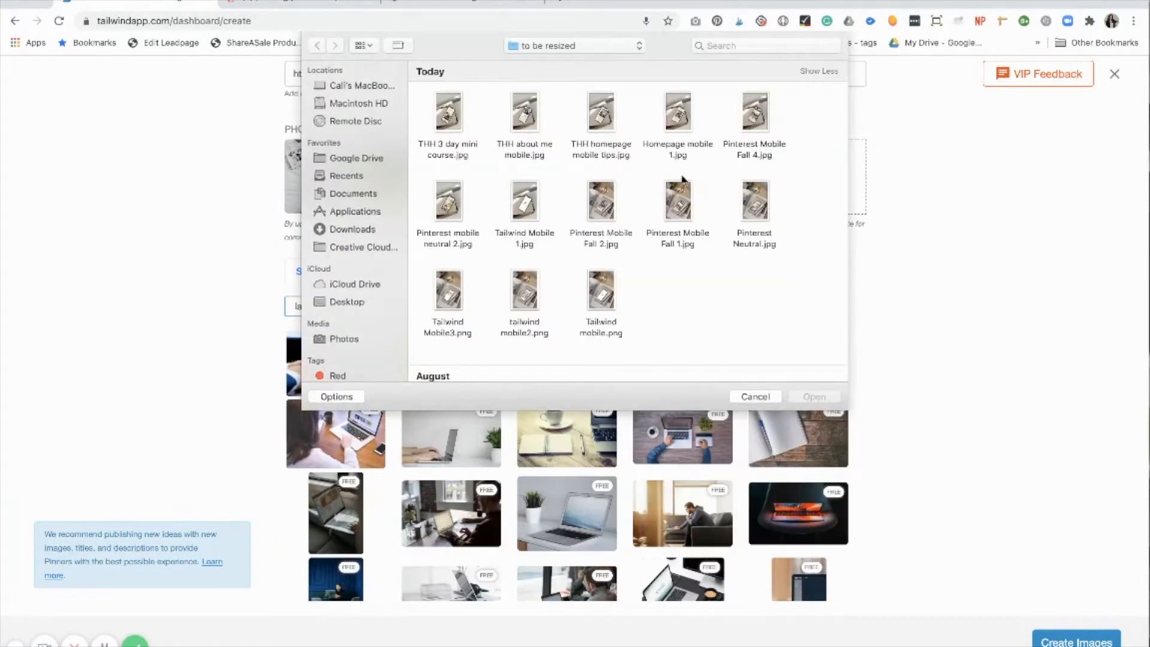
{"action": "double_click", "coordinate": [443, 115]}
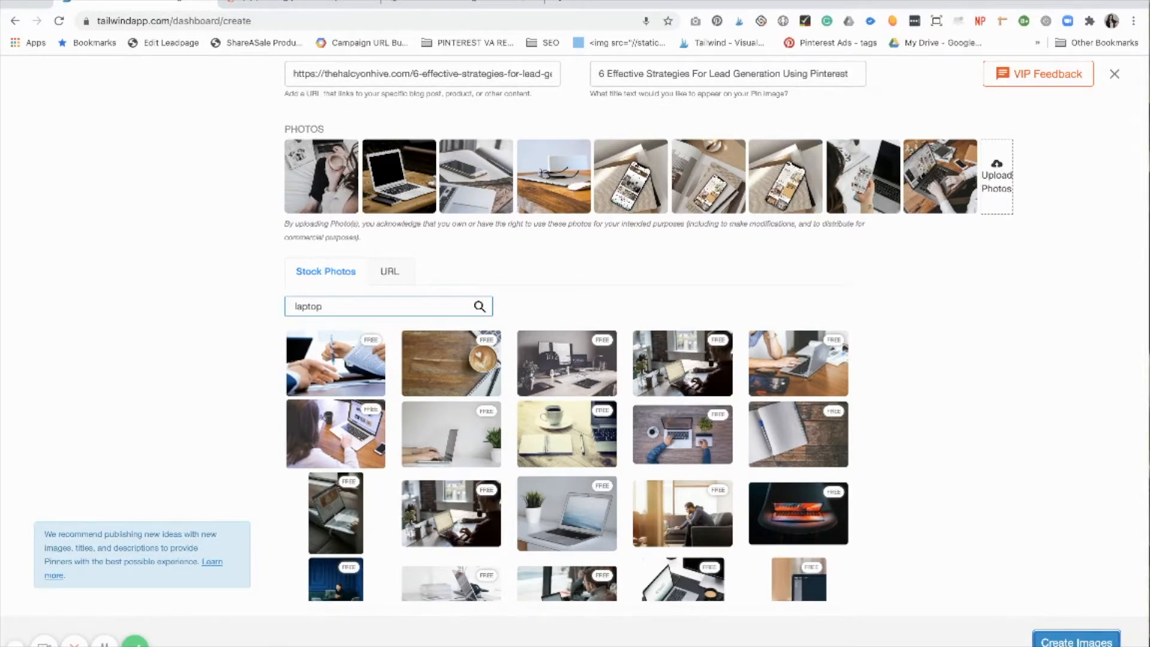
{"action": "left_click", "coordinate": [1077, 641]}
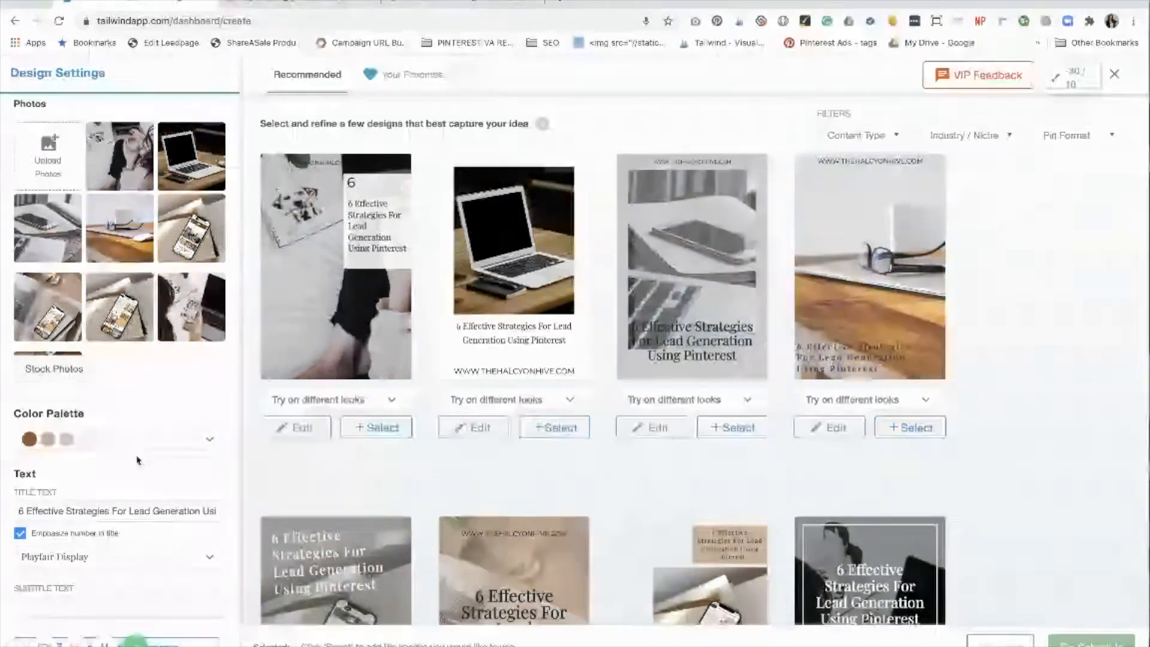
- Examine the recommended pin designs to compare their layouts, photos and title placement
{"action": "scroll", "coordinate": [608, 219], "scroll_direction": "down", "scroll_amount": 10}
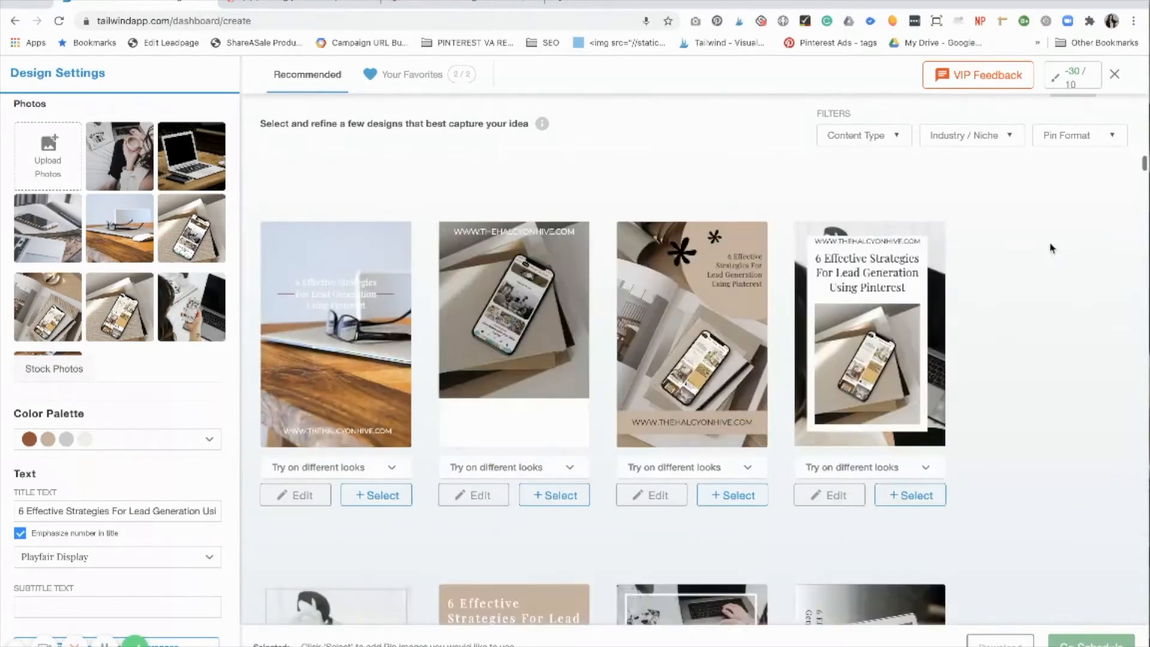
{"action": "scroll", "coordinate": [1051, 247], "scroll_direction": "down", "scroll_amount": 5}
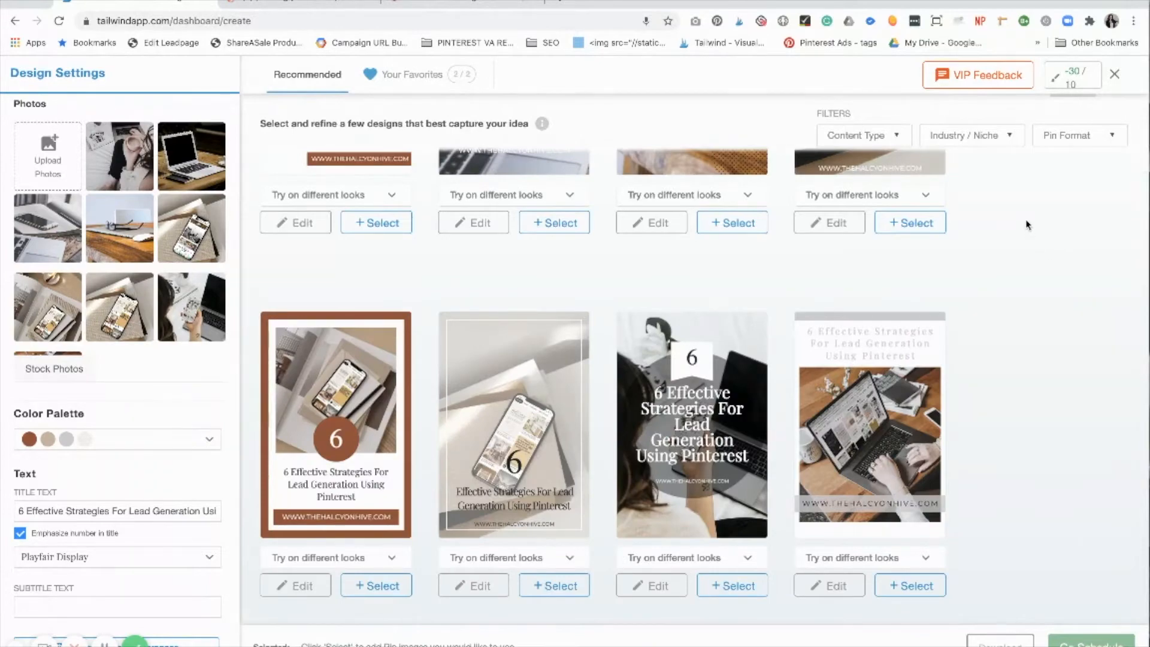
{"action": "scroll", "coordinate": [1027, 225], "scroll_direction": "down", "scroll_amount": 10}
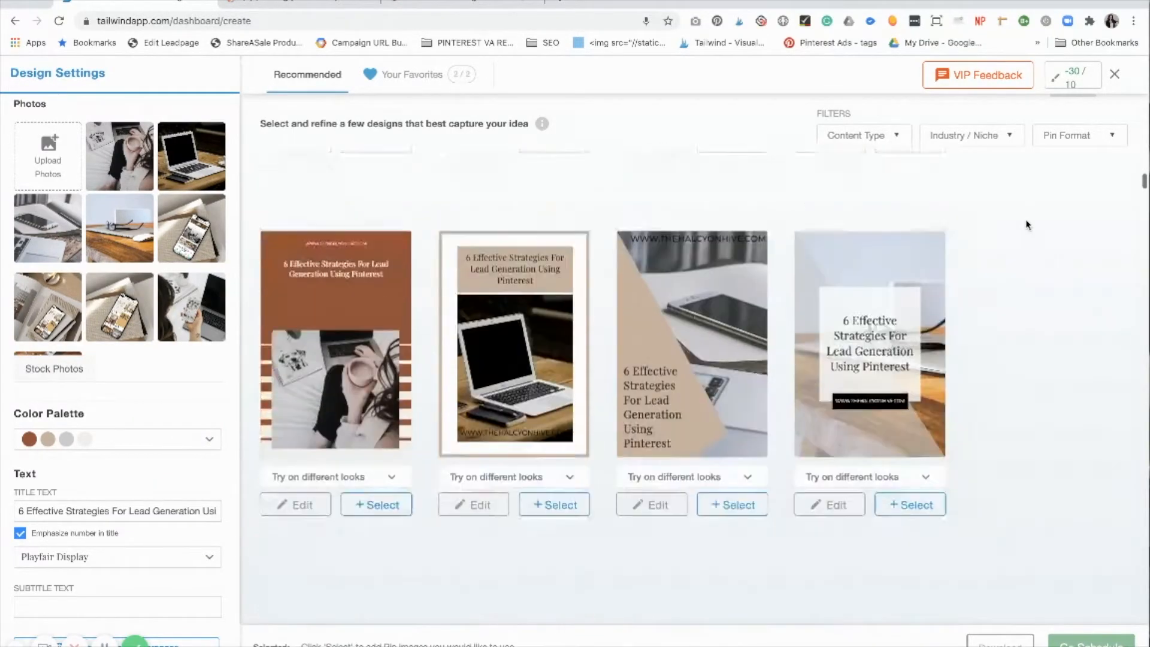
{"action": "scroll", "coordinate": [1026, 225], "scroll_direction": "down", "scroll_amount": 1}
{"action": "scroll", "coordinate": [1027, 224], "scroll_direction": "down", "scroll_amount": 6}
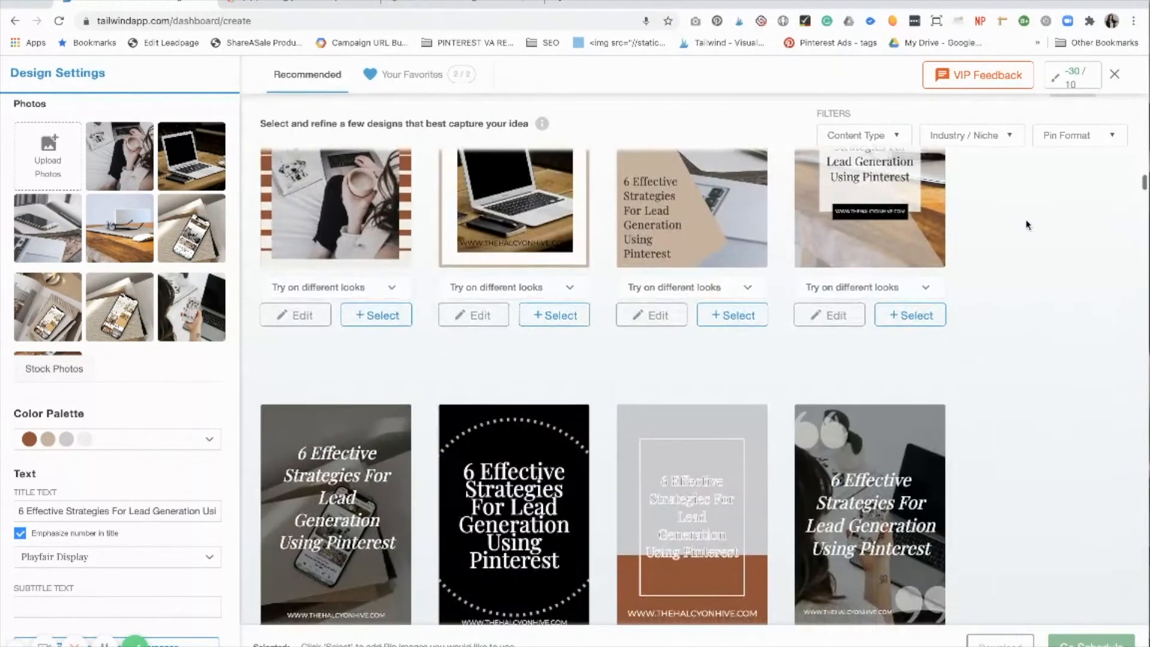
{"action": "scroll", "coordinate": [1027, 225], "scroll_direction": "down", "scroll_amount": 8}
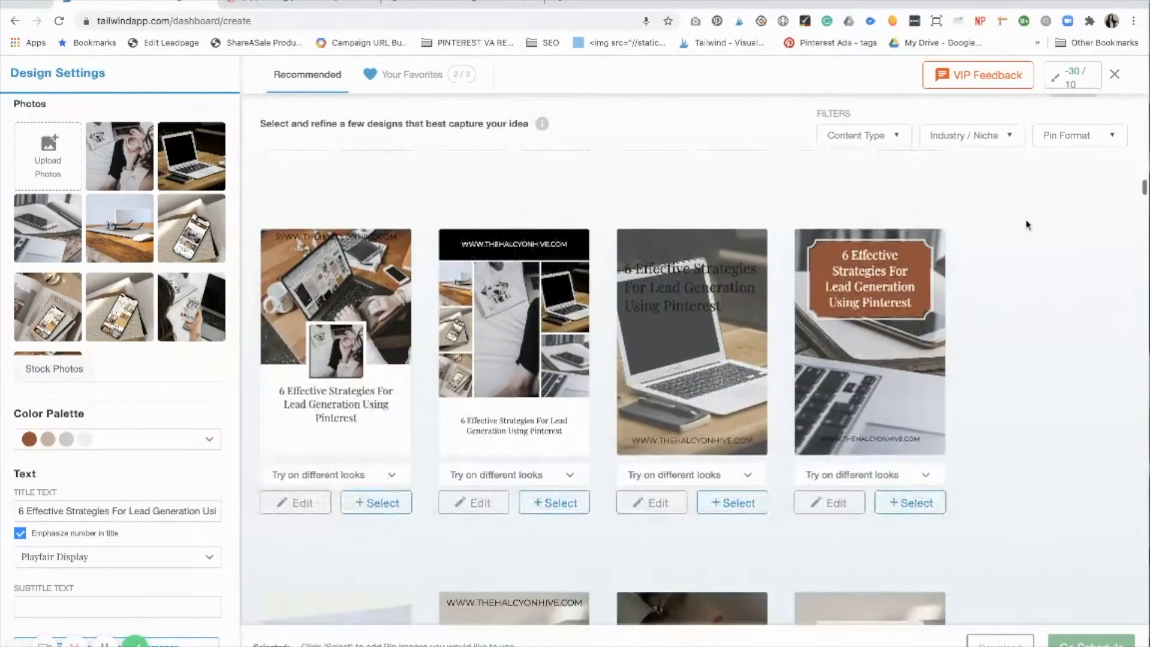
{"action": "scroll", "coordinate": [1027, 225], "scroll_direction": "down", "scroll_amount": 5}
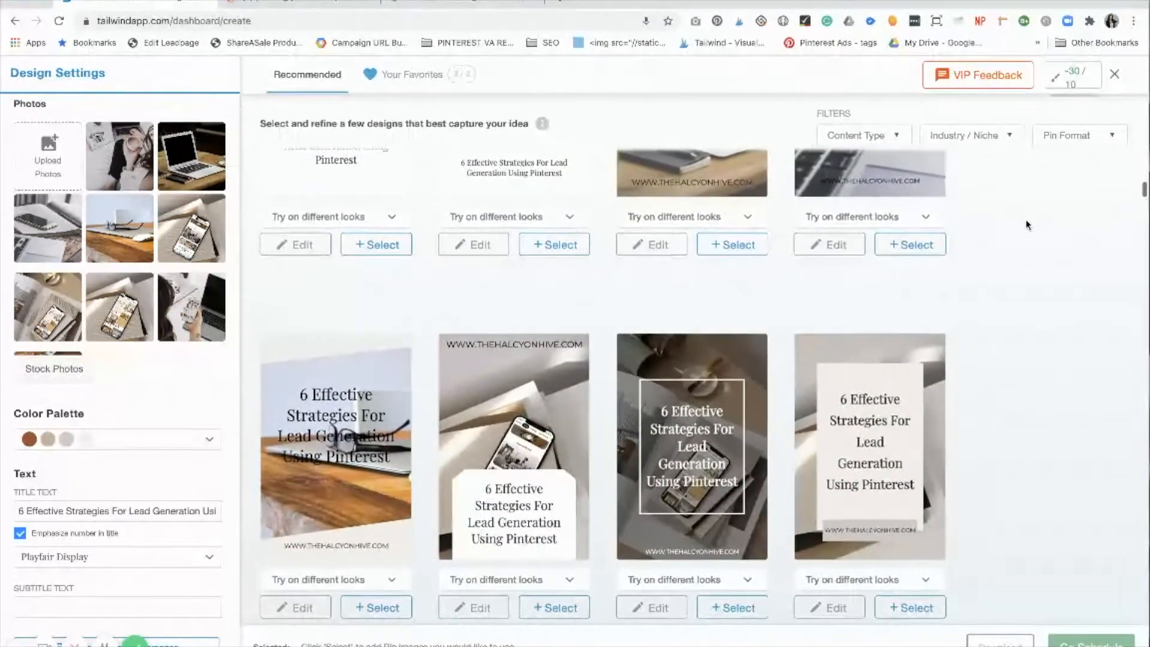
{"action": "scroll", "coordinate": [1027, 225], "scroll_direction": "down", "scroll_amount": 8}
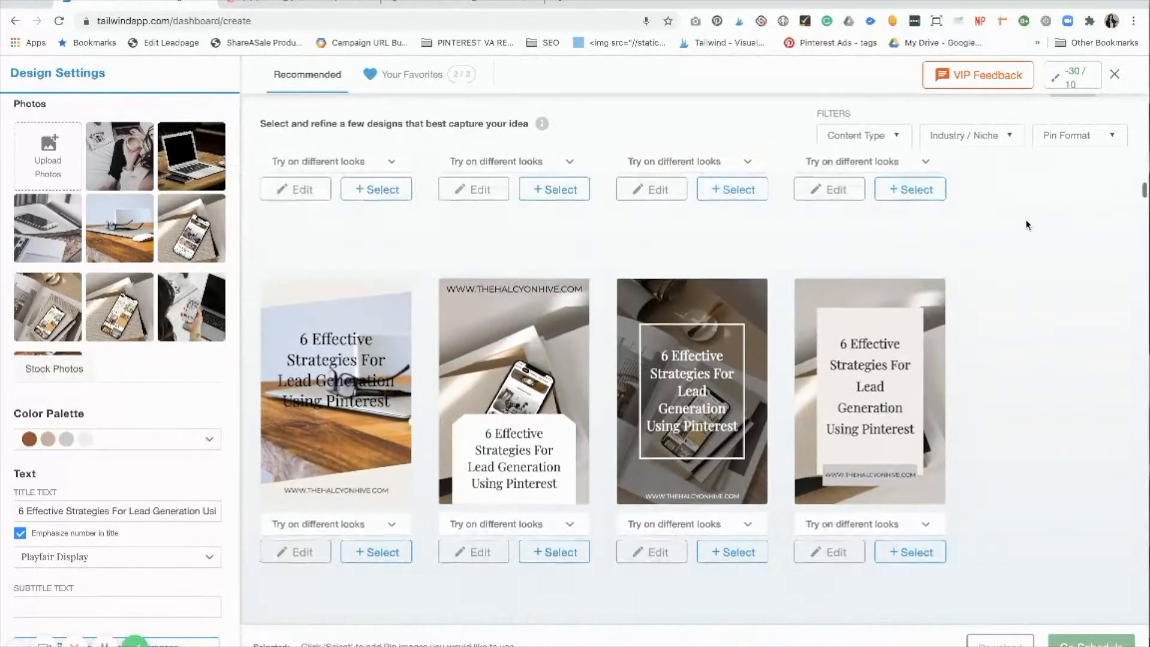
{"action": "scroll", "coordinate": [1027, 225], "scroll_direction": "down", "scroll_amount": 3}
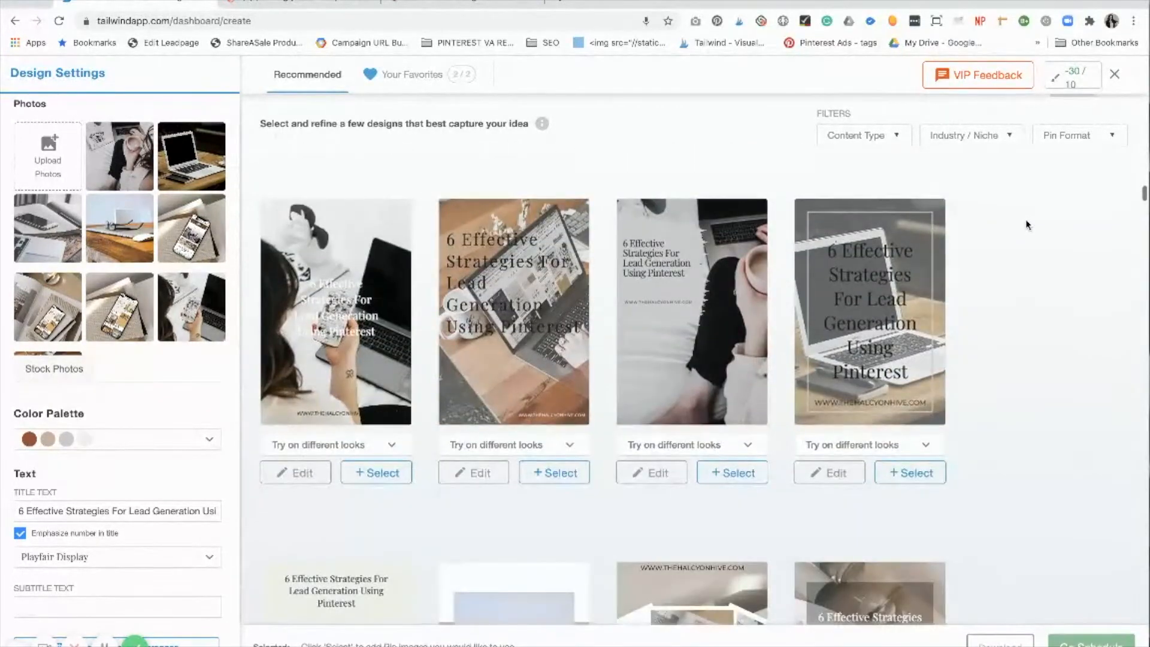
{"action": "scroll", "coordinate": [1027, 225], "scroll_direction": "down", "scroll_amount": 10}
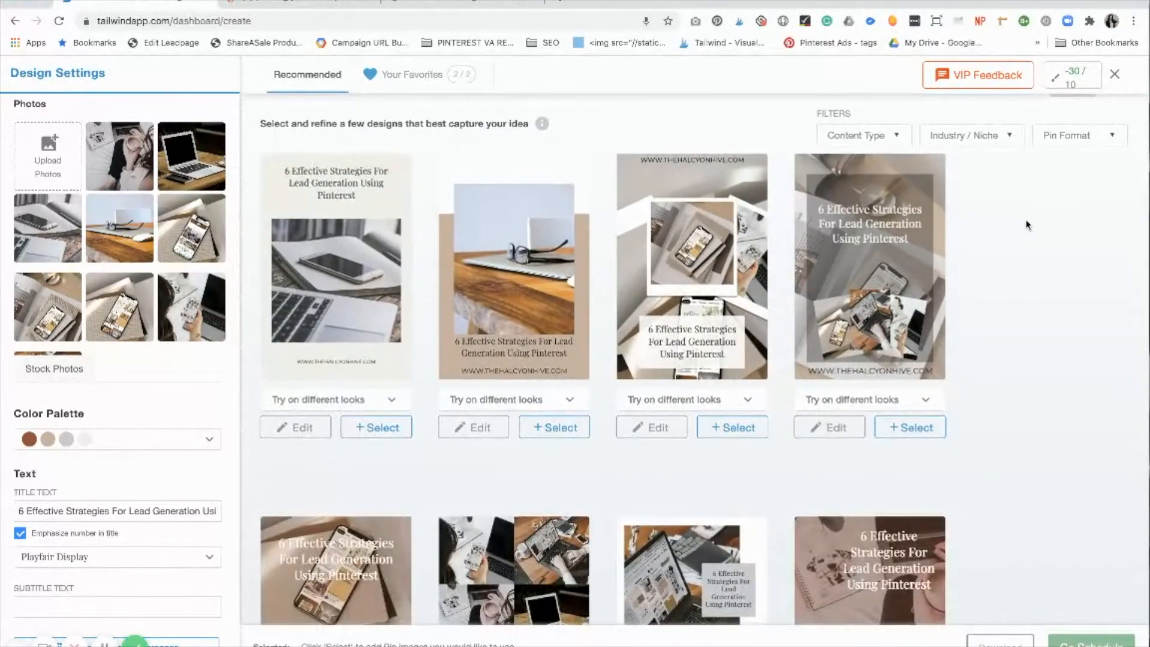
{"action": "scroll", "coordinate": [1027, 225], "scroll_direction": "down", "scroll_amount": 10}
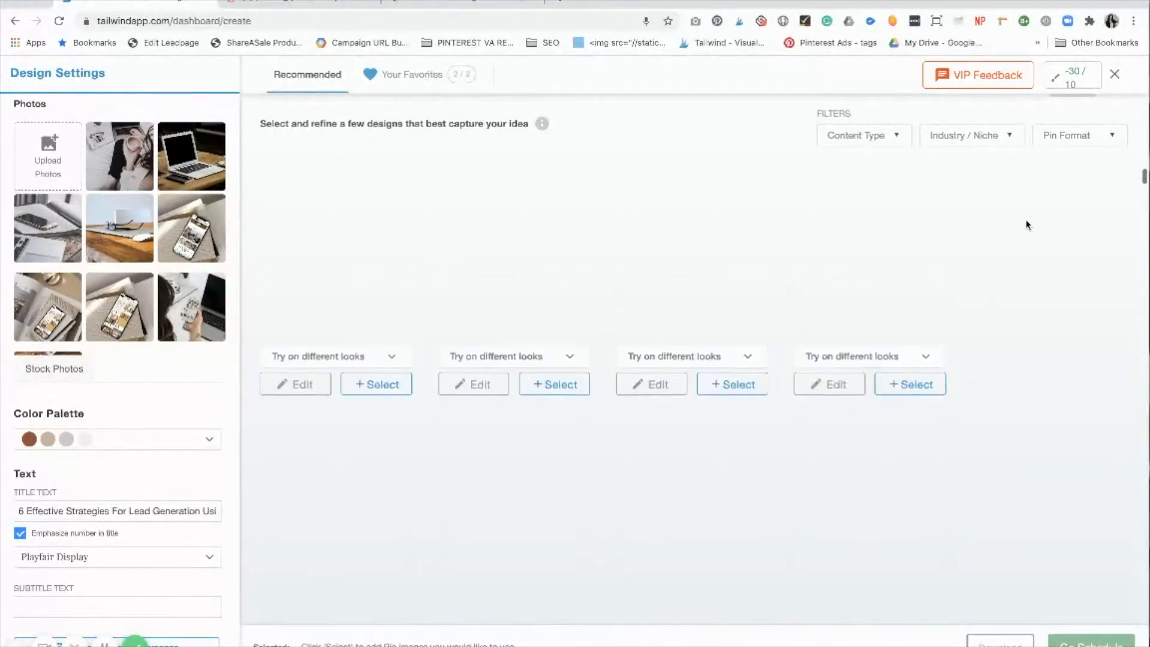
{"action": "scroll", "coordinate": [1027, 226], "scroll_direction": "down", "scroll_amount": 4}
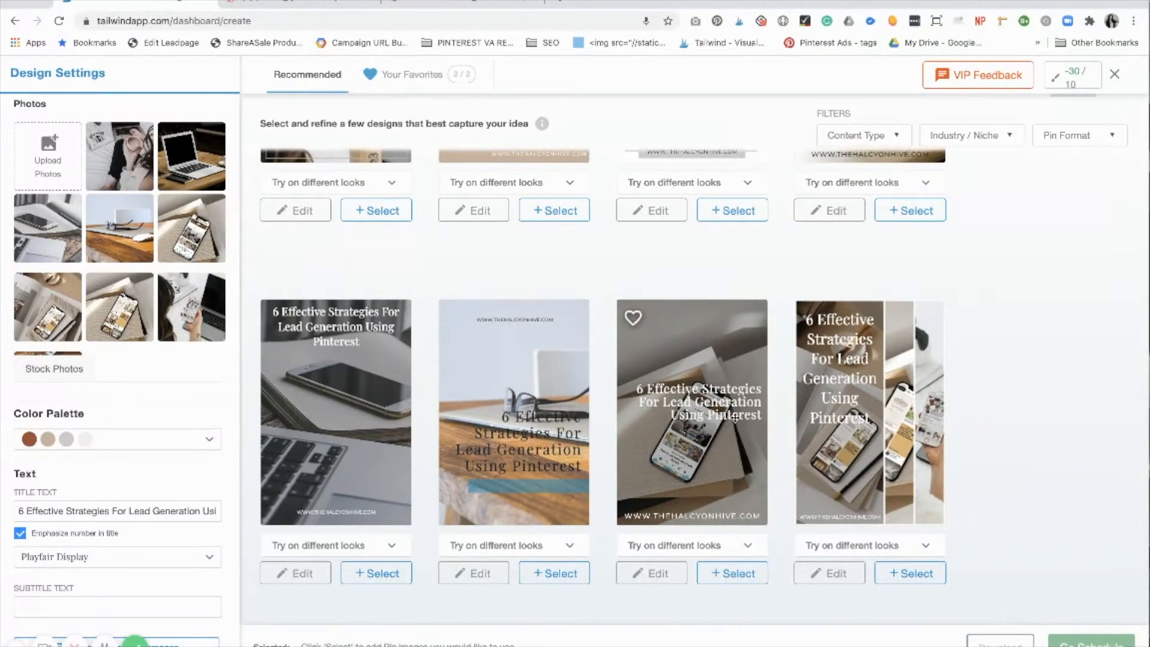
- Try different photos on the darkened phone design with the right-aligned white title, stopping at the dark laptop on a wooden desk
{"action": "left_click", "coordinate": [635, 319]}
{"action": "scroll", "coordinate": [731, 470], "scroll_direction": "down", "scroll_amount": 1}
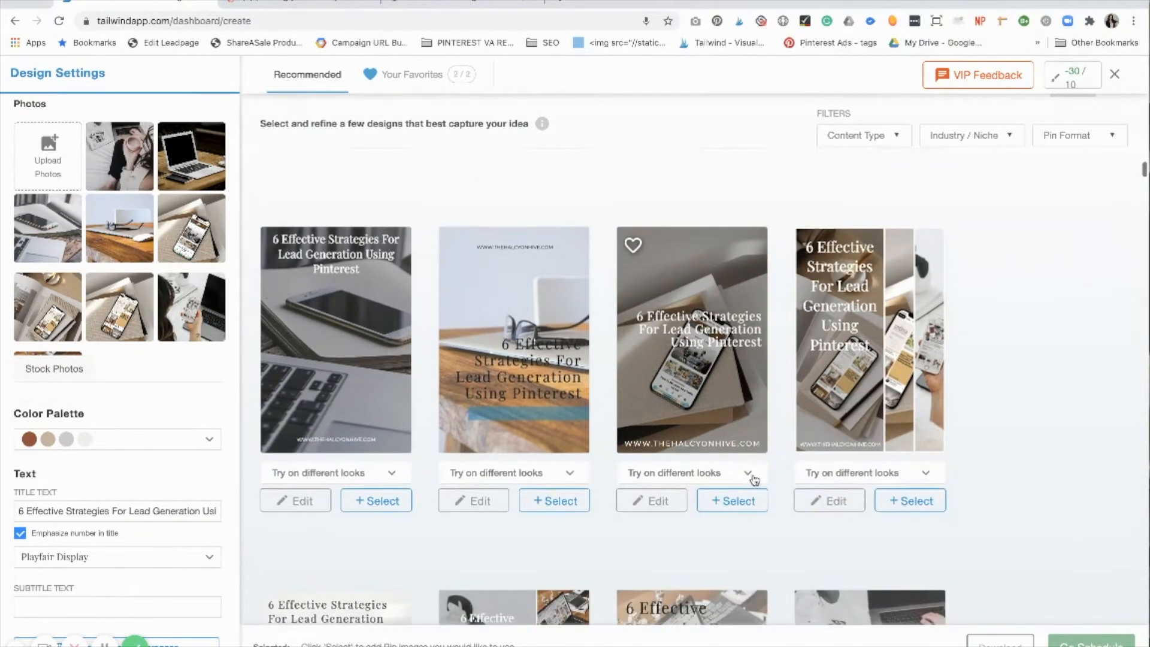
{"action": "left_click", "coordinate": [748, 475]}
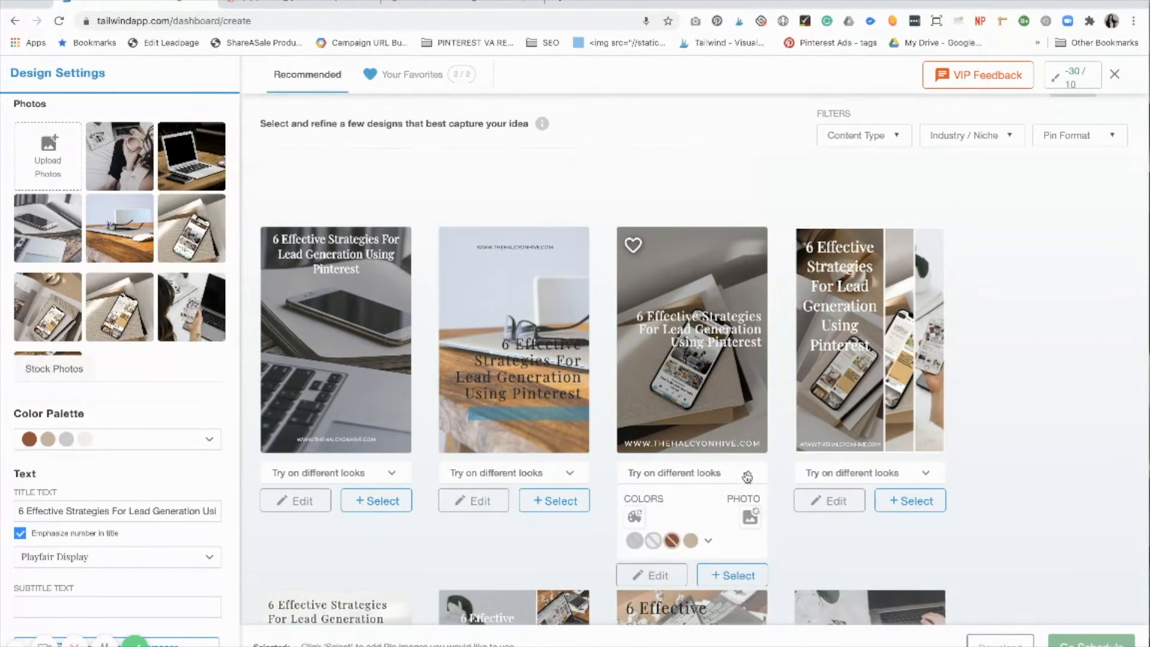
{"action": "left_click", "coordinate": [751, 518]}
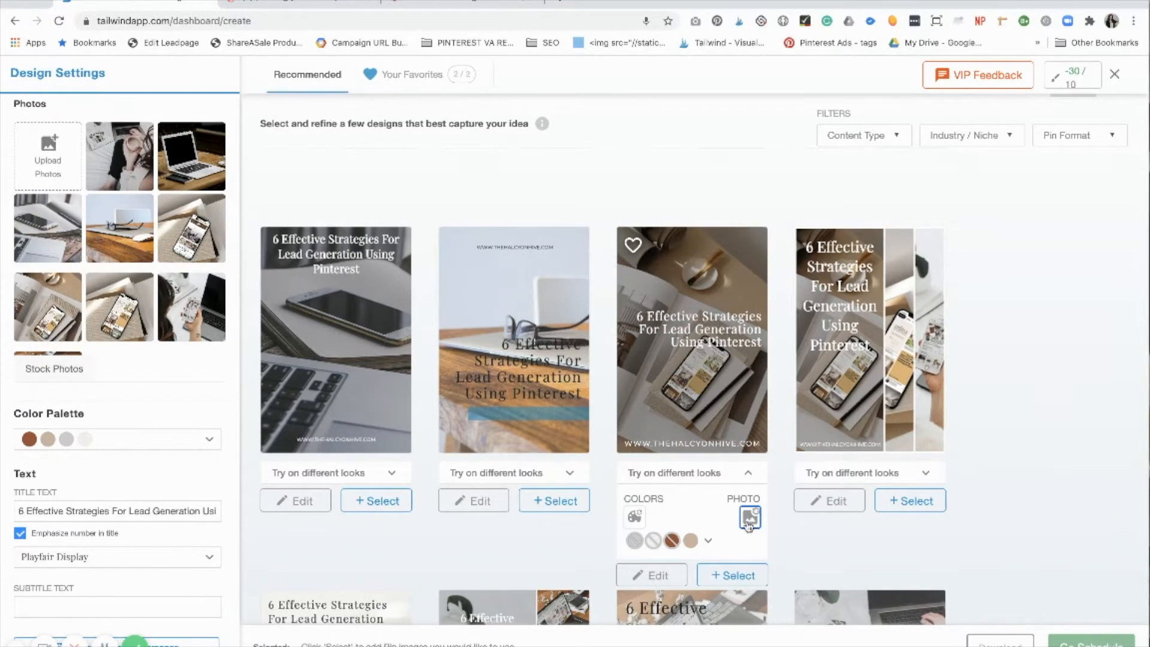
{"action": "left_click", "coordinate": [749, 520]}
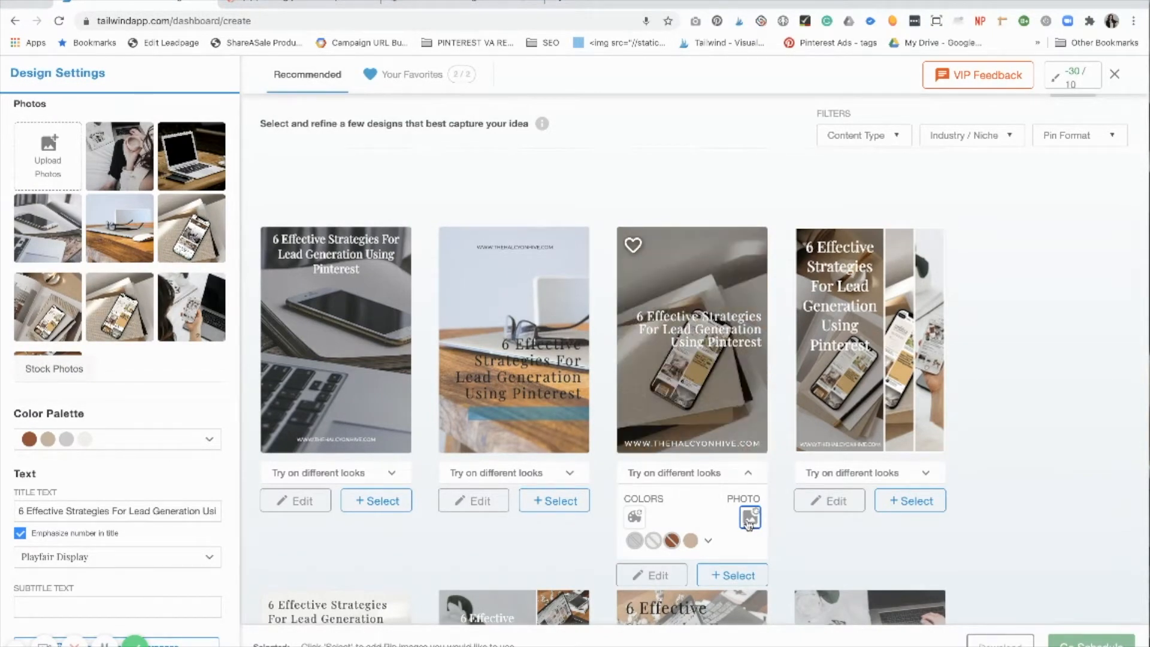
{"action": "left_click", "coordinate": [749, 520]}
{"action": "left_click", "coordinate": [749, 520]}
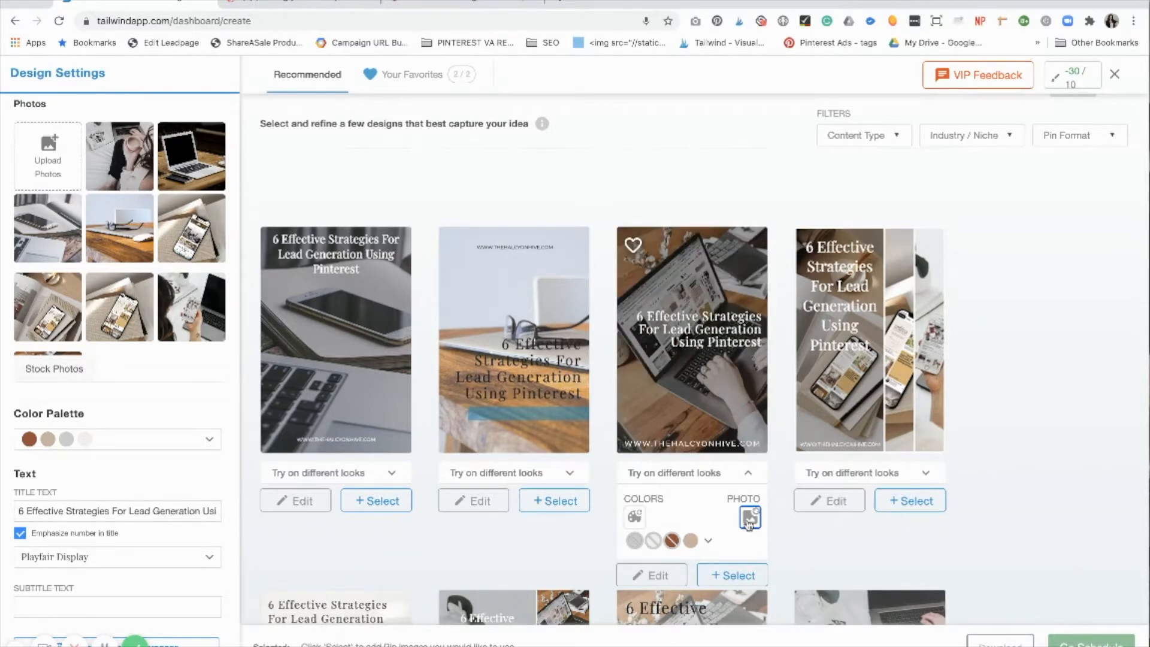
{"action": "left_click", "coordinate": [749, 520]}
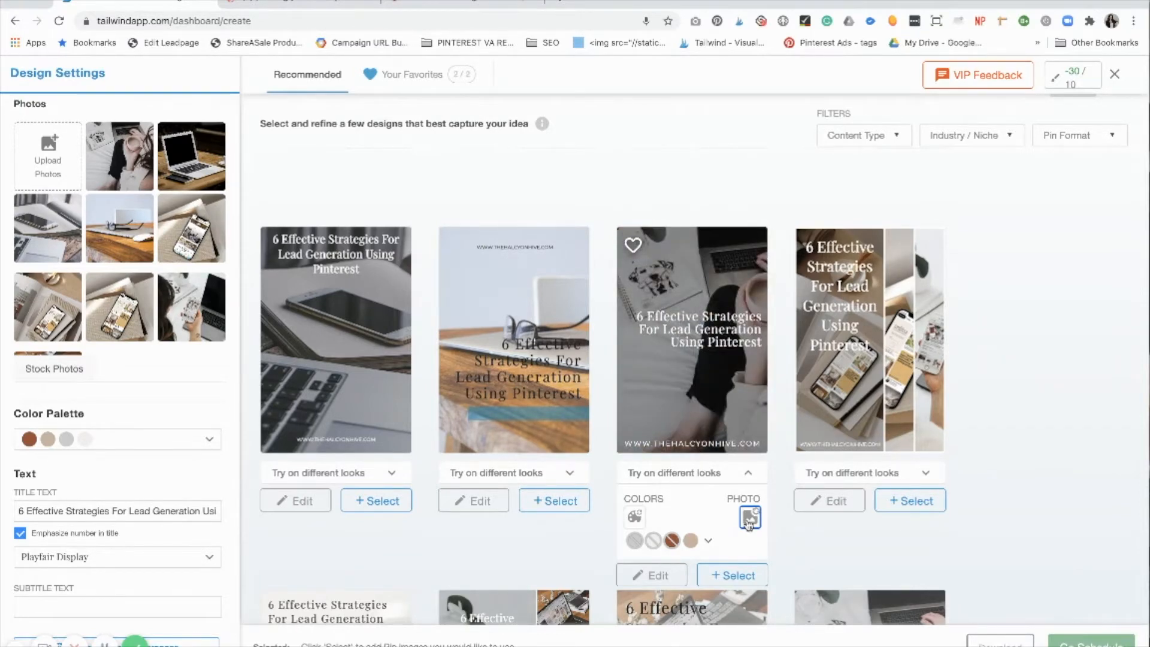
{"action": "left_click", "coordinate": [749, 521]}
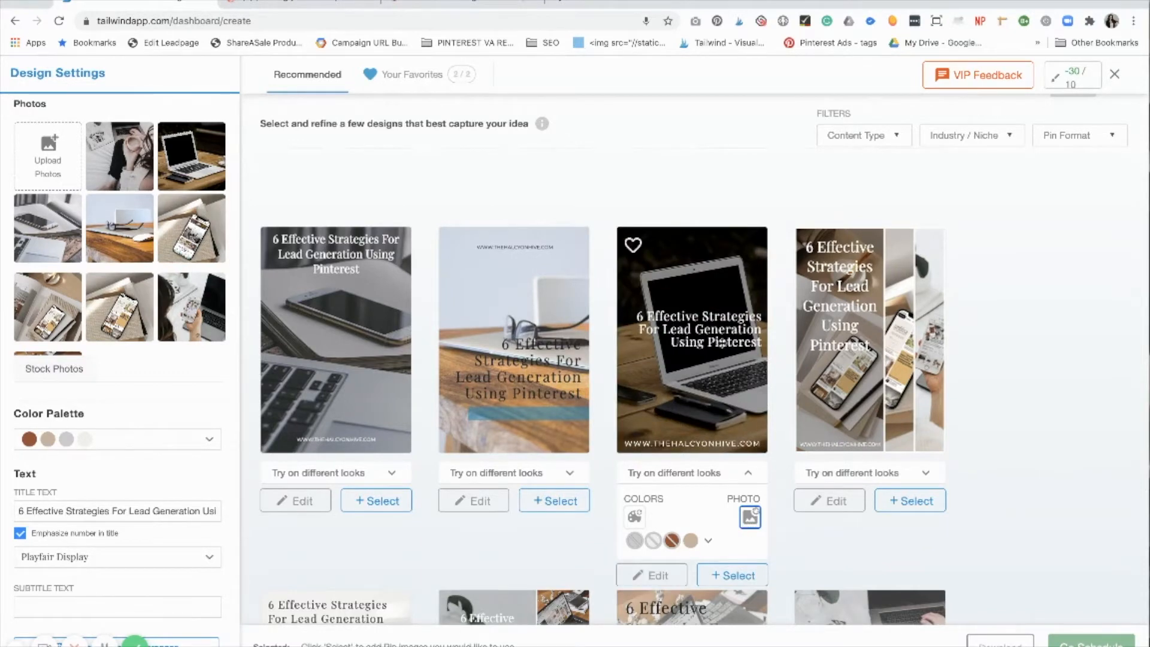
- Shuffle the brand colors of the dark laptop design to the order off-white, rust, tan, gray
{"action": "left_click", "coordinate": [634, 519]}
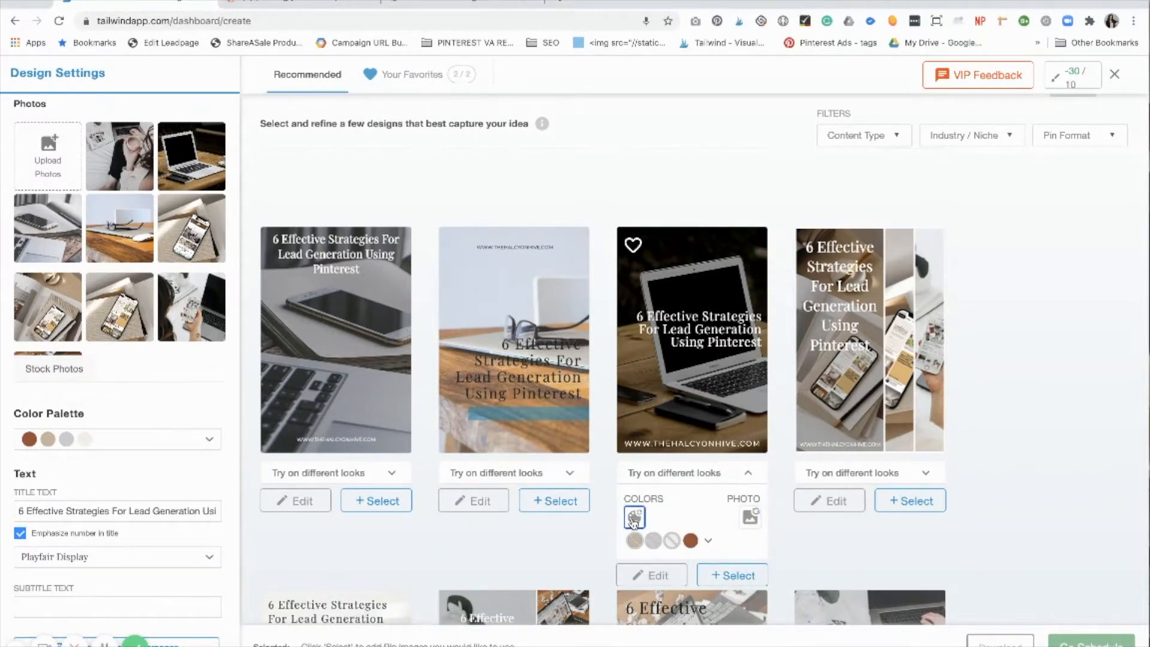
{"action": "left_click", "coordinate": [634, 519]}
{"action": "left_click", "coordinate": [633, 519]}
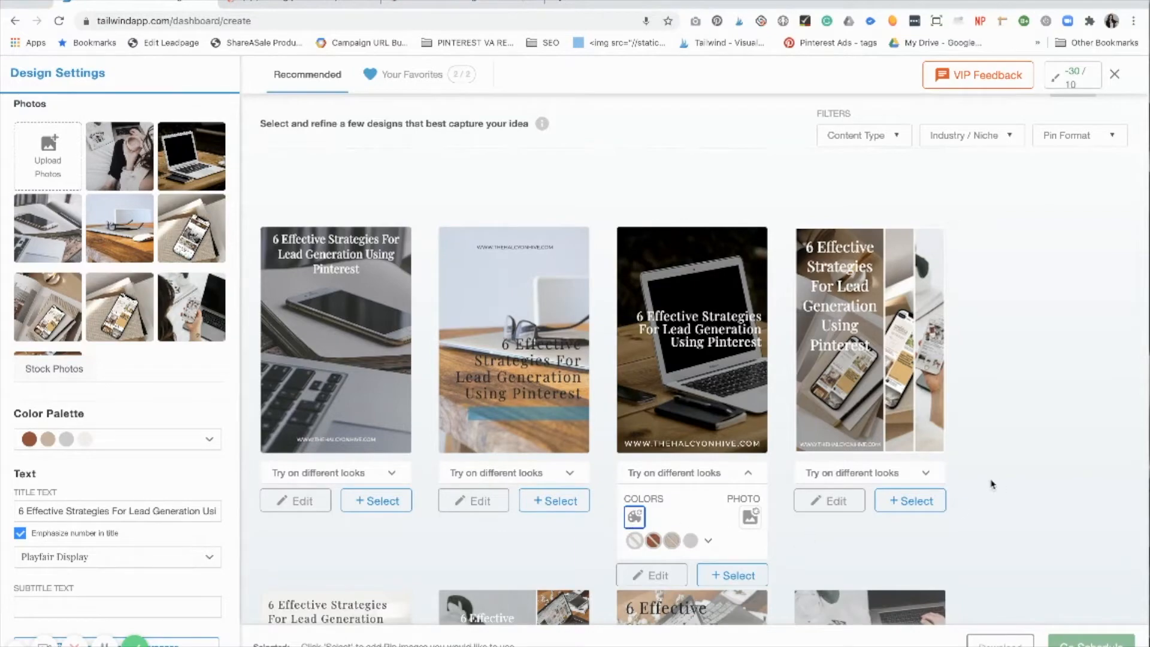
- Shuffle the brand colors of the design with the title in a band above the phone on stacked books
{"action": "scroll", "coordinate": [659, 330], "scroll_direction": "down", "scroll_amount": 5}
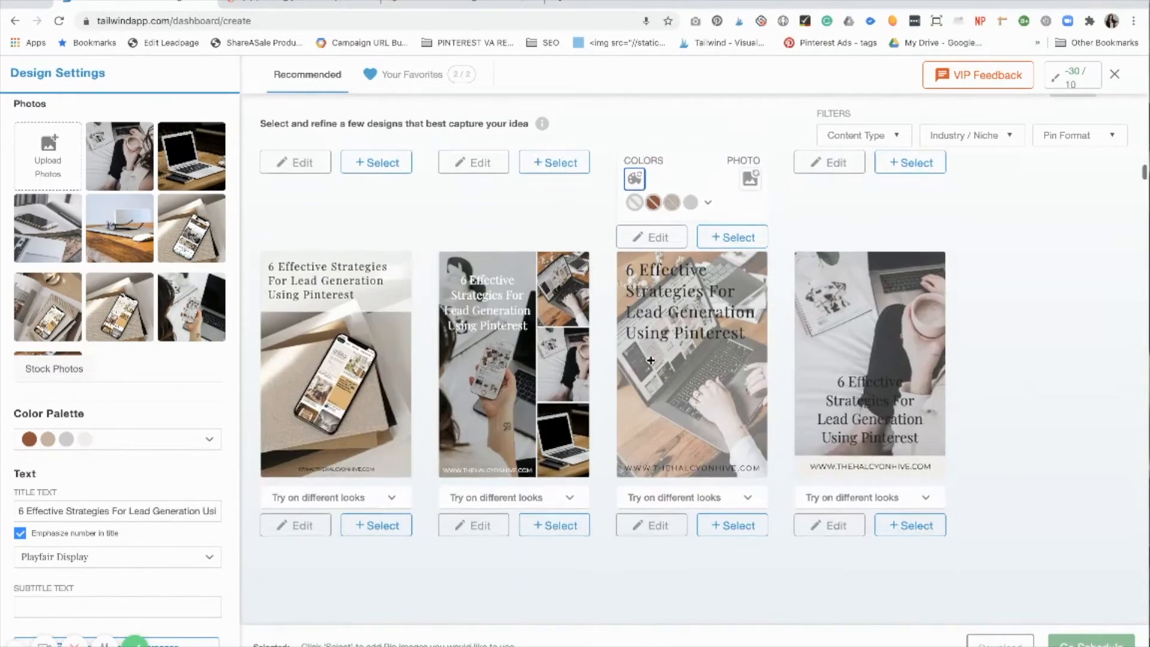
{"action": "left_click", "coordinate": [392, 497]}
{"action": "left_click", "coordinate": [277, 542]}
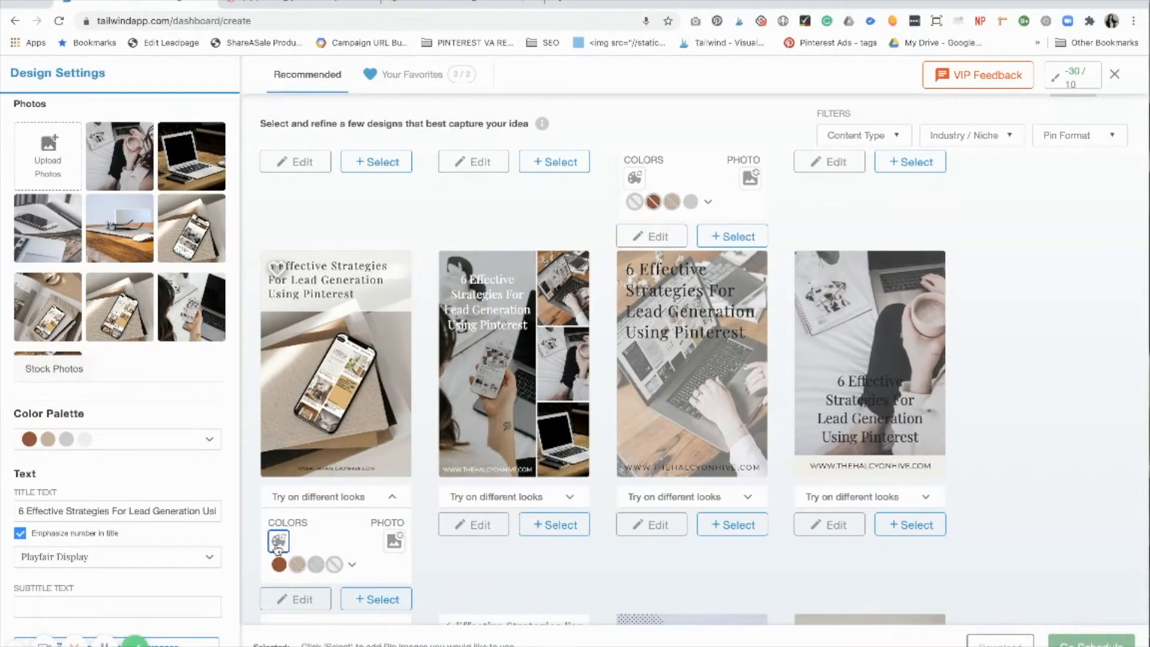
{"action": "left_click", "coordinate": [277, 543]}
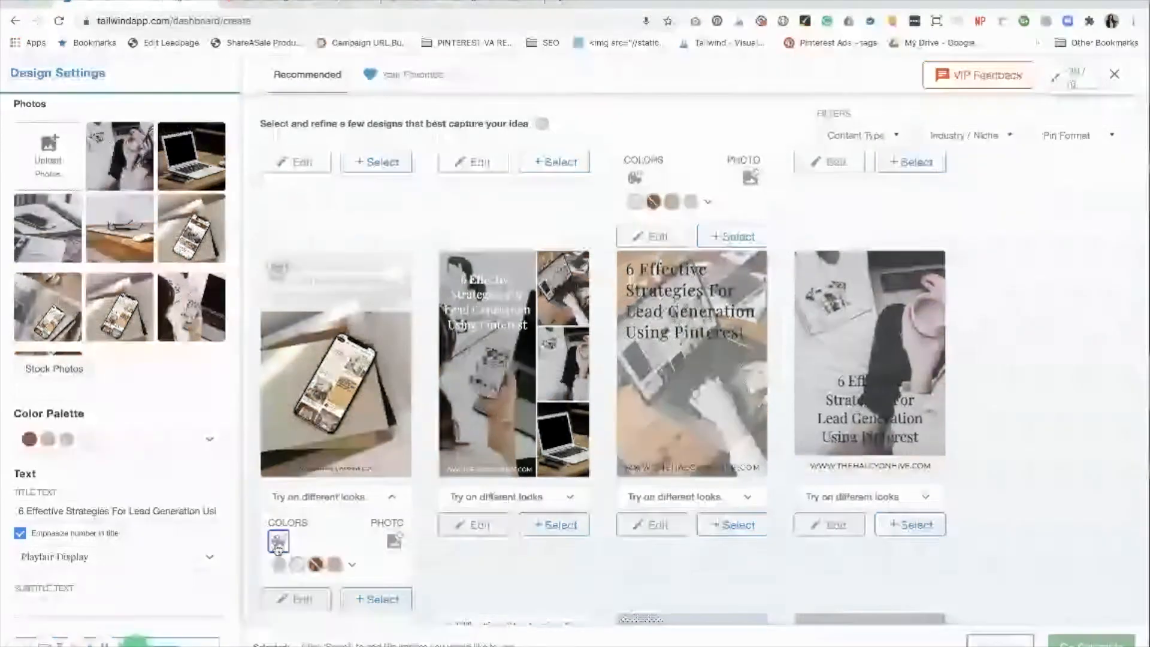
- Shuffle the band-title phone design's colors to rust, tan, gray, off-white, and shuffle the colors of the phone design with the translucent title box
{"action": "left_click", "coordinate": [277, 543]}
{"action": "left_click", "coordinate": [277, 543]}
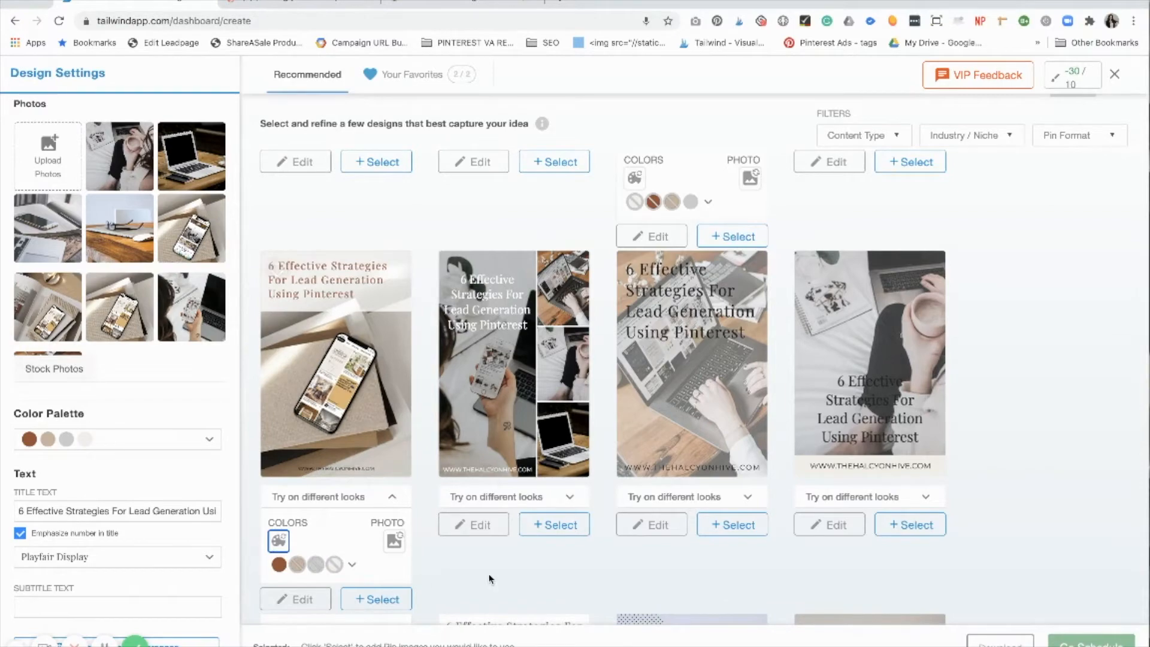
{"action": "scroll", "coordinate": [486, 581], "scroll_direction": "up", "scroll_amount": 1}
{"action": "scroll", "coordinate": [717, 506], "scroll_direction": "down", "scroll_amount": 5}
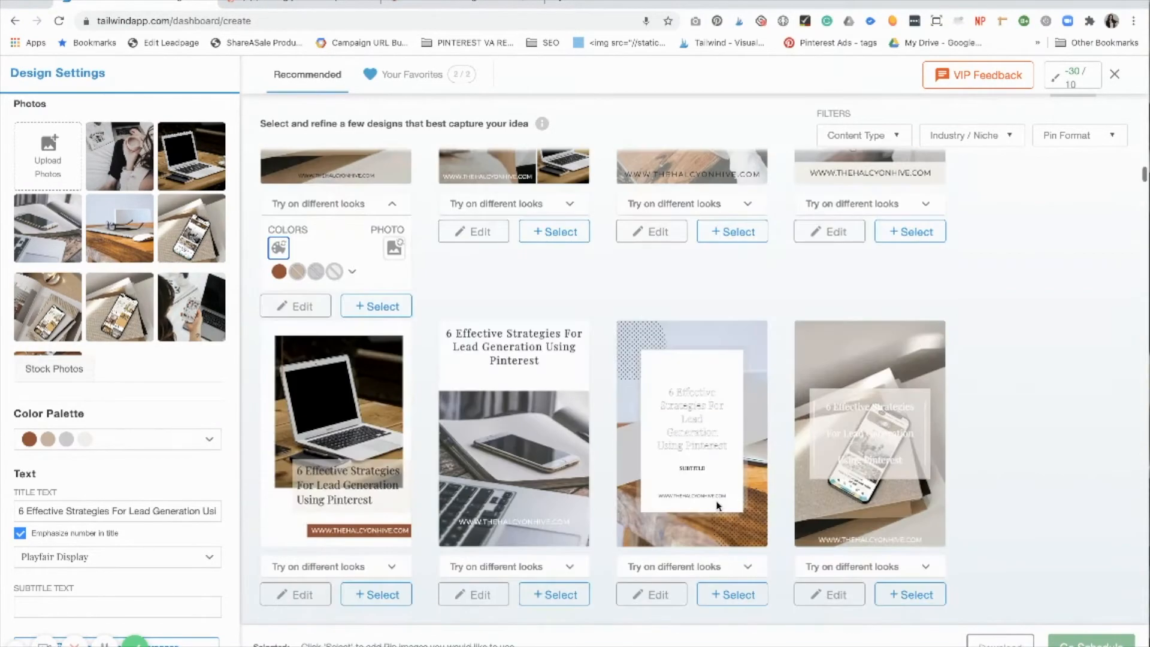
{"action": "left_click", "coordinate": [861, 567]}
{"action": "left_click", "coordinate": [812, 612]}
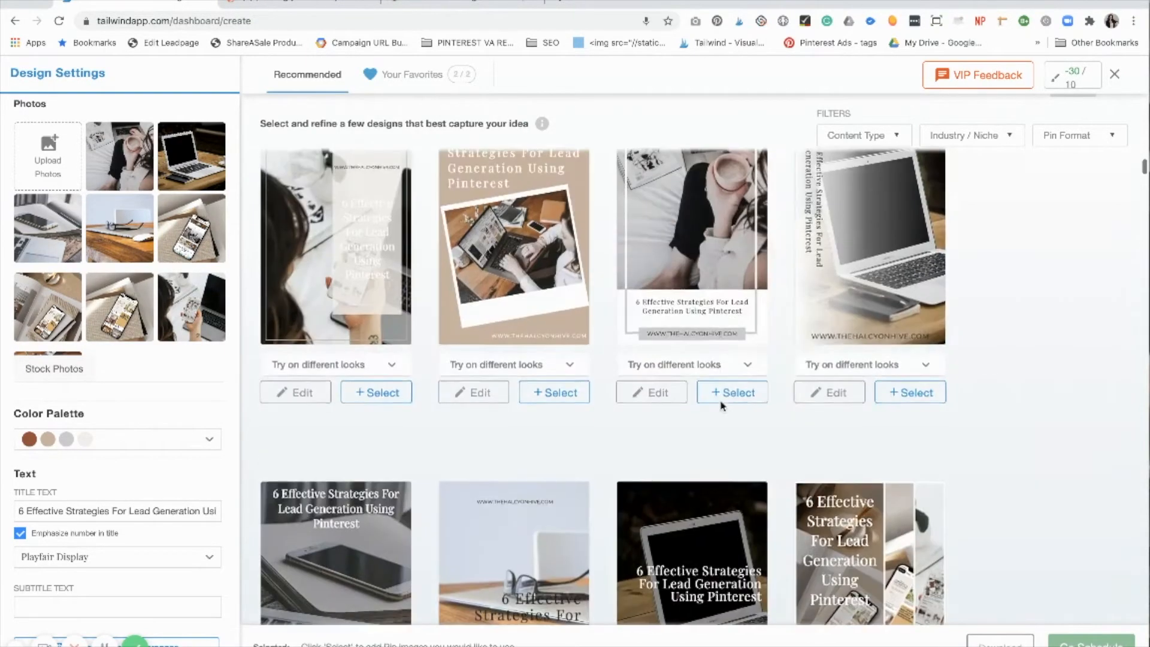
- Change the photo of the darkened design with the right-aligned white title to the glasses and laptop on the wooden desk
{"action": "scroll", "coordinate": [722, 406], "scroll_direction": "down", "scroll_amount": 4}
{"action": "left_click", "coordinate": [749, 539]}
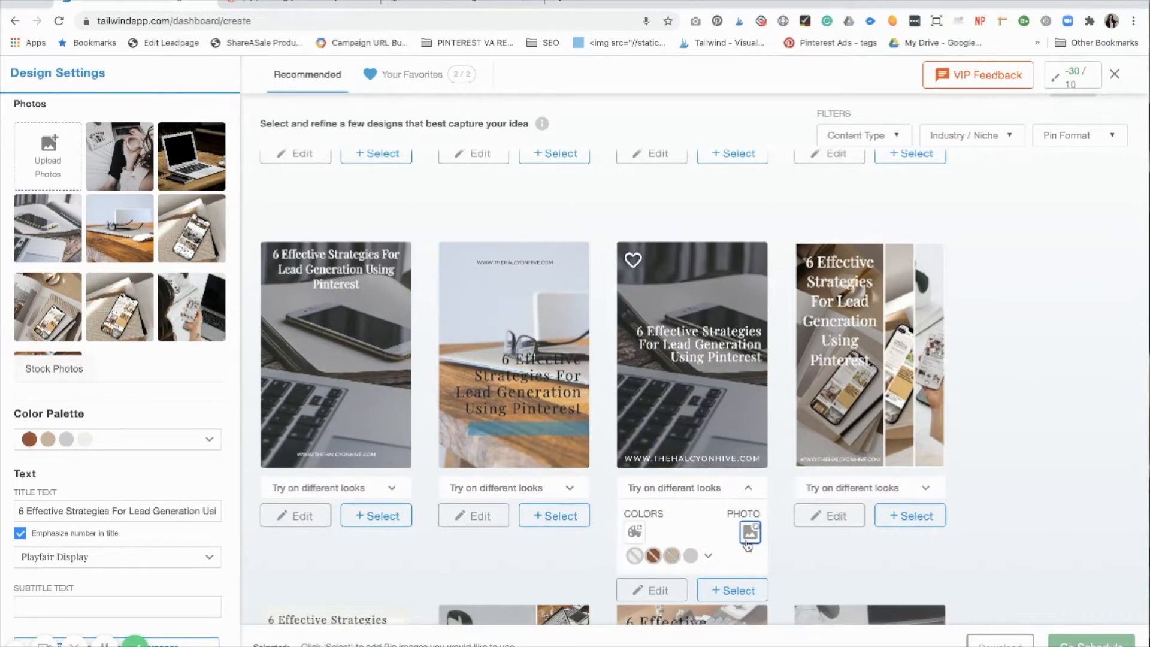
{"action": "left_click", "coordinate": [749, 542]}
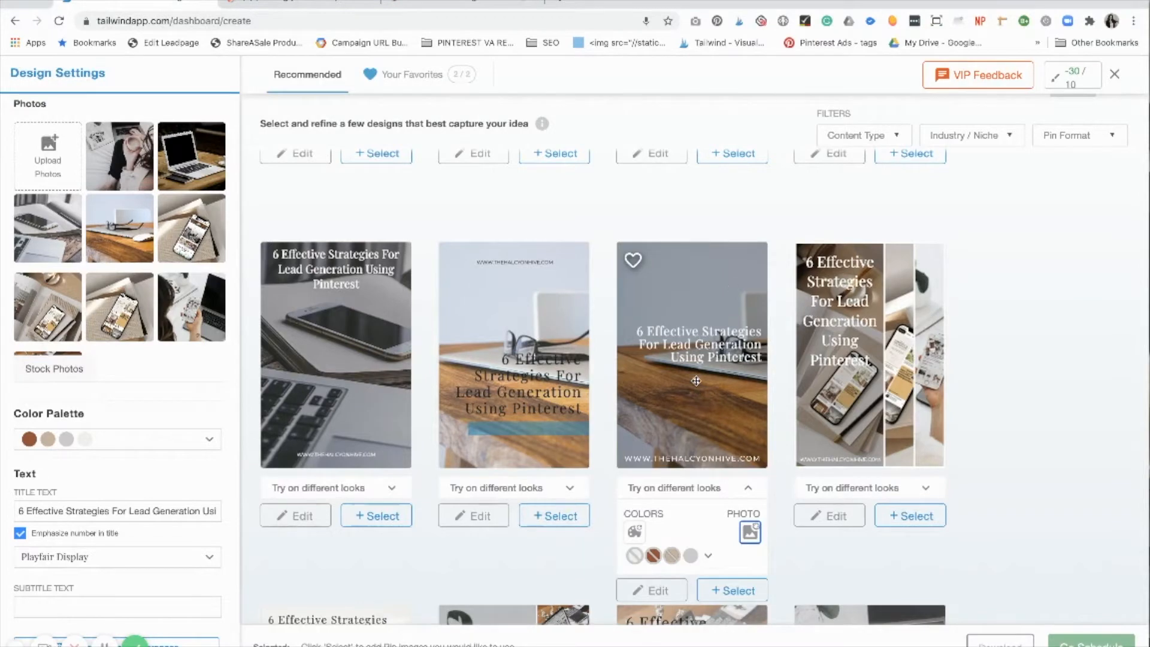
{"action": "scroll", "coordinate": [691, 365], "scroll_direction": "down", "scroll_amount": 1}
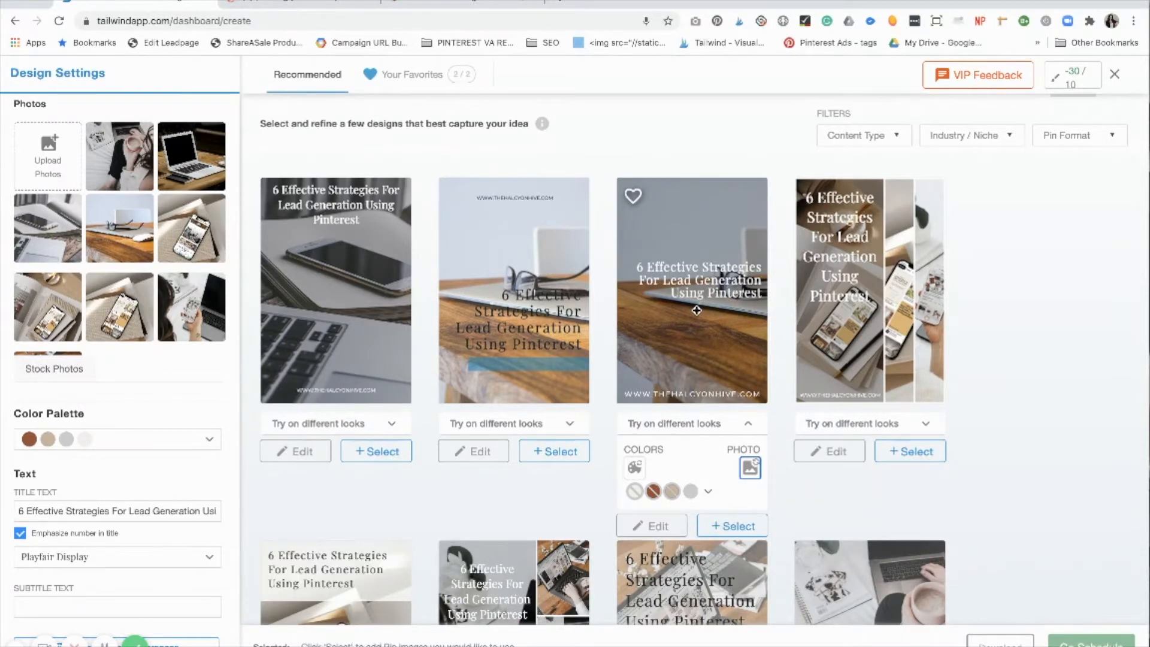
- Select the darkened glasses-and-laptop design, release the selection and open the design for editing
{"action": "left_click", "coordinate": [726, 527]}
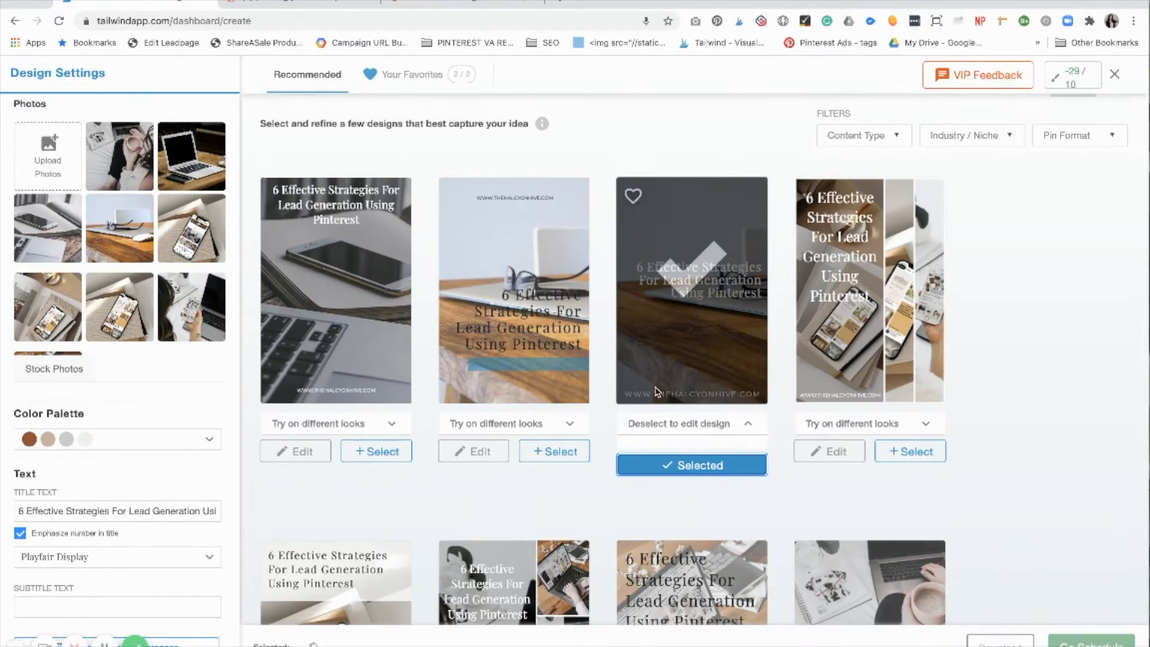
{"action": "left_click", "coordinate": [689, 466]}
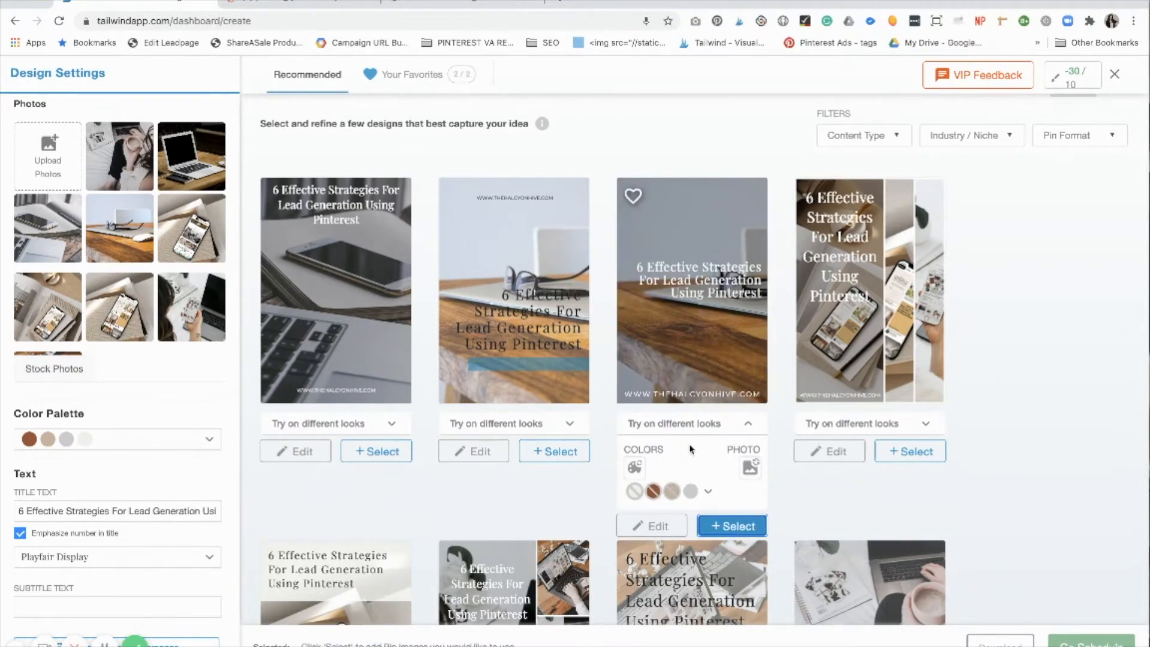
{"action": "left_click", "coordinate": [650, 526]}
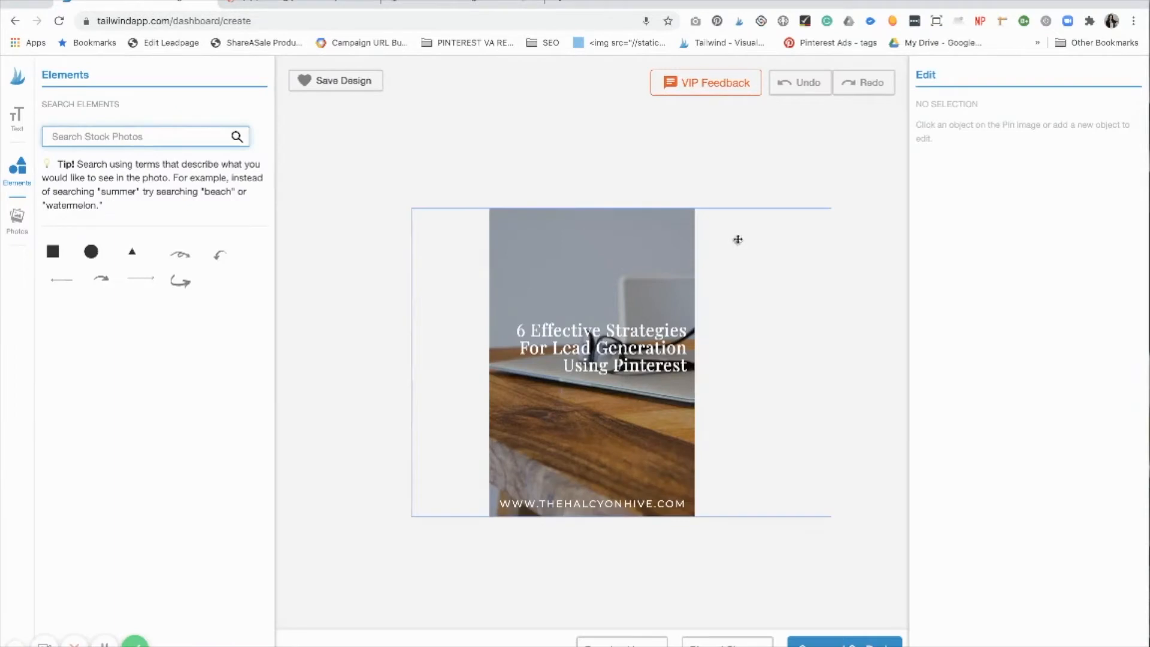
- Move the title to the upper part of the pin, left-align it over four lines and set its line height to 1.20
{"action": "left_click", "coordinate": [620, 348]}
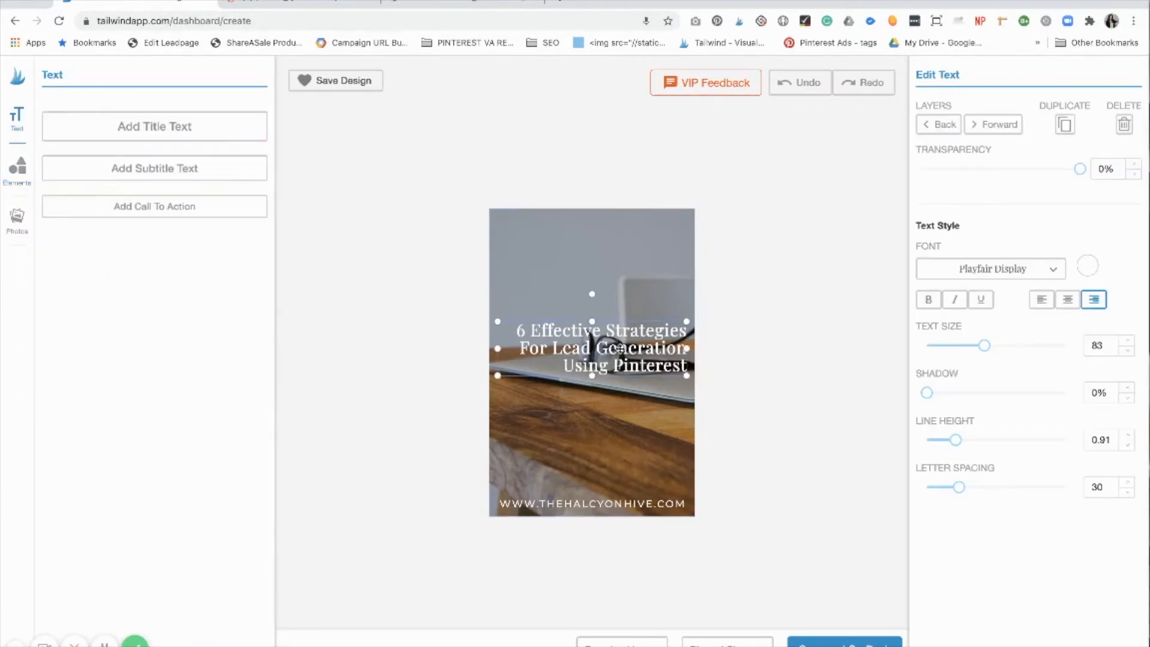
{"action": "left_click_drag", "start_coordinate": [620, 348], "coordinate": [623, 285]}
{"action": "left_click", "coordinate": [1043, 300]}
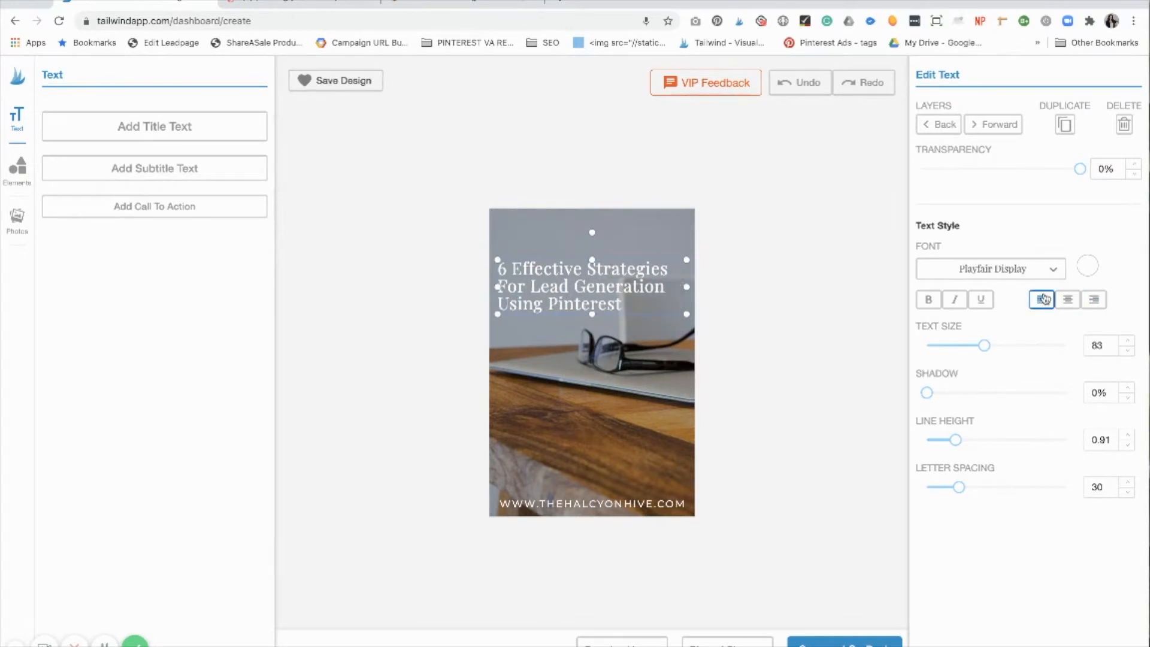
{"action": "left_click_drag", "start_coordinate": [956, 440], "coordinate": [976, 441]}
{"action": "left_click_drag", "start_coordinate": [525, 306], "coordinate": [565, 264]}
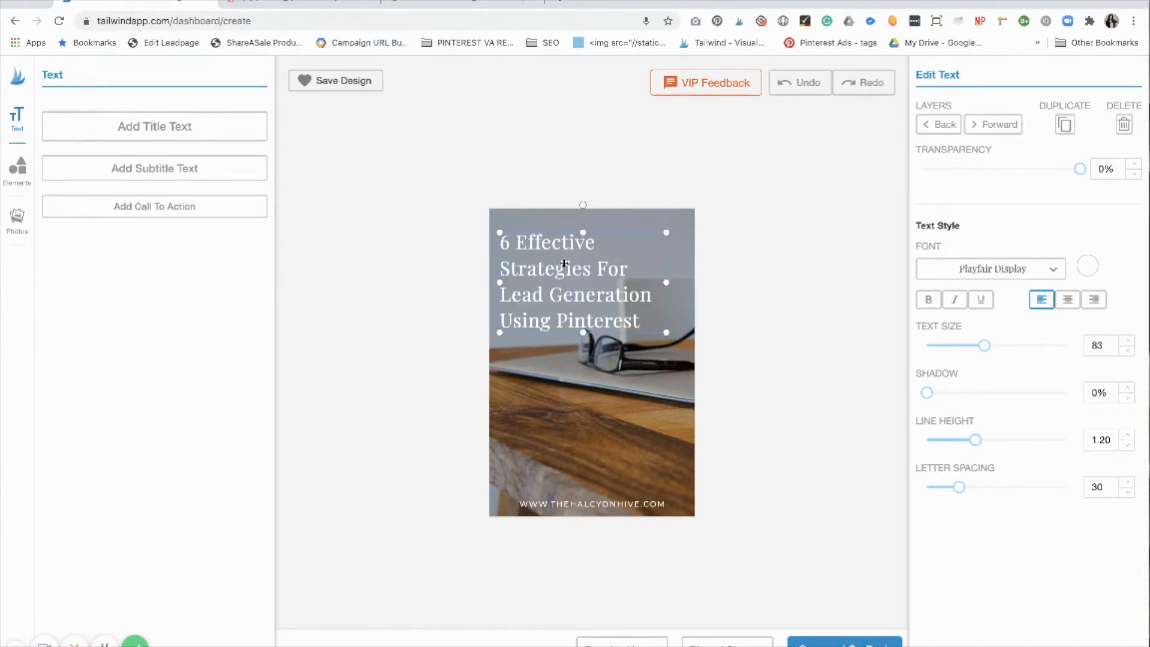
- Try adding a subtitle text to the pin, and delete it again
{"action": "left_click", "coordinate": [174, 181]}
{"action": "left_click", "coordinate": [587, 377]}
{"action": "key", "text": "Delete"}
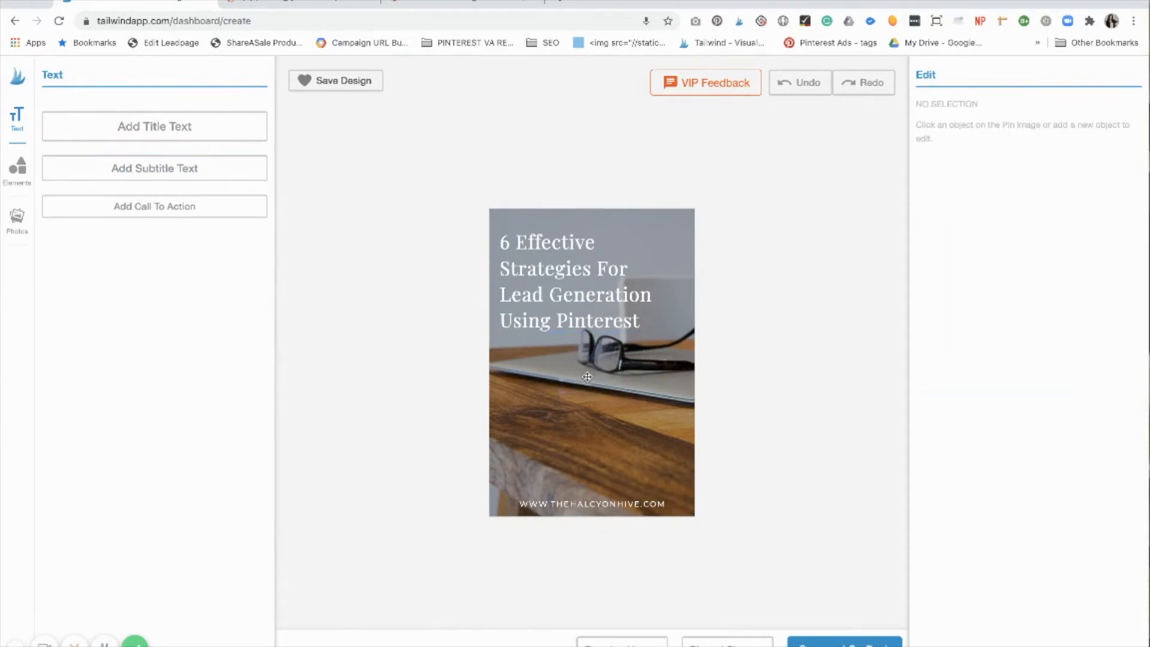
- Try adding a call-to-action text to the pin, look through its available fonts, and remove the text again
{"action": "left_click", "coordinate": [153, 219]}
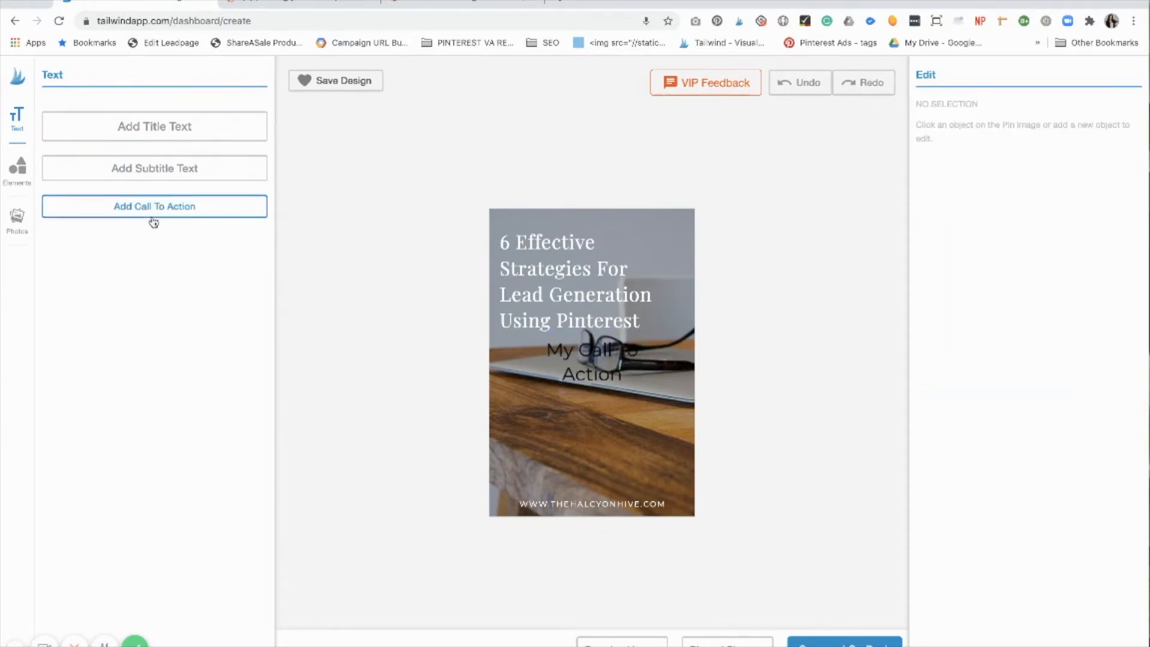
{"action": "left_click", "coordinate": [598, 376]}
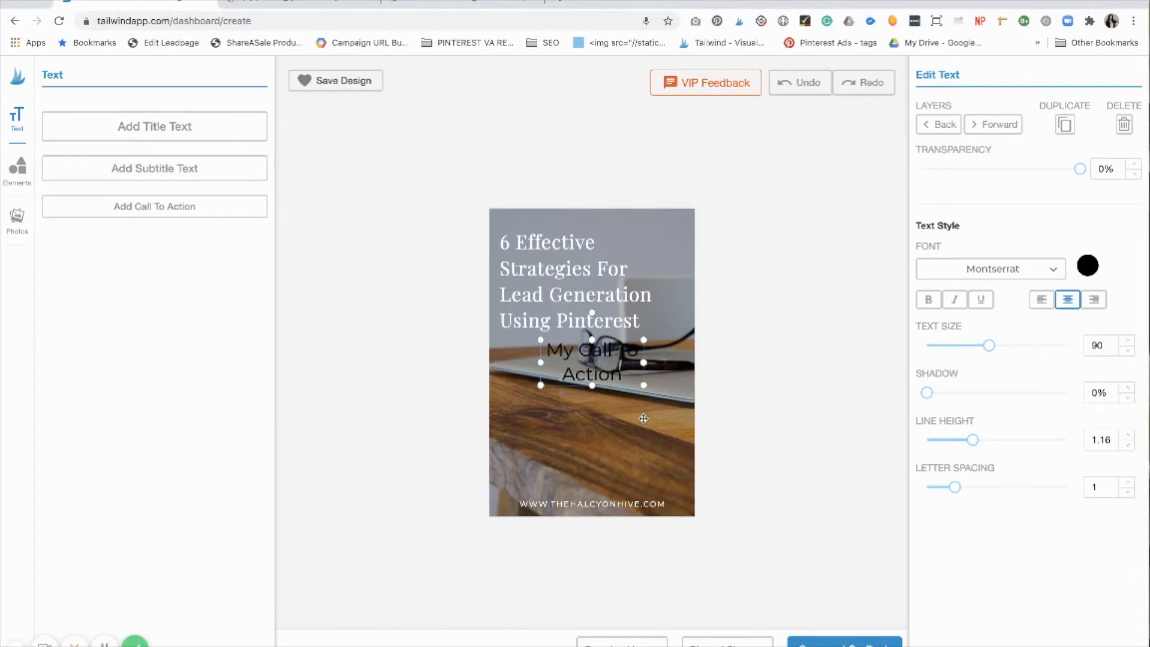
{"action": "left_click", "coordinate": [1060, 275]}
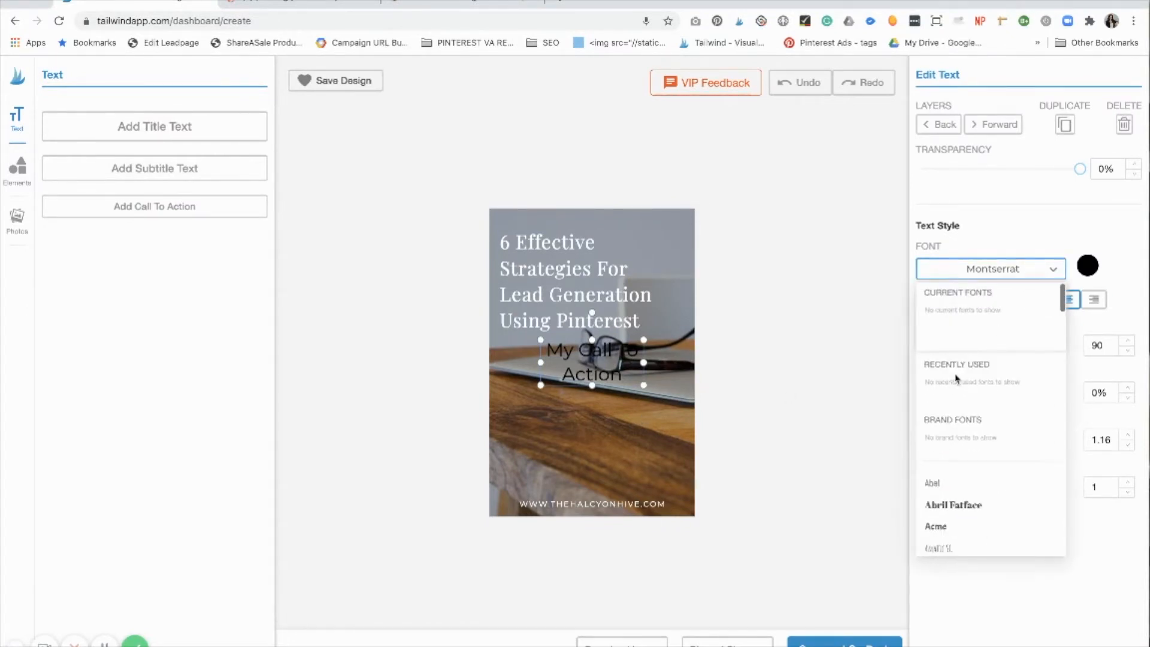
{"action": "left_click", "coordinate": [1021, 215]}
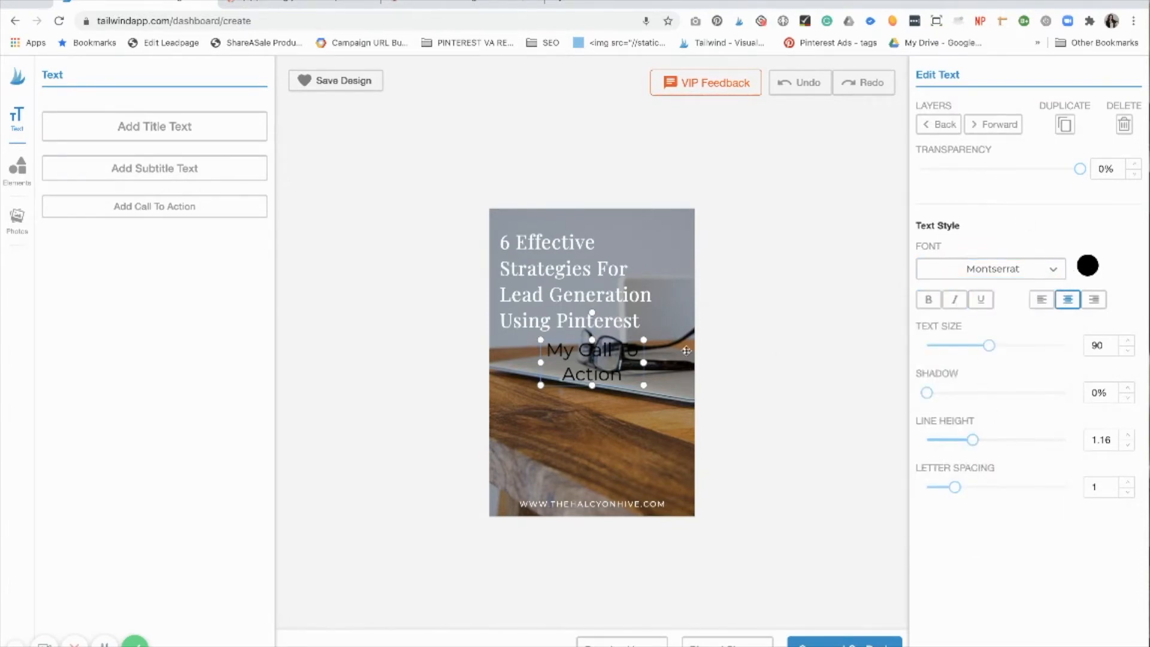
{"action": "left_click", "coordinate": [612, 365]}
- Set the transparency of the gray overlay shape covering the pin to 62%
{"action": "left_click", "coordinate": [625, 431]}
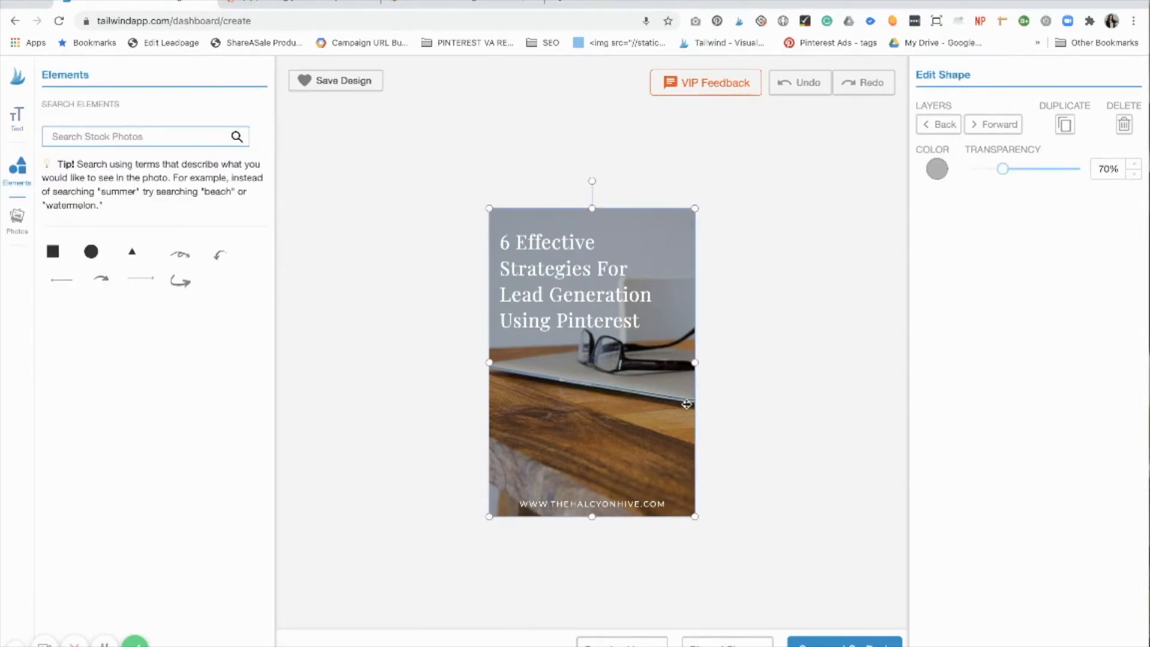
{"action": "mouse_move", "coordinate": [695, 362]}
{"action": "left_mouse_down"}
{"action": "mouse_move", "coordinate": [658, 361]}
{"action": "mouse_move", "coordinate": [711, 360]}
{"action": "mouse_move", "coordinate": [695, 361]}
{"action": "left_mouse_up"}
{"action": "left_click_drag", "start_coordinate": [994, 174], "coordinate": [1013, 173]}
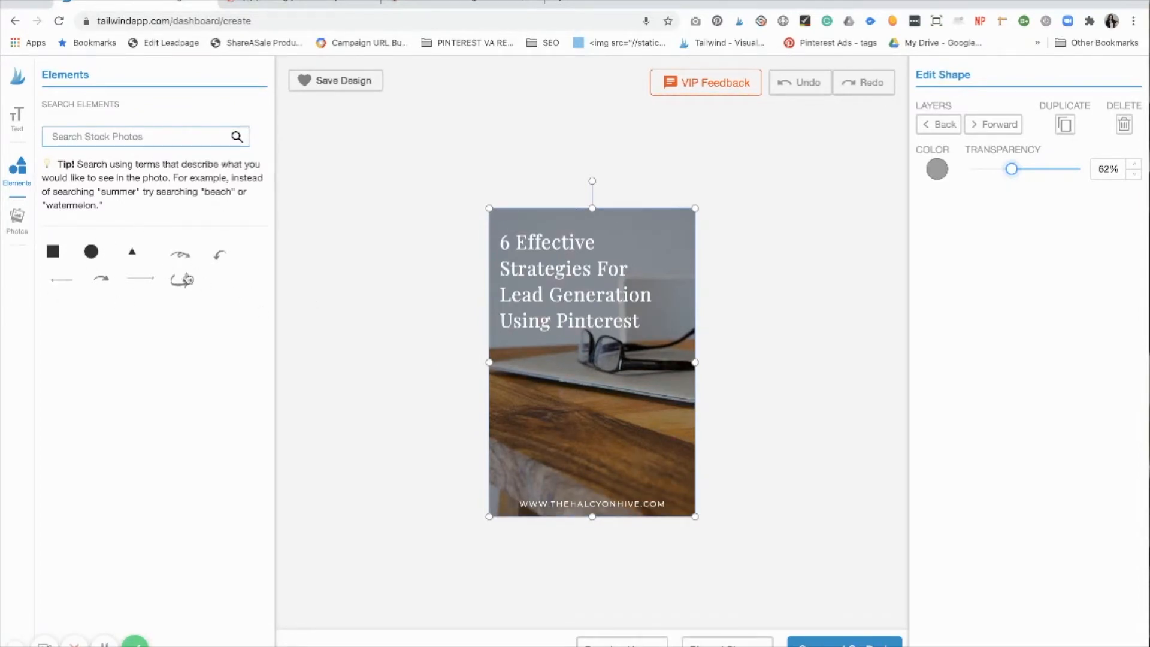
- Try a curved arrow element colored white (#FFFFFF) and shrunk to sit just above the website address, and delete it
{"action": "left_click", "coordinate": [220, 259]}
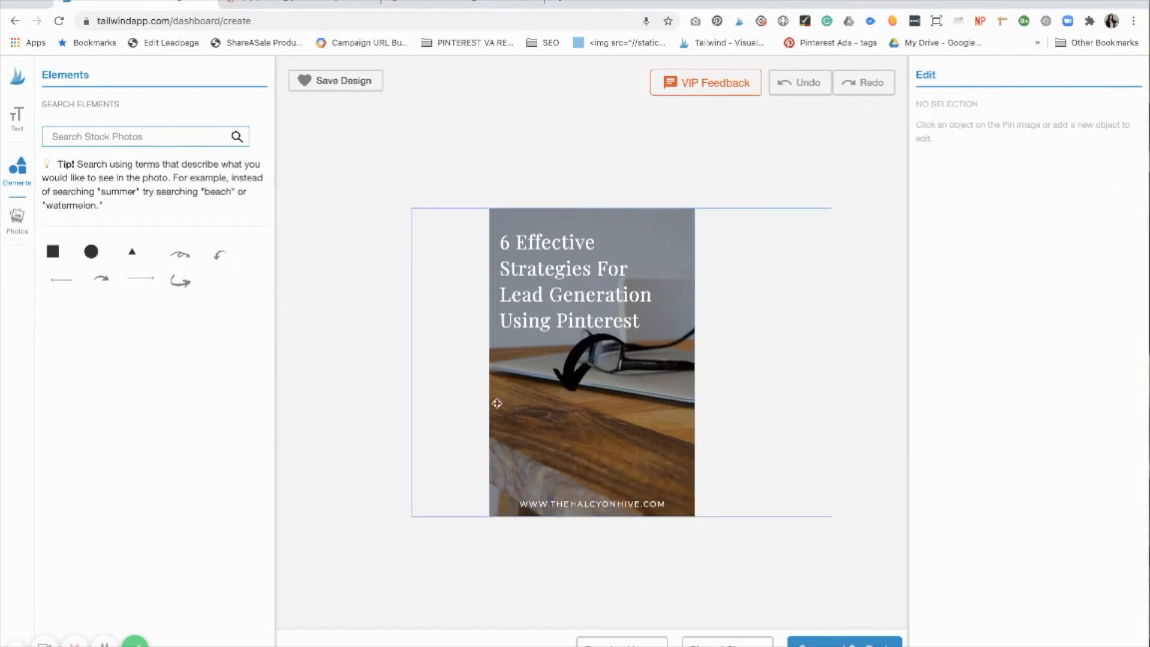
{"action": "left_click_drag", "start_coordinate": [560, 374], "coordinate": [619, 427]}
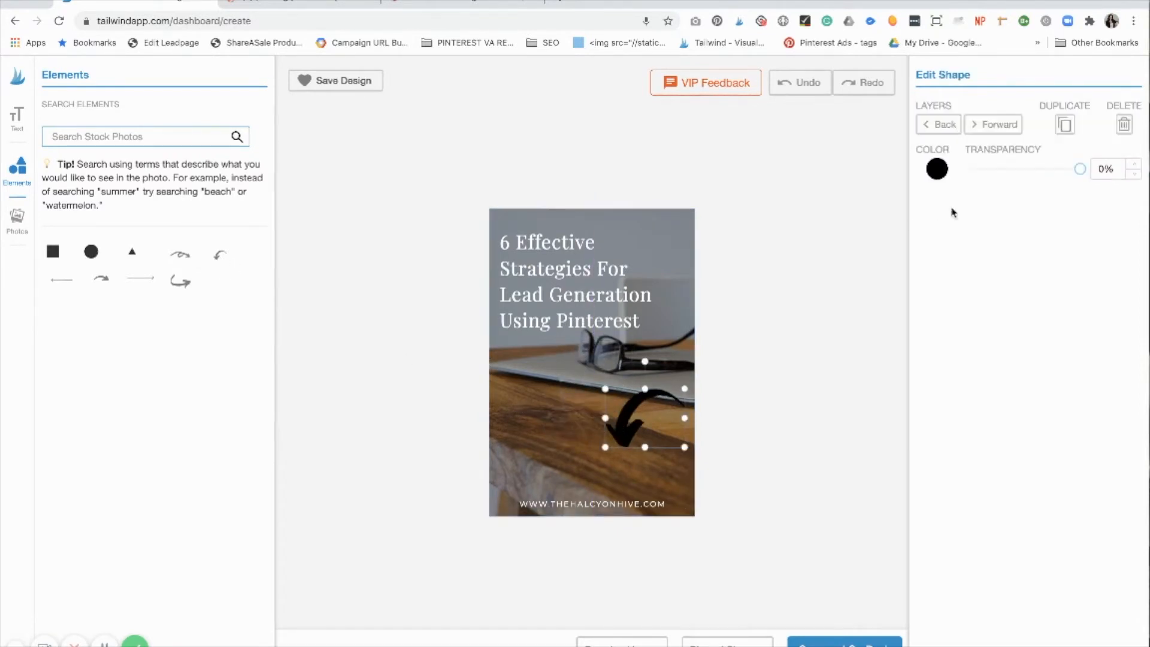
{"action": "left_click", "coordinate": [938, 170]}
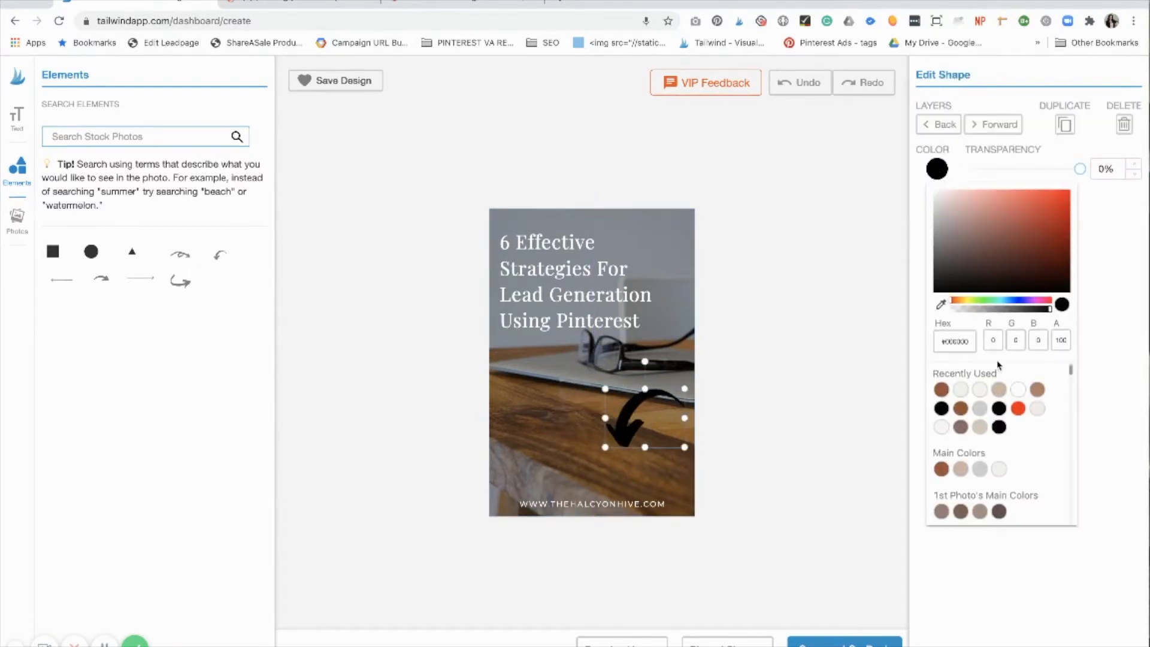
{"action": "left_click", "coordinate": [1019, 389]}
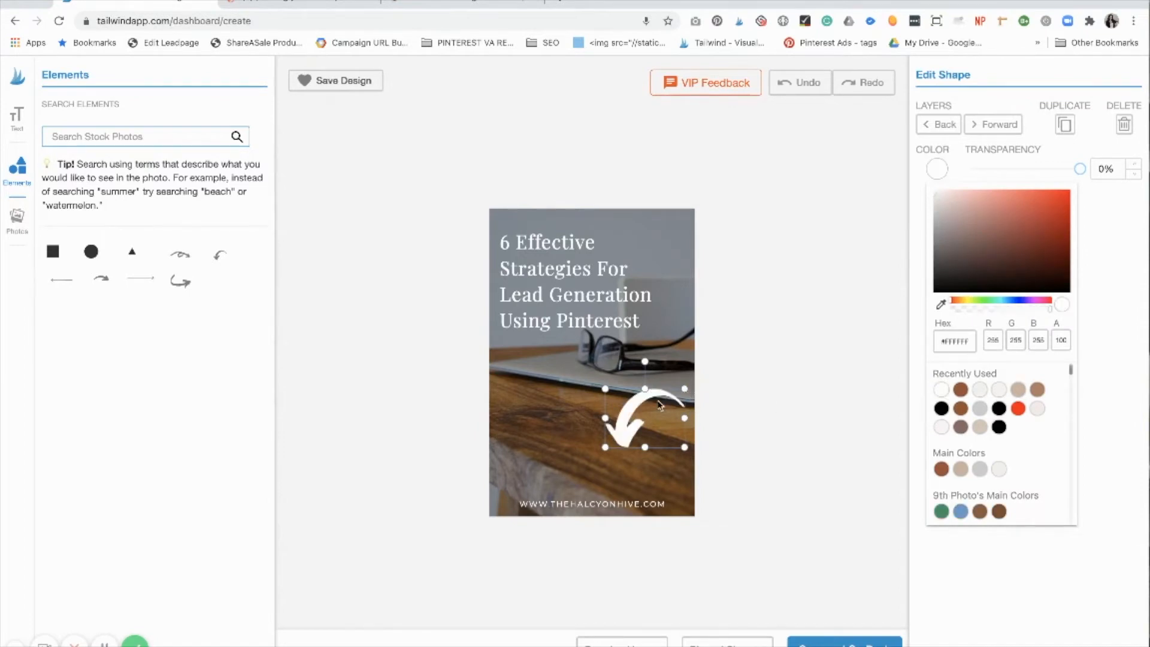
{"action": "left_click", "coordinate": [646, 422]}
{"action": "left_click_drag", "start_coordinate": [685, 388], "coordinate": [593, 477]}
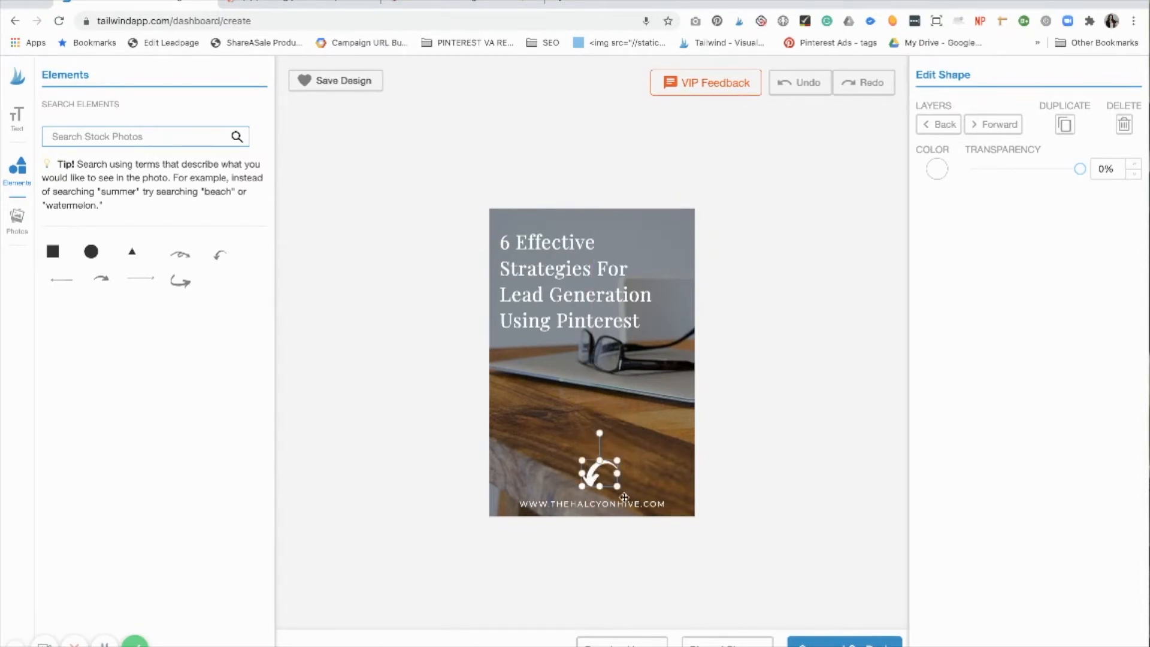
{"action": "key", "text": "Delete"}
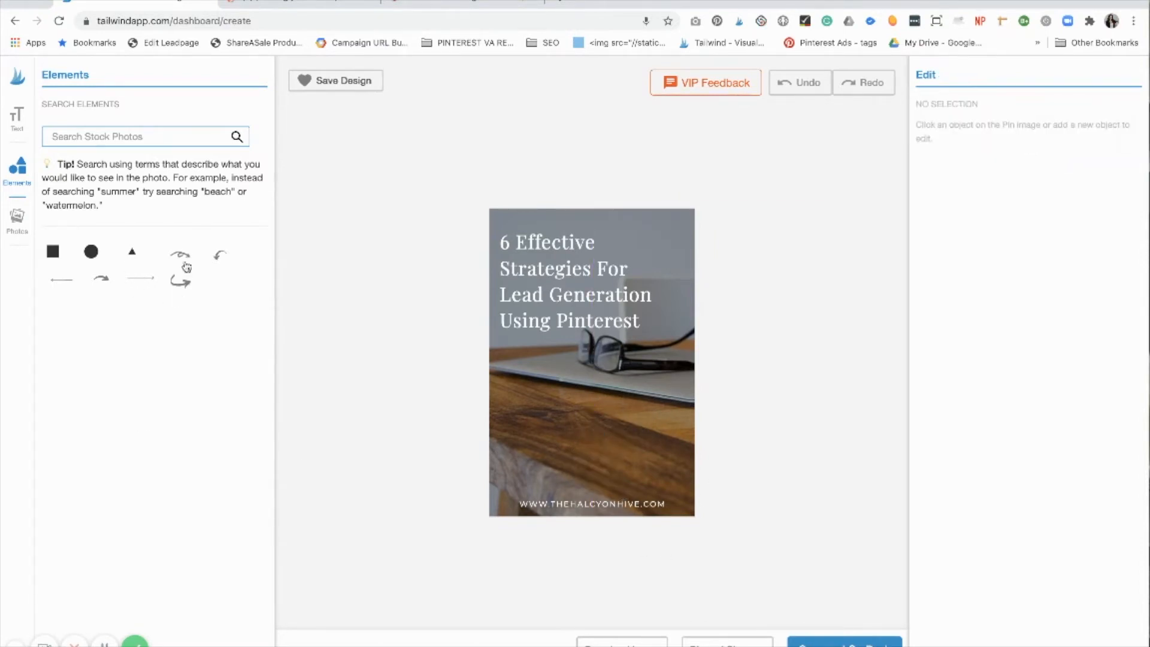
- Try adding a black square element and moving it over the lower part of the photo
{"action": "left_click", "coordinate": [53, 252]}
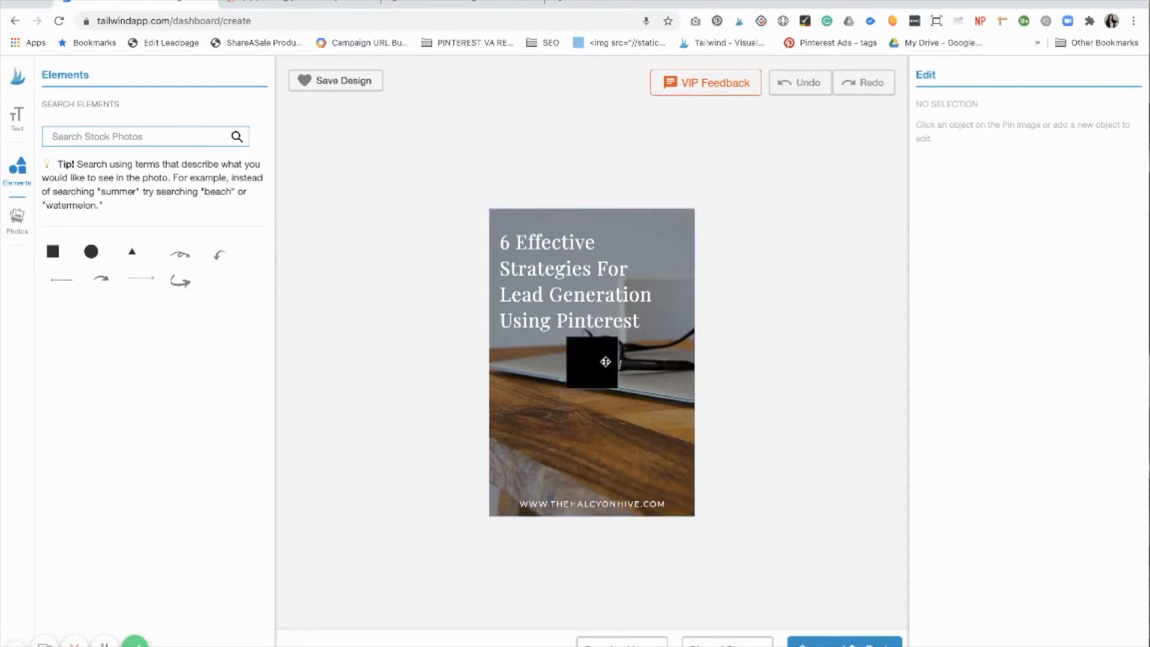
{"action": "left_click_drag", "start_coordinate": [604, 362], "coordinate": [544, 390]}
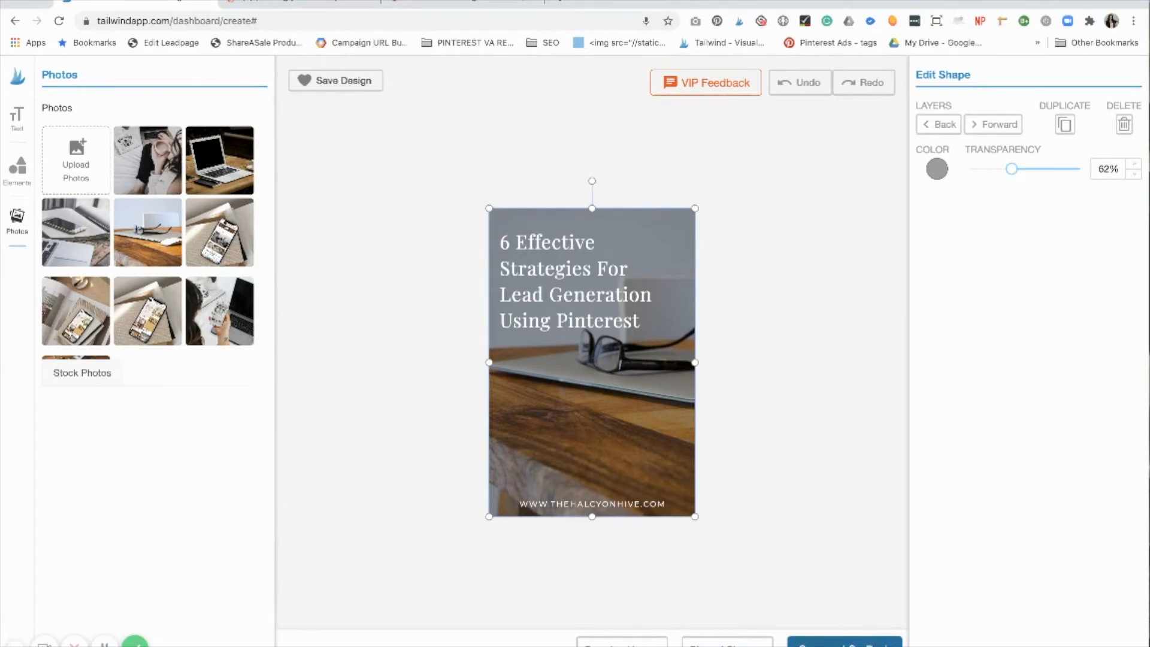
- Finish editing the glasses-and-laptop pin, keep it as a selected design and return to the recommended designs
{"action": "left_click", "coordinate": [845, 643]}
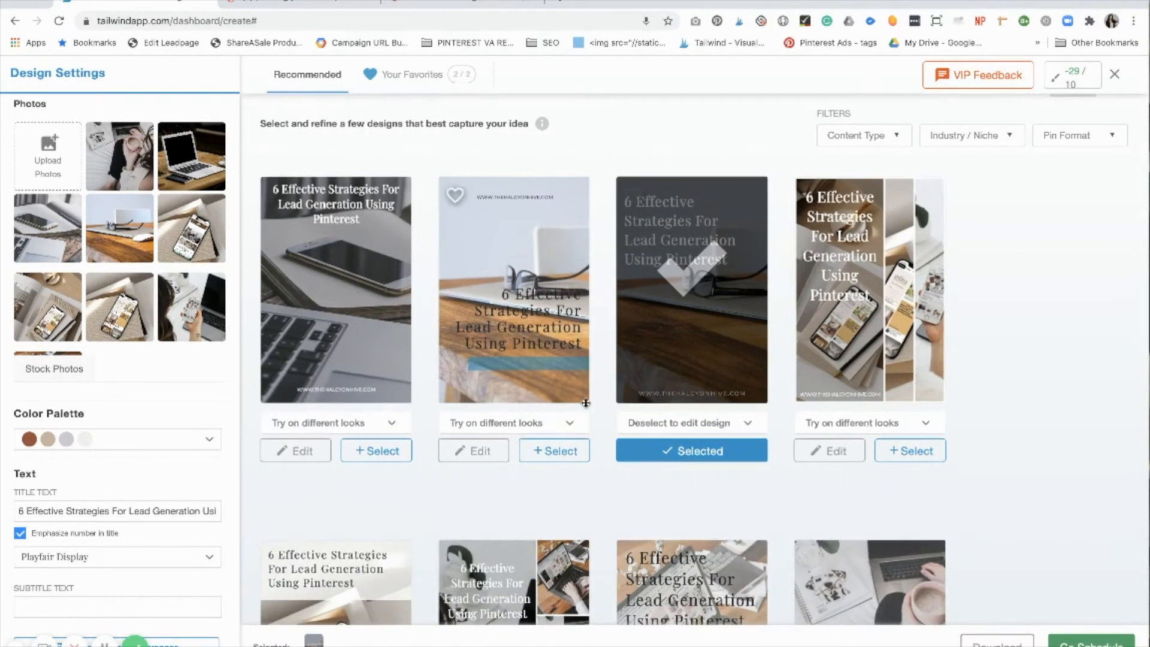
- Filter the recommended designs by the Blog post content type and browse the filtered layouts
{"action": "scroll", "coordinate": [586, 404], "scroll_direction": "down", "scroll_amount": 1}
{"action": "left_click", "coordinate": [896, 136]}
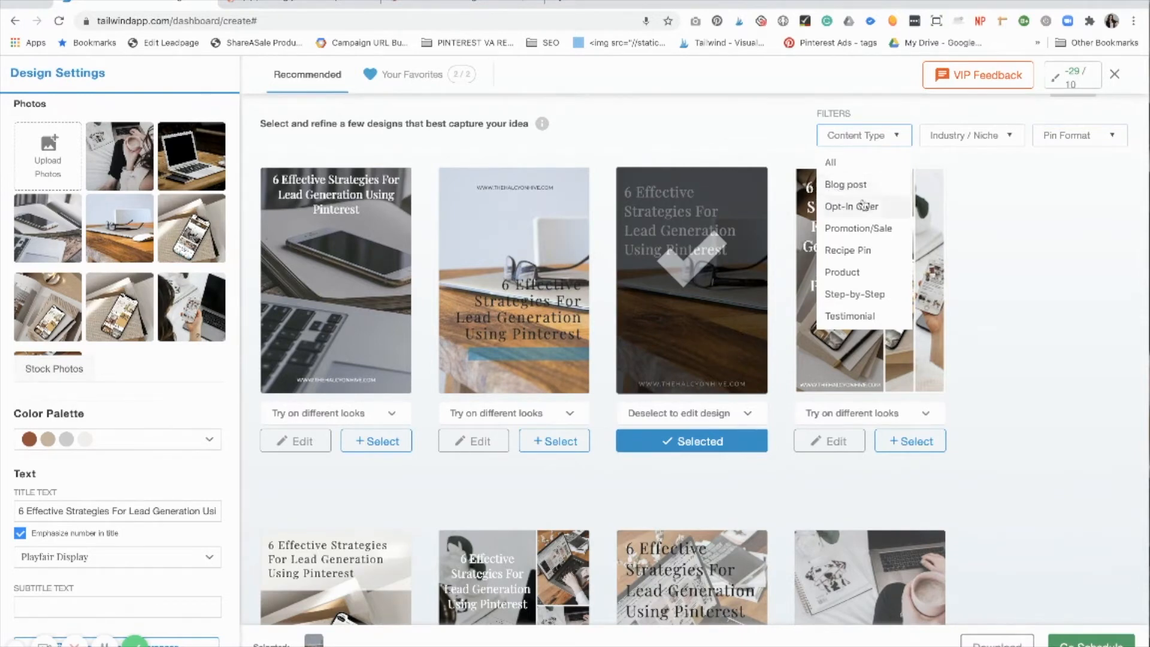
{"action": "left_click", "coordinate": [848, 184]}
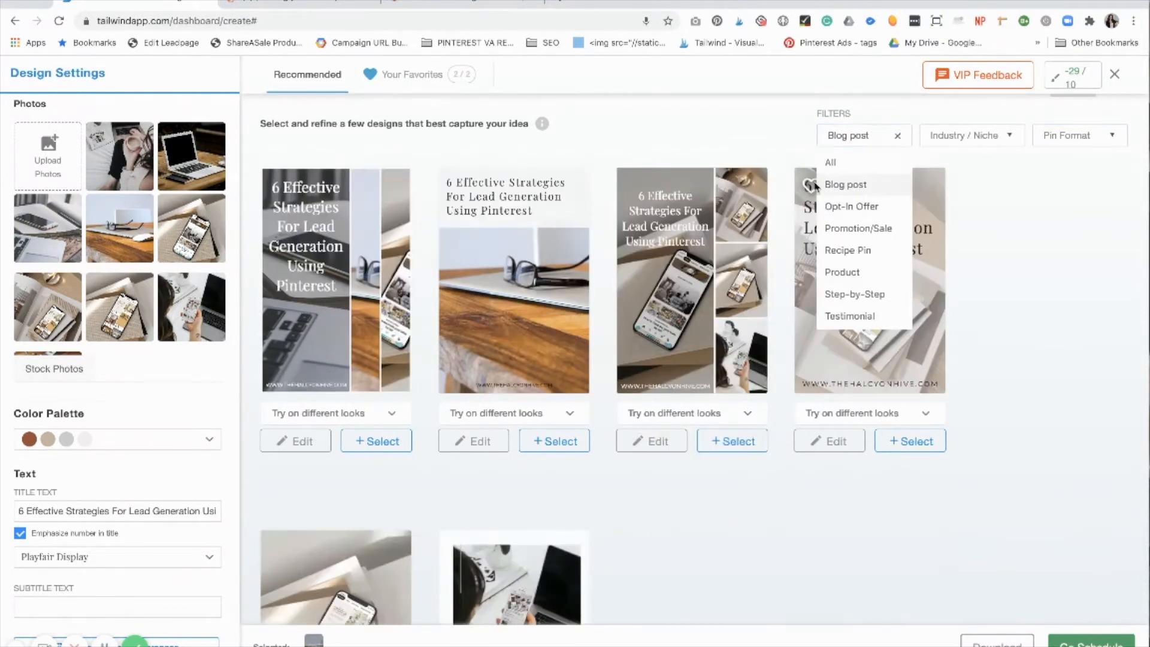
{"action": "scroll", "coordinate": [493, 281], "scroll_direction": "down", "scroll_amount": 5}
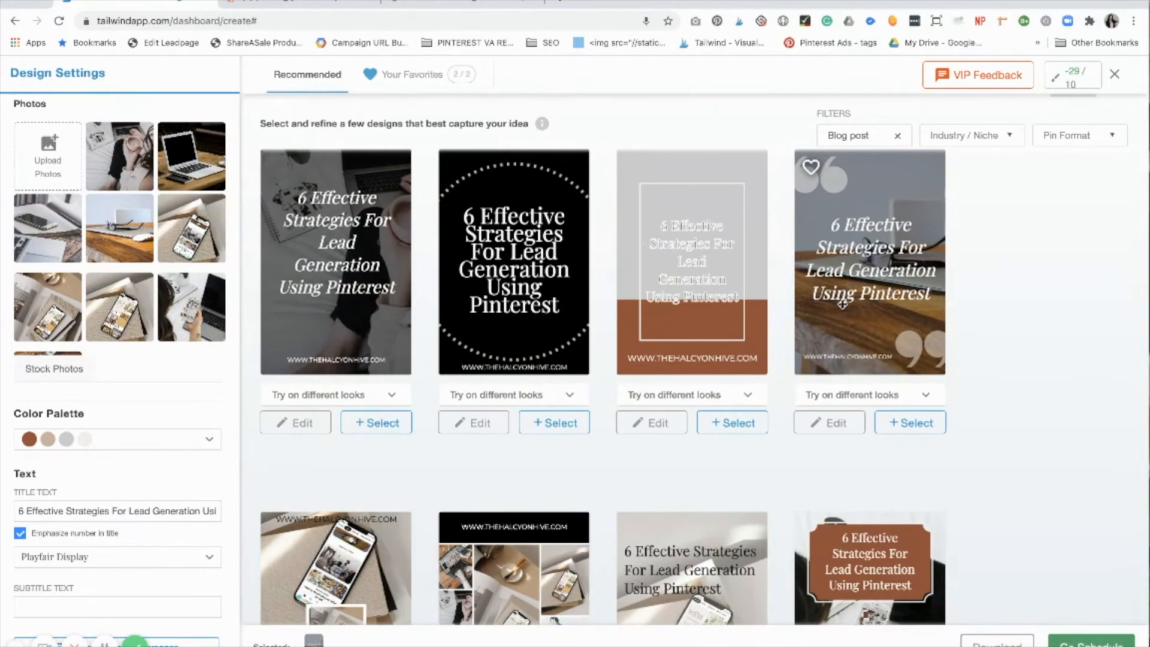
{"action": "scroll", "coordinate": [843, 309], "scroll_direction": "down", "scroll_amount": 4}
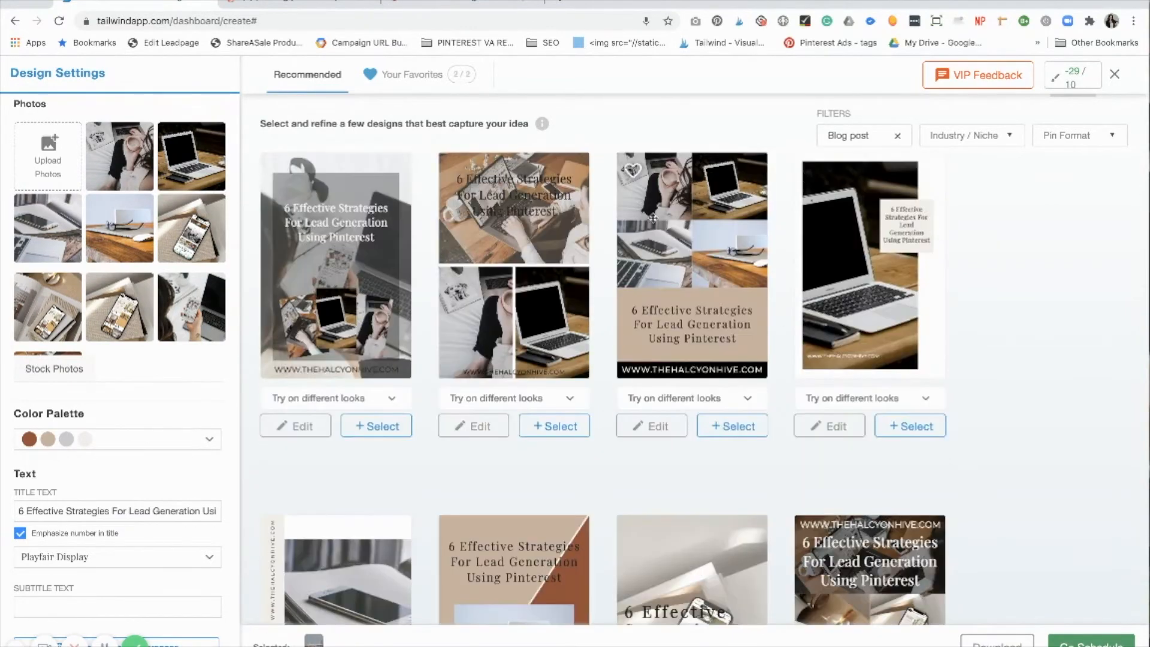
{"action": "scroll", "coordinate": [653, 218], "scroll_direction": "down", "scroll_amount": 4}
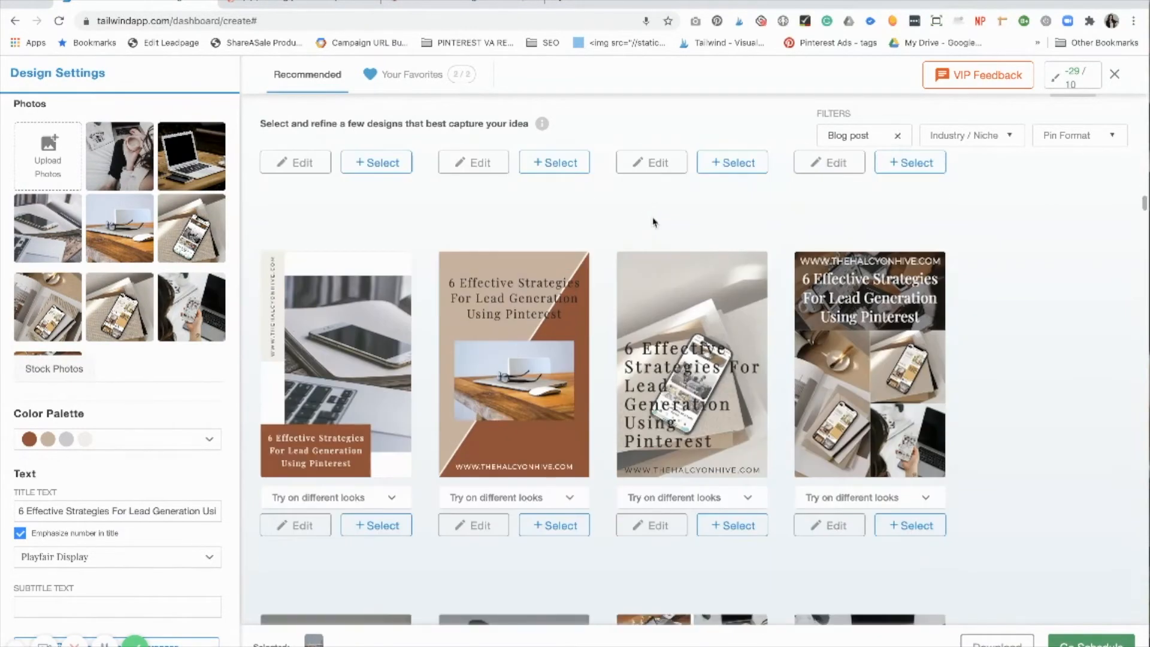
{"action": "scroll", "coordinate": [653, 223], "scroll_direction": "down", "scroll_amount": 5}
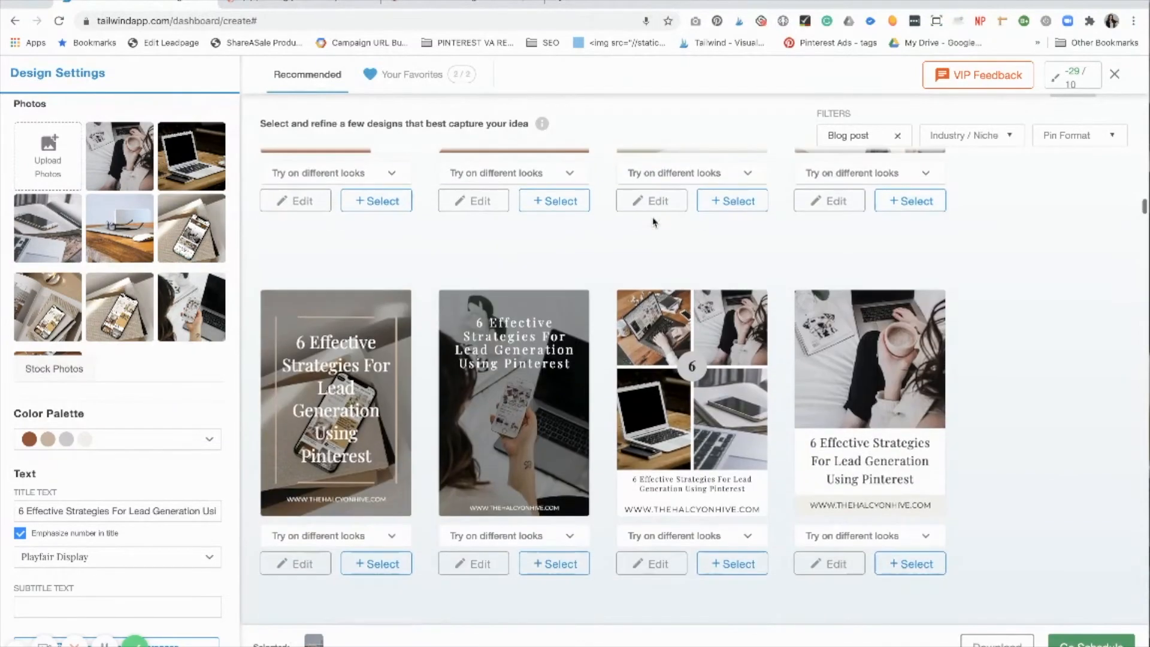
{"action": "scroll", "coordinate": [653, 222], "scroll_direction": "down", "scroll_amount": 3}
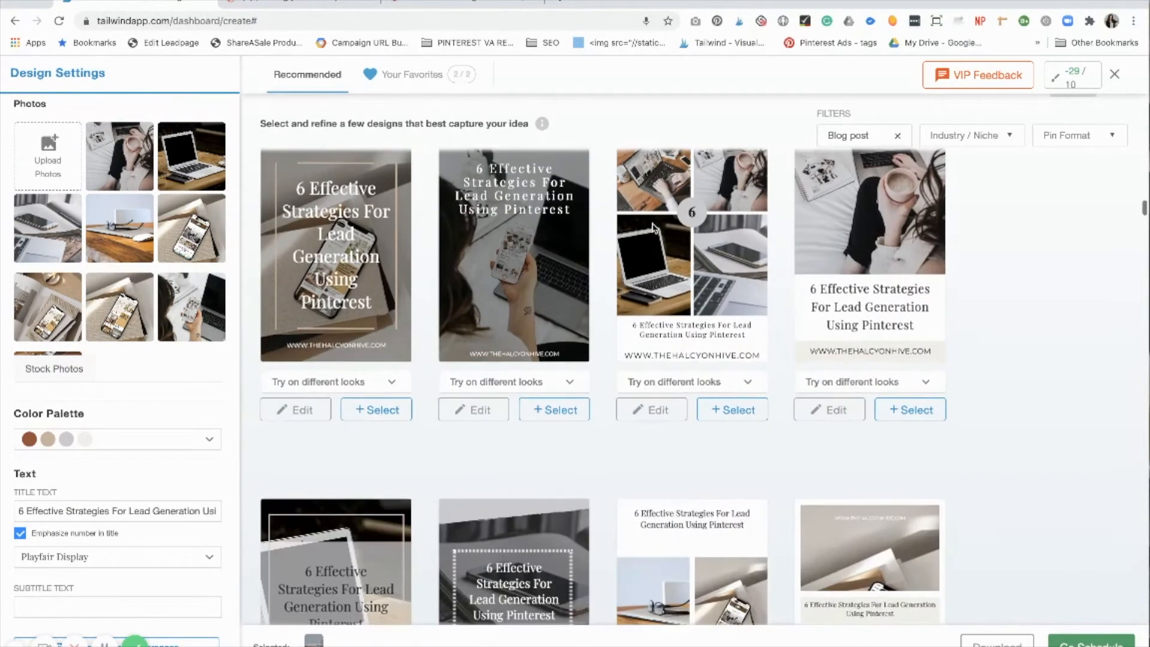
- Change the title text to "6 List Building Strategies Using Pinterest" and send the selected designs to scheduling
{"action": "scroll", "coordinate": [653, 227], "scroll_direction": "down", "scroll_amount": 4}
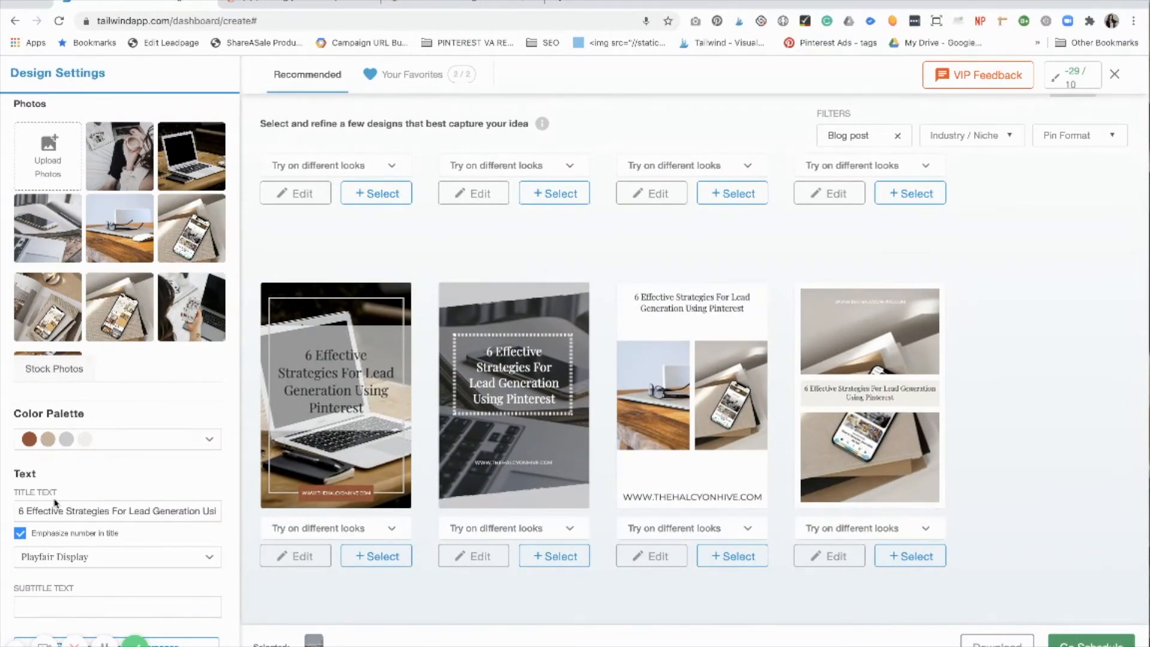
{"action": "left_click_drag", "start_coordinate": [13, 515], "coordinate": [220, 515]}
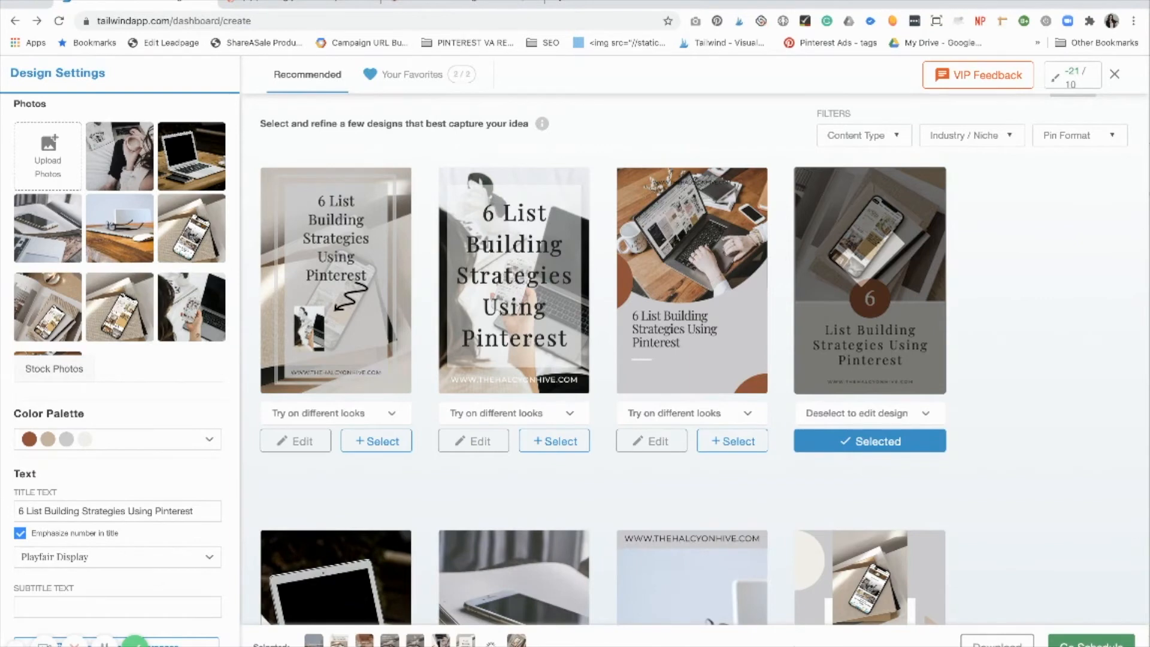
{"action": "left_click", "coordinate": [1092, 643]}
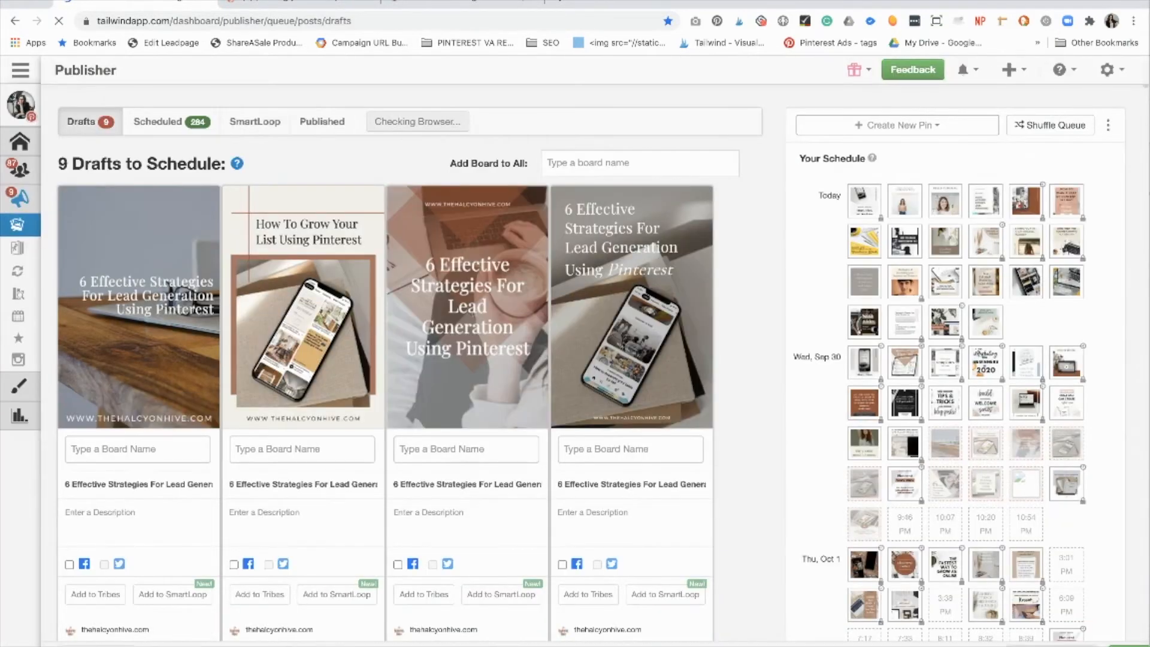
- Look through the draft pins, examining their board, title, description and source URL fields
{"action": "scroll", "coordinate": [253, 362], "scroll_direction": "down", "scroll_amount": 5}
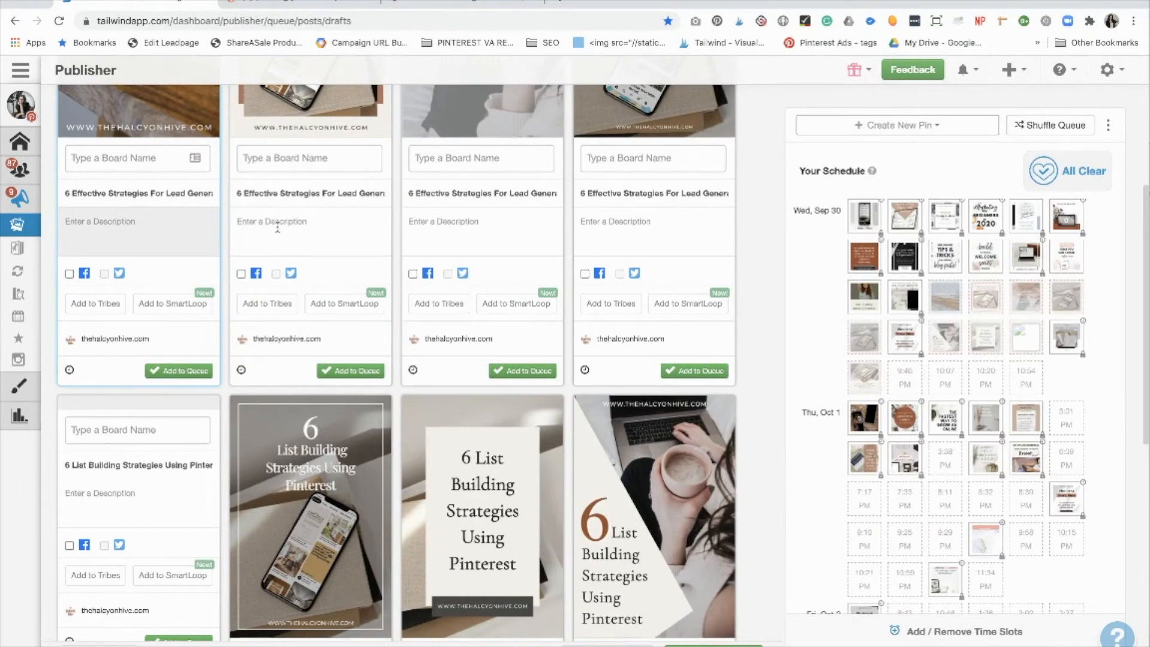
{"action": "left_click", "coordinate": [300, 339]}
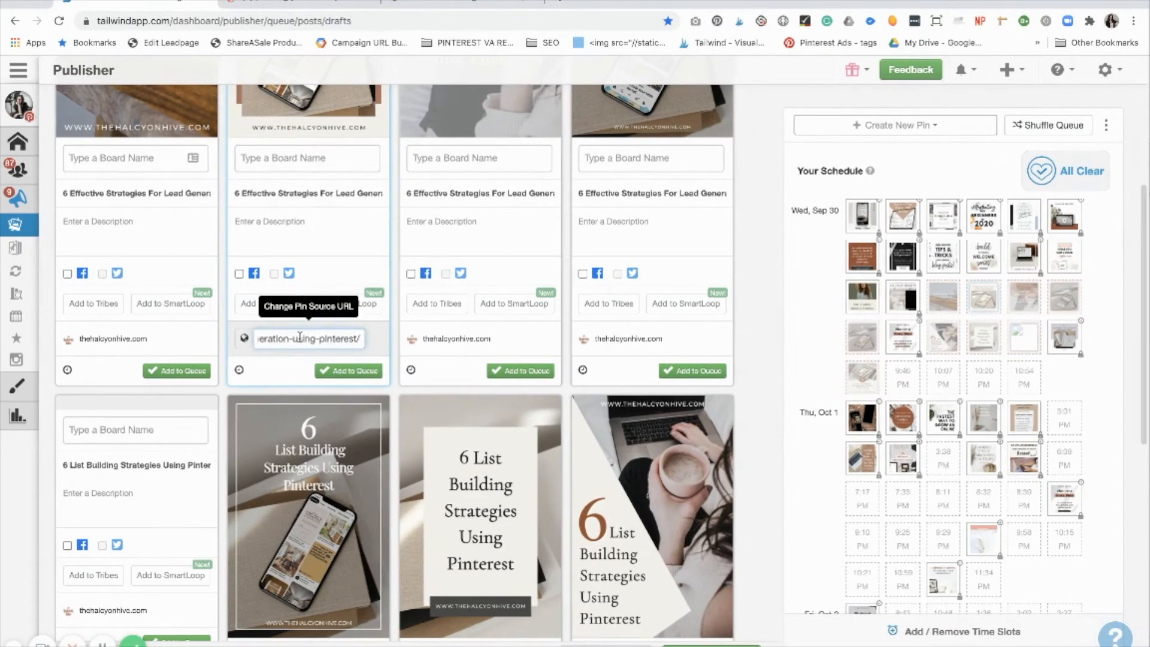
{"action": "left_click", "coordinate": [311, 192]}
{"action": "scroll", "coordinate": [391, 201], "scroll_direction": "down", "scroll_amount": 3}
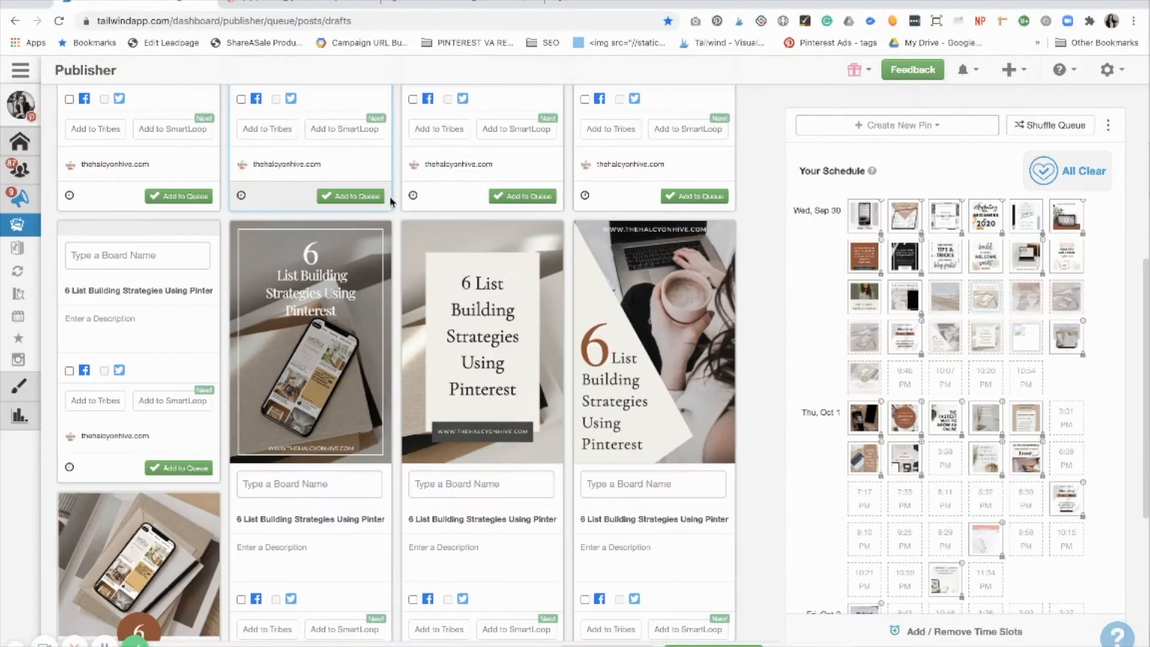
{"action": "scroll", "coordinate": [260, 341], "scroll_direction": "up", "scroll_amount": 5}
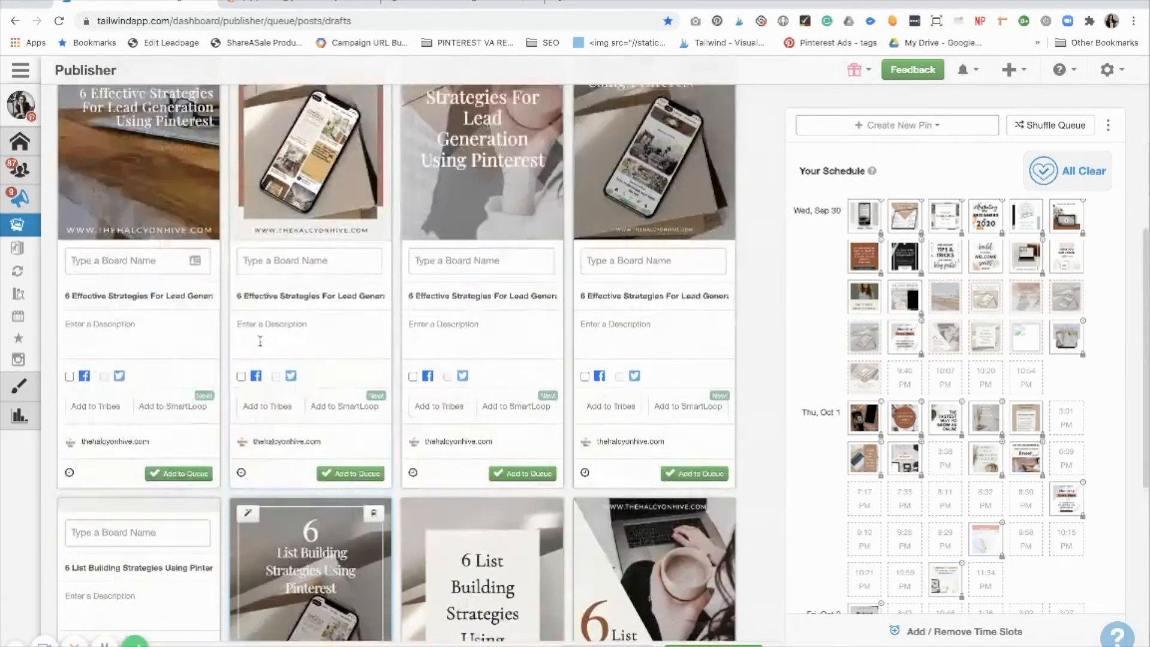
{"action": "scroll", "coordinate": [260, 341], "scroll_direction": "up", "scroll_amount": 3}
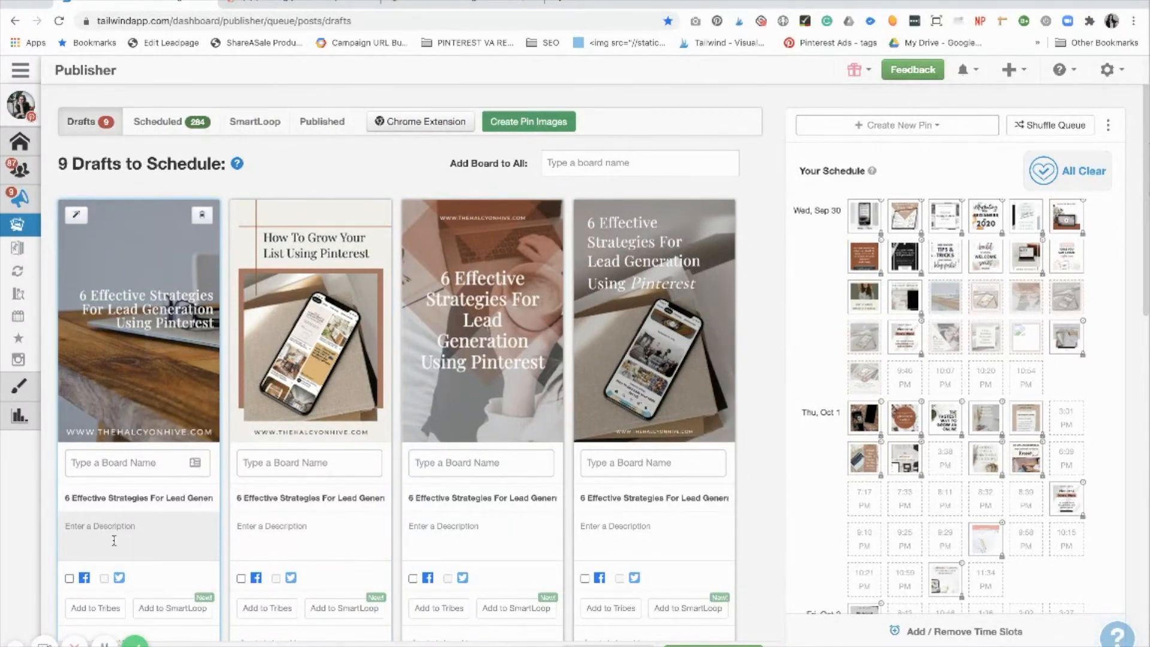
{"action": "scroll", "coordinate": [411, 499], "scroll_direction": "down", "scroll_amount": 2}
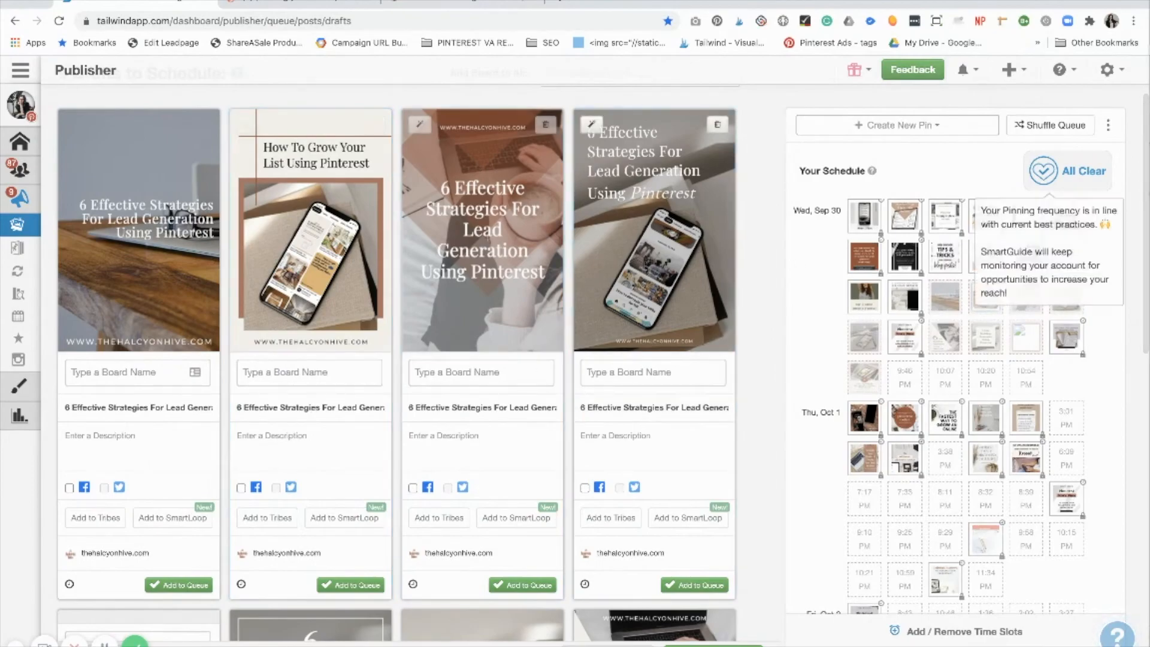
- Copy the pin description starting "Attract new leads with Pinterest using these 6 tips" from the Google Sheets spreadsheet and return to Tailwind
{"action": "key", "text": "ctrl+Up"}
{"action": "left_click", "coordinate": [435, 246]}
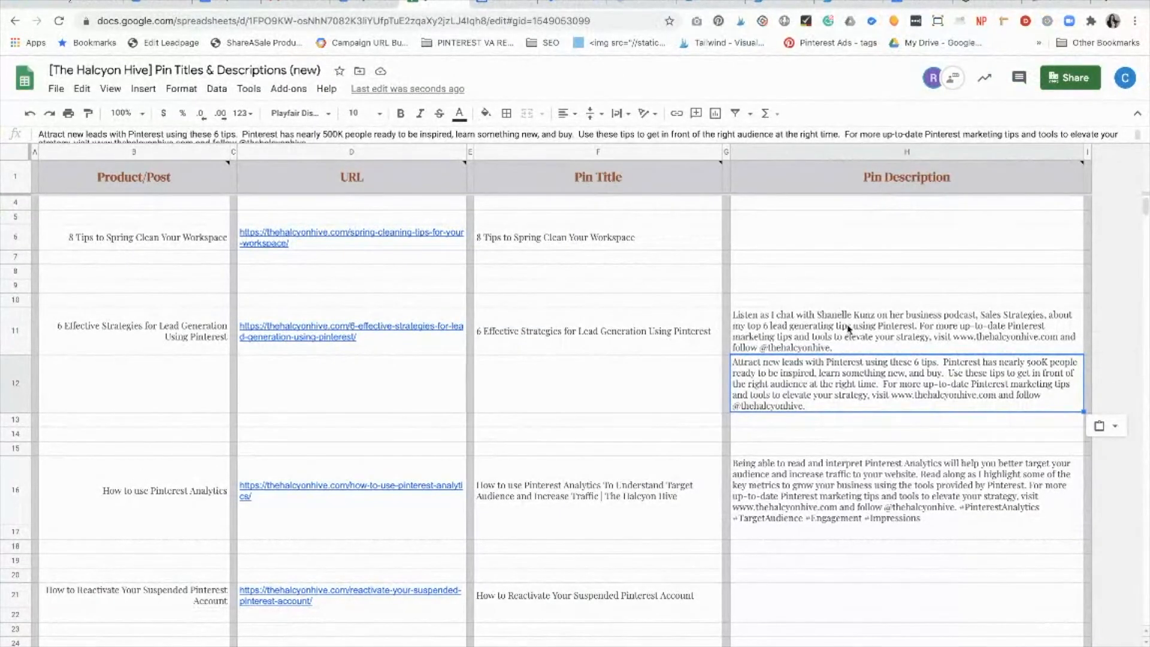
{"action": "key", "text": "ctrl+Up"}
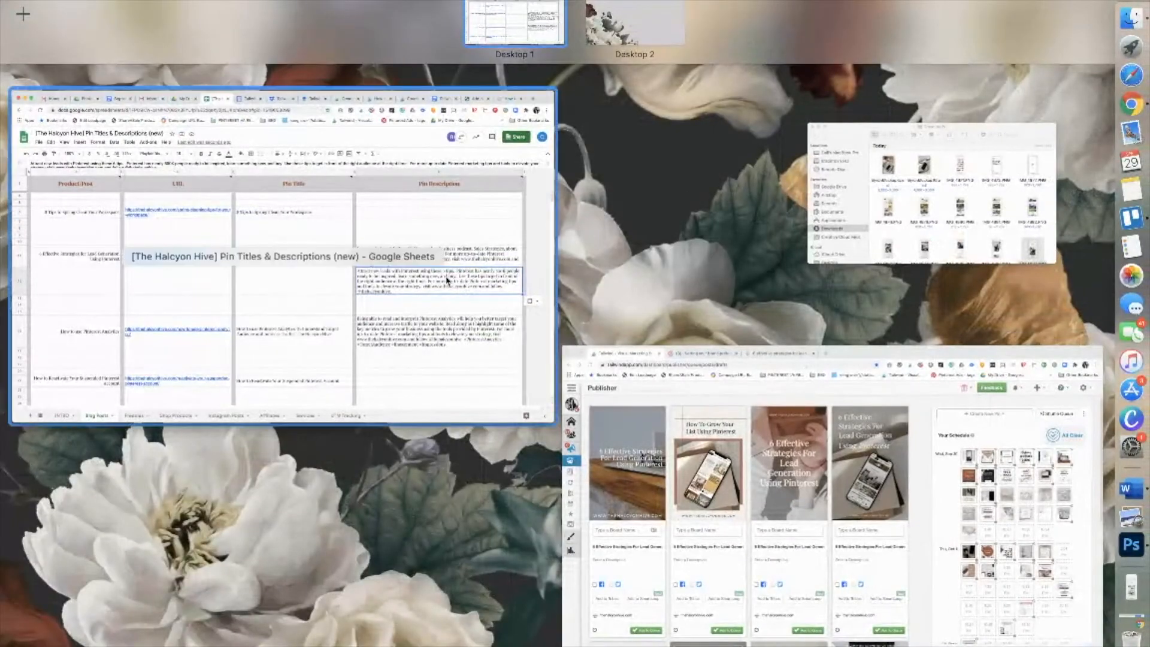
{"action": "left_click", "coordinate": [447, 299]}
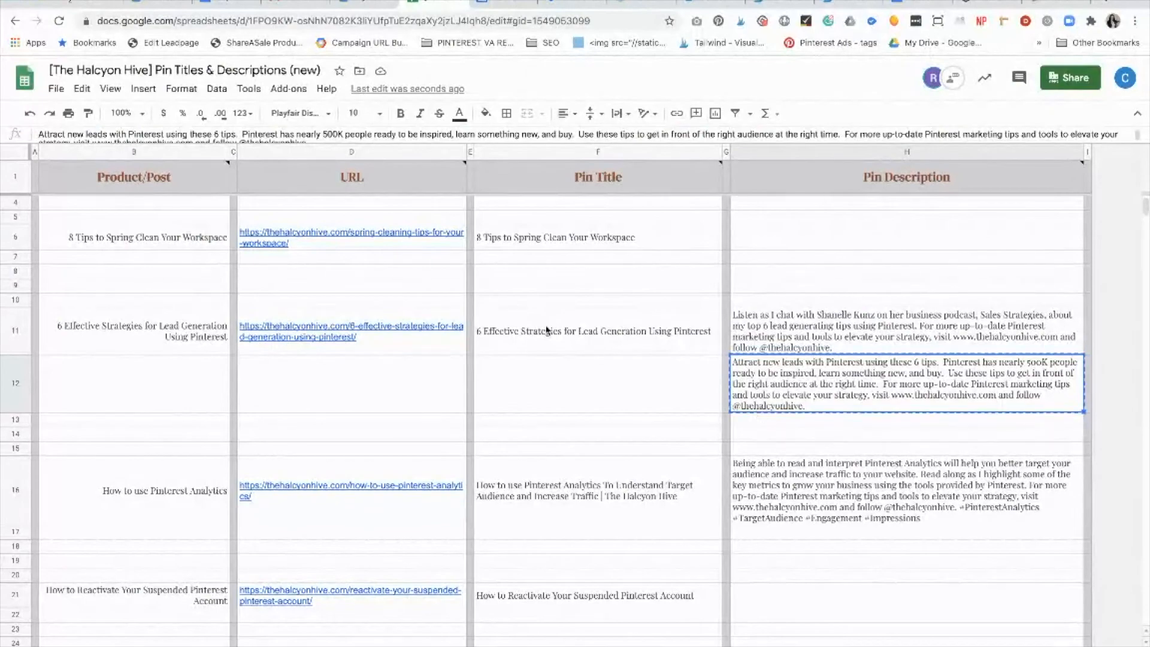
{"action": "key", "text": "ctrl+Up"}
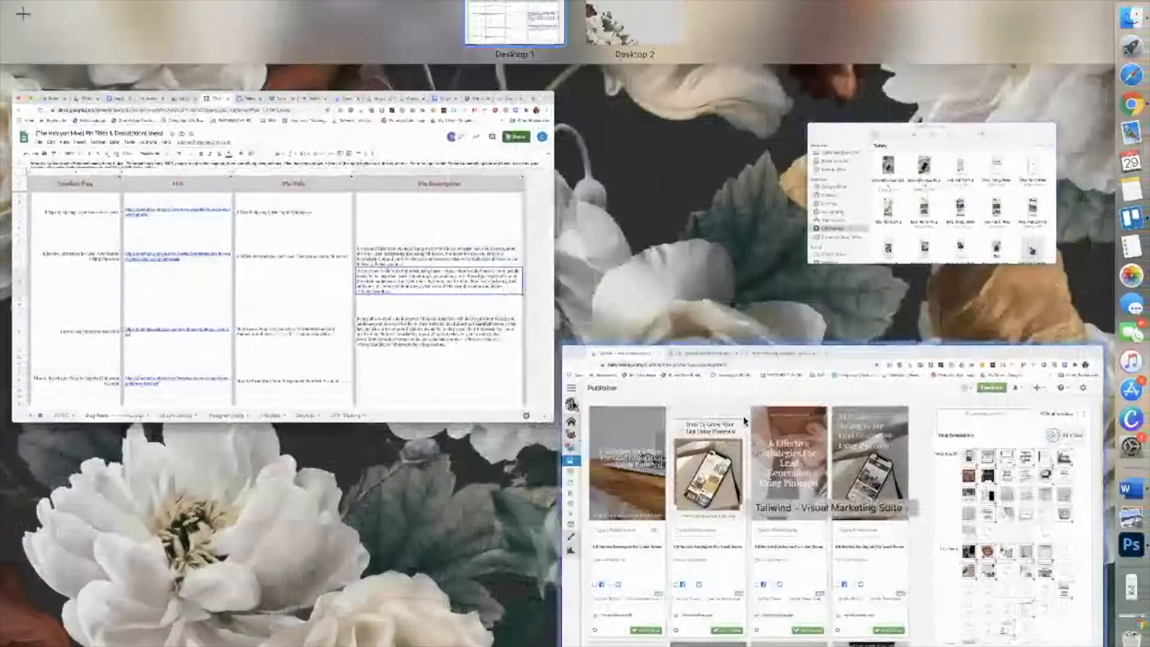
{"action": "left_click", "coordinate": [758, 413]}
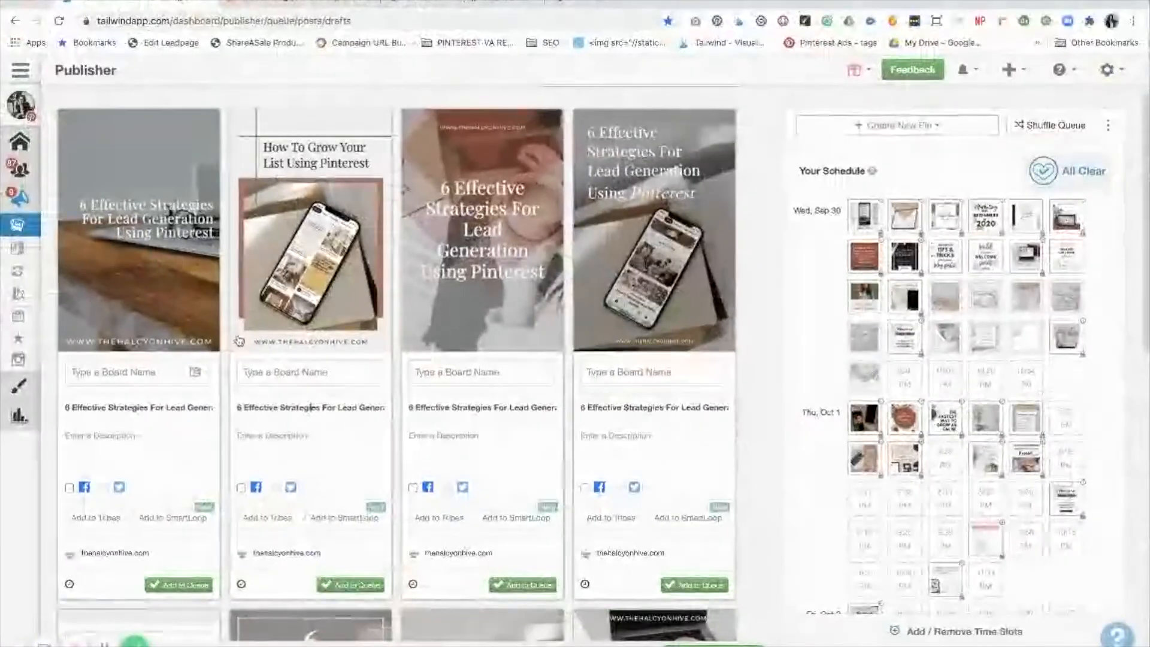
- Paste the "Attract new leads with Pinterest using these 6 tips" description into the first and third drafts
{"action": "left_click", "coordinate": [144, 447]}
{"action": "type", "text": "Attract new leads with Pinterest using these 6 tips. Pinterest has nearly 500K people ready to be inspired, learn something new, and buy. Use these tips to get in front of the right audience at the right time. For more up-to-date Pinterest marketing tips and tools to elevate your strategy, visit www.thehalcyonhive.com and follow @thehalcyonhive."}
{"action": "left_click", "coordinate": [442, 442]}
{"action": "type", "text": "Attract new leads with Pinterest using these 6 tips. Pinterest has nearly 500K people ready to be inspired, learn something new, and buy. Use these tips to get in front of the right audience at the right time. For more up-to-date Pinterest marketing tips and tools to elevate your strategy, visit www.thehalcyonhive.com and follow @thehalcyonhive."}
- Paste the same "Attract new leads" description into the "6 List Building Strategies" drafts showing the framed phone and the coffee cup
{"action": "scroll", "coordinate": [599, 474], "scroll_direction": "down", "scroll_amount": 1}
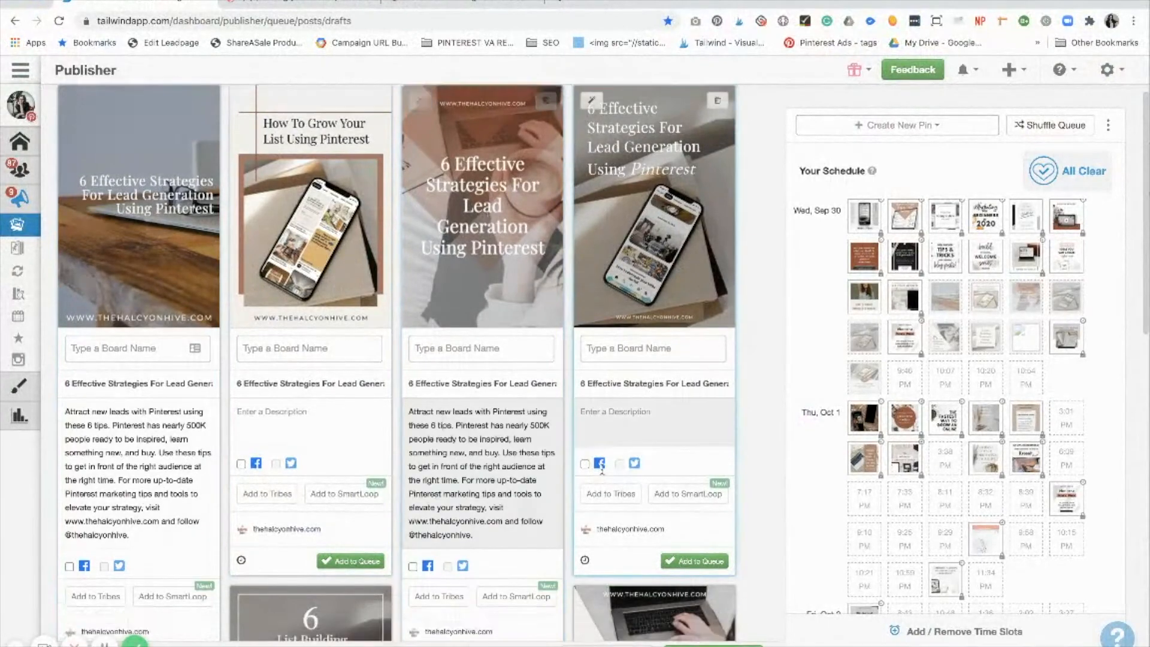
{"action": "scroll", "coordinate": [601, 470], "scroll_direction": "down", "scroll_amount": 7}
{"action": "left_click", "coordinate": [322, 514]}
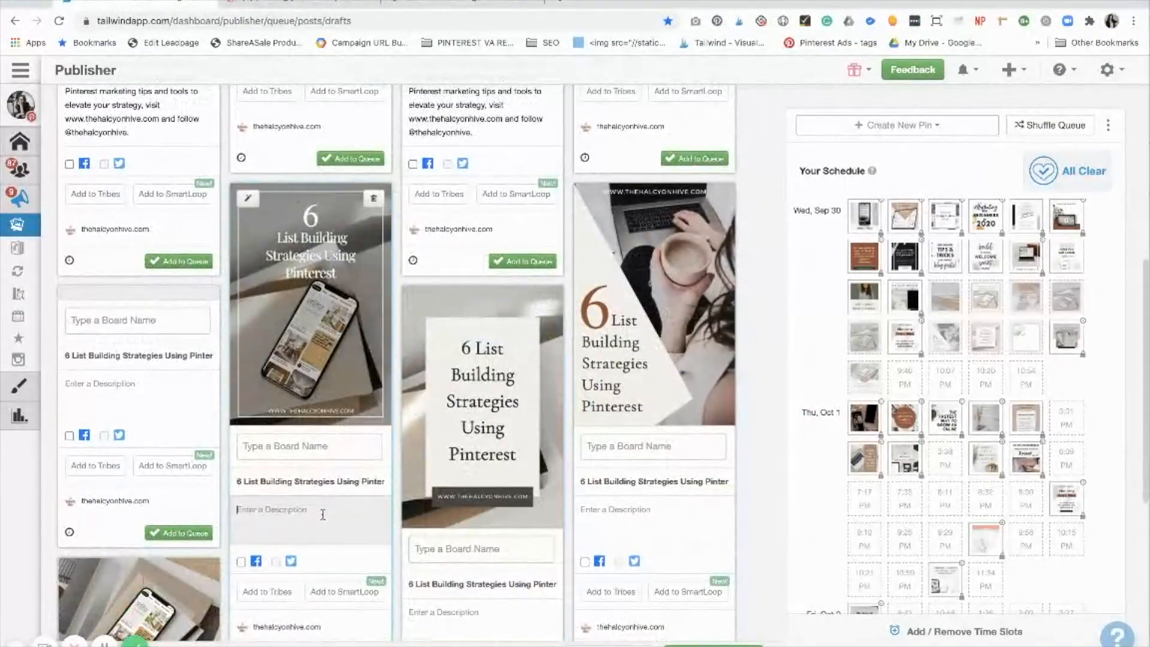
{"action": "type", "text": "Attract new leads with Pinterest using these 6 tips. Pinterest has nearly 500K people ready to be inspired, learn something new, and buy. Use these tips to get in front of the right audience at the right time. For more up-to-date Pinterest marketing tips and tools to elevate your strategy, visit www.thehalcyonhive.com and follow @thehalcyonhive."}
{"action": "left_click", "coordinate": [634, 514]}
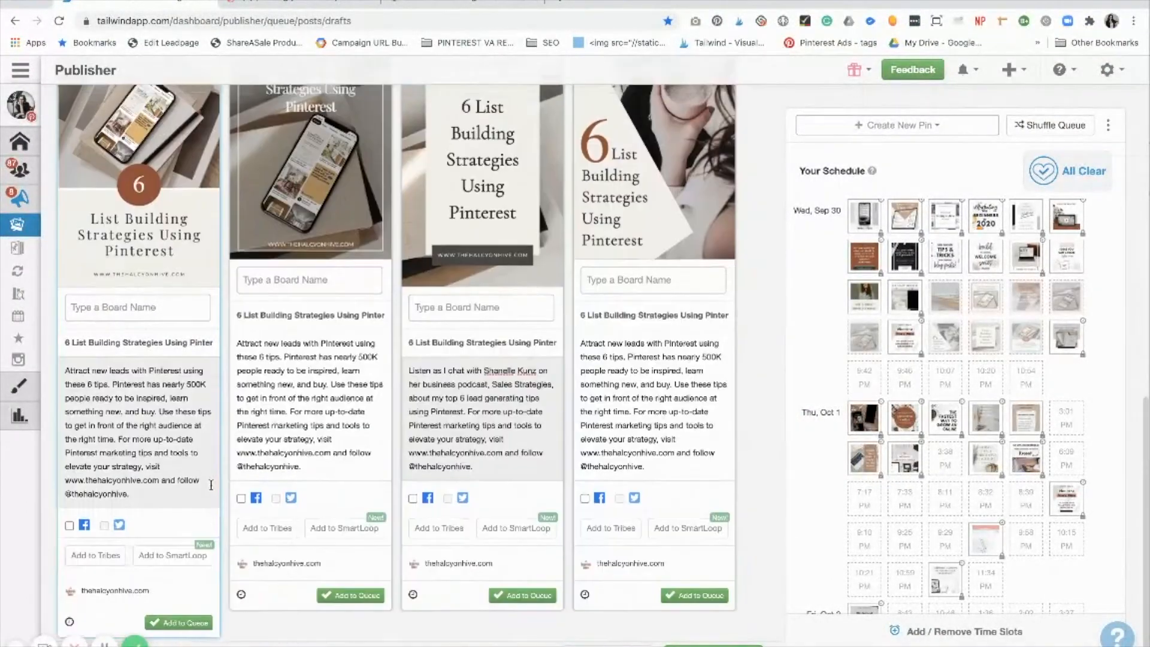
- Retitle the second draft "Grow Your List Using Pinterest" and give the fourth draft a title starting "Attract New Leads with Pinterest"
{"action": "scroll", "coordinate": [212, 488], "scroll_direction": "up", "scroll_amount": 8}
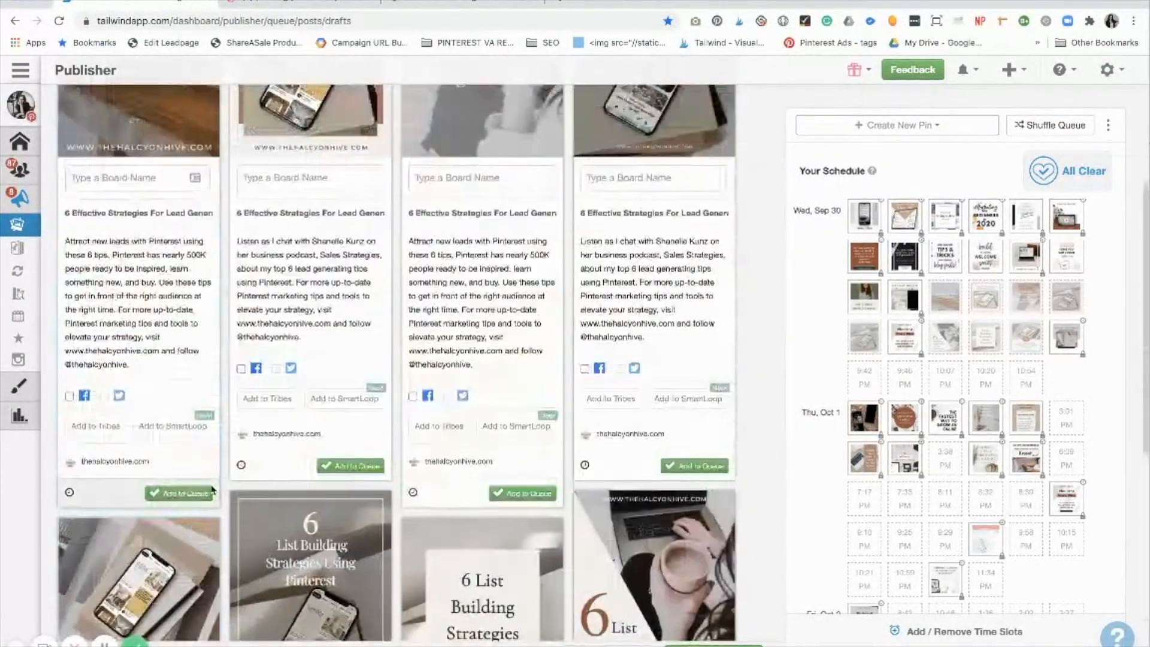
{"action": "scroll", "coordinate": [211, 489], "scroll_direction": "up", "scroll_amount": 5}
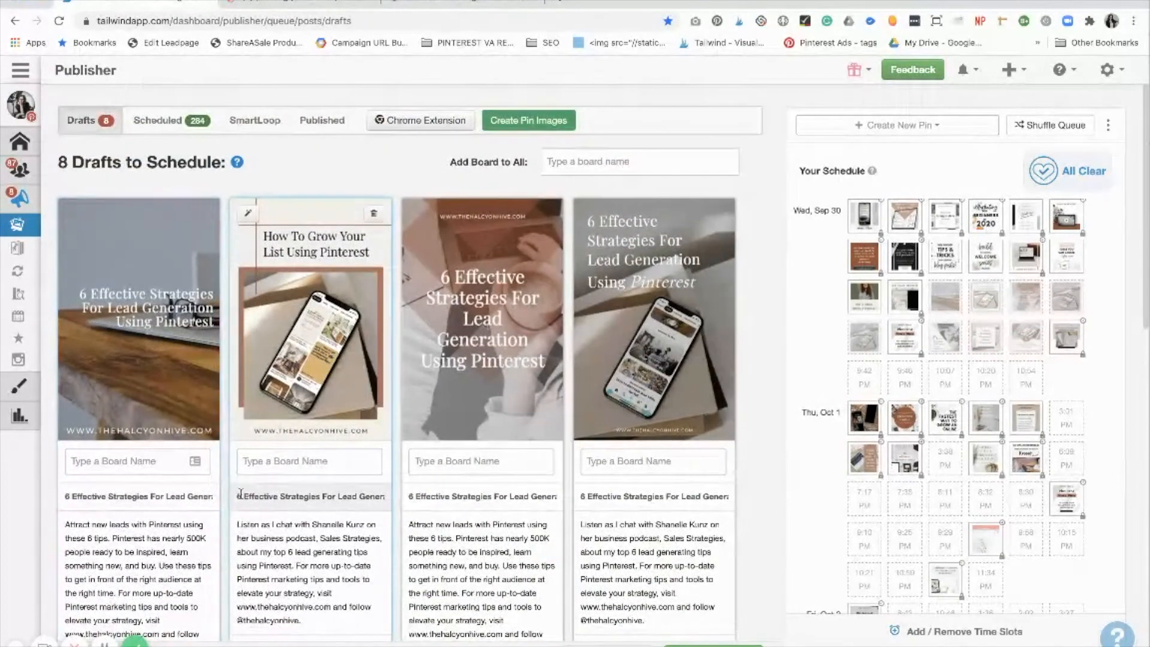
{"action": "scroll", "coordinate": [327, 526], "scroll_direction": "down", "scroll_amount": 9}
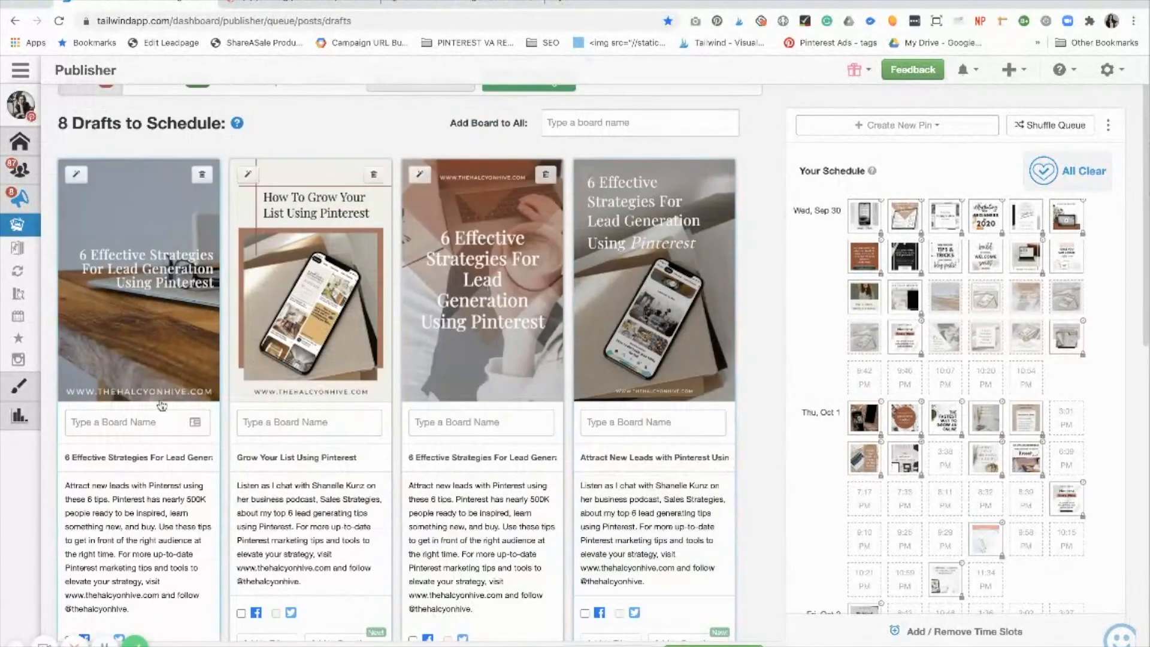
- Assign boards to the drafts, using The Halcyon Hive LIST board list for the first pin
{"action": "scroll", "coordinate": [156, 403], "scroll_direction": "down", "scroll_amount": 3}
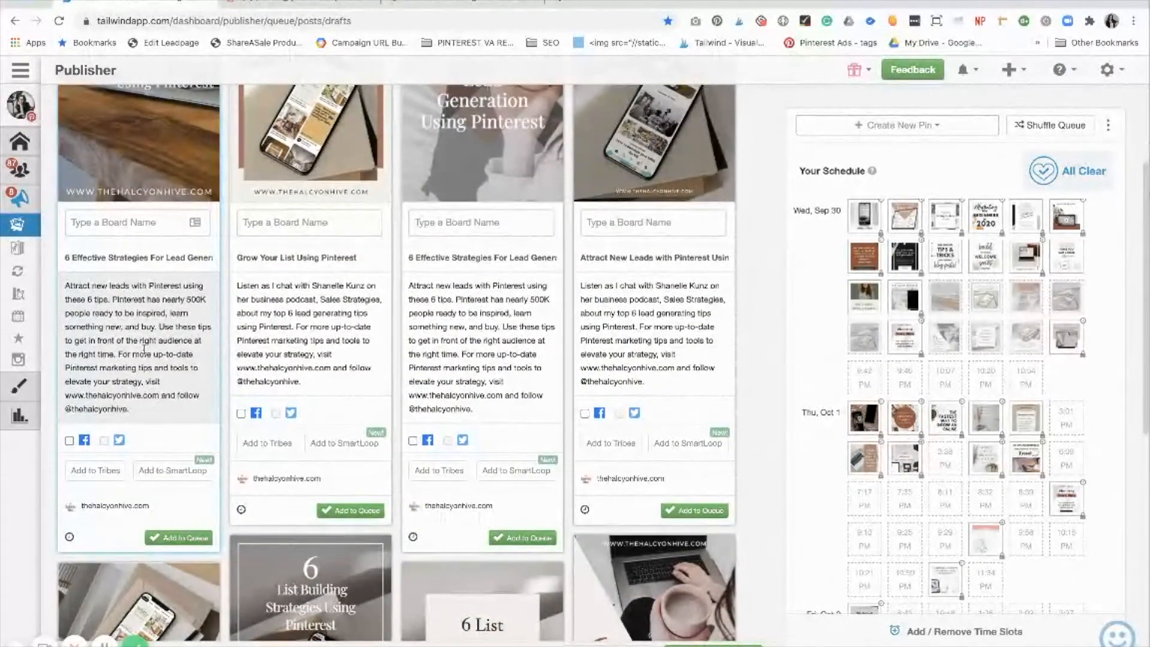
{"action": "scroll", "coordinate": [141, 351], "scroll_direction": "down", "scroll_amount": 2}
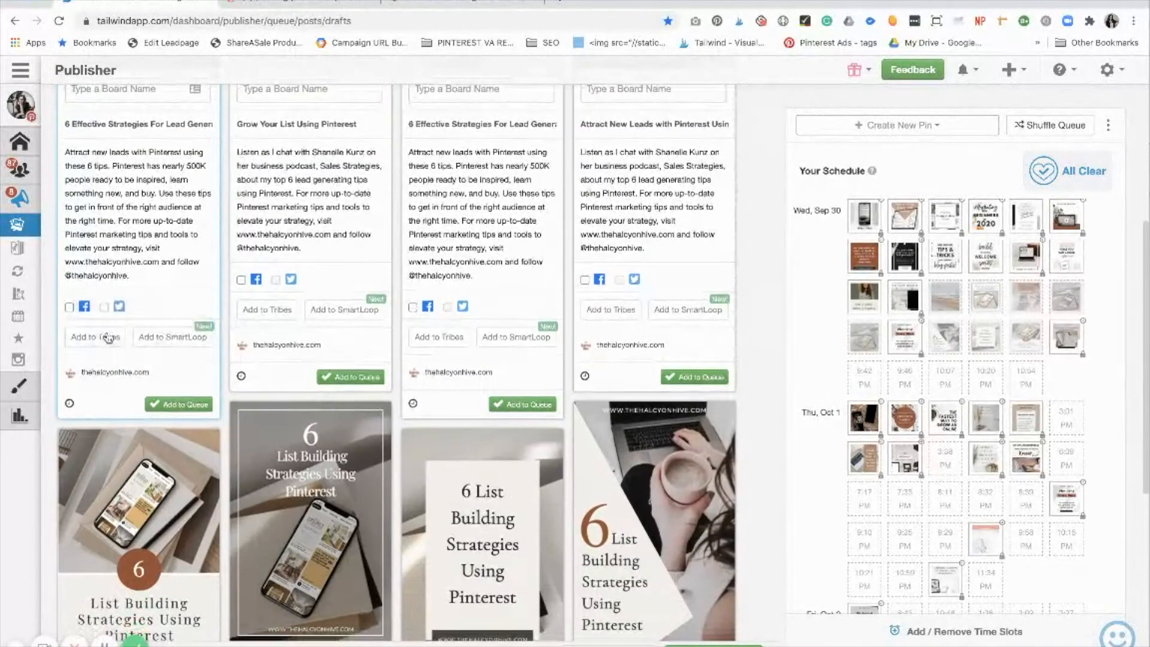
{"action": "scroll", "coordinate": [112, 393], "scroll_direction": "up", "scroll_amount": 3}
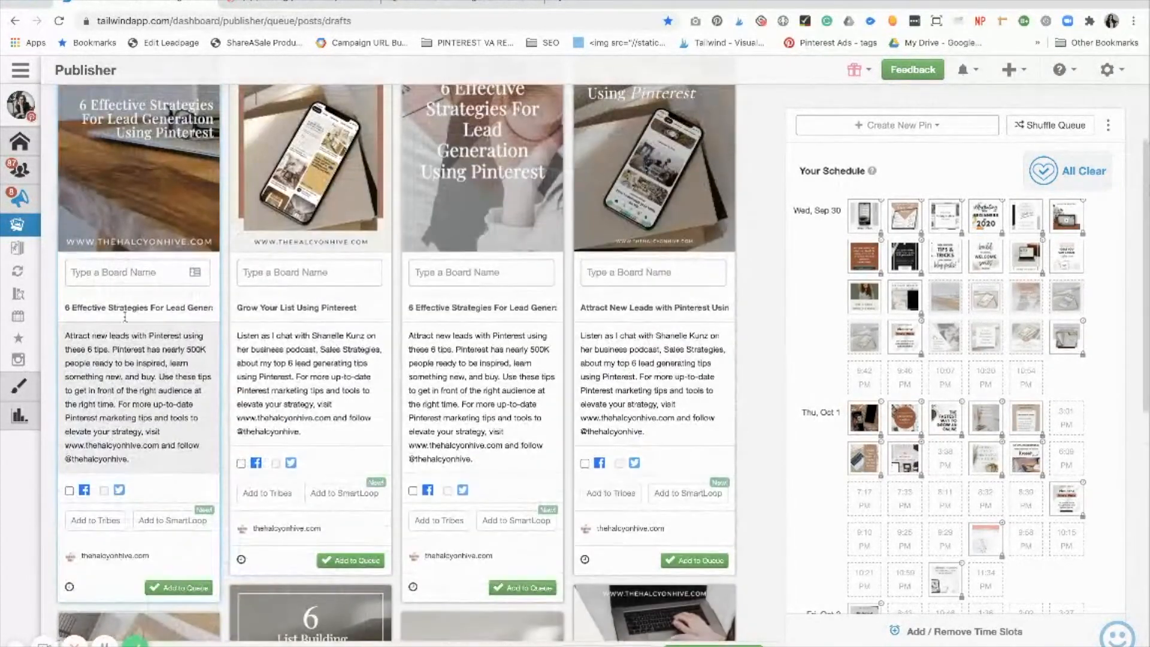
{"action": "left_click", "coordinate": [142, 273]}
{"action": "scroll", "coordinate": [128, 363], "scroll_direction": "down", "scroll_amount": 3}
{"action": "scroll", "coordinate": [129, 362], "scroll_direction": "down", "scroll_amount": 1}
{"action": "scroll", "coordinate": [128, 361], "scroll_direction": "up", "scroll_amount": 3}
{"action": "scroll", "coordinate": [128, 361], "scroll_direction": "down", "scroll_amount": 1}
{"action": "scroll", "coordinate": [128, 363], "scroll_direction": "down", "scroll_amount": 2}
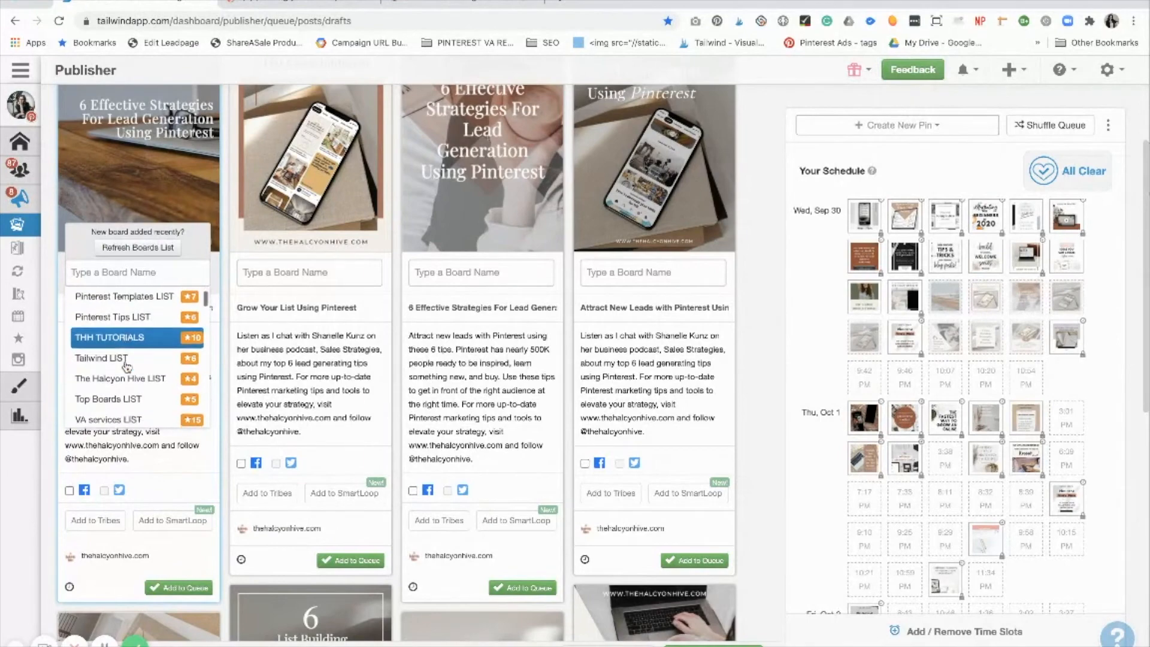
{"action": "scroll", "coordinate": [126, 365], "scroll_direction": "up", "scroll_amount": 1}
{"action": "scroll", "coordinate": [127, 366], "scroll_direction": "up", "scroll_amount": 2}
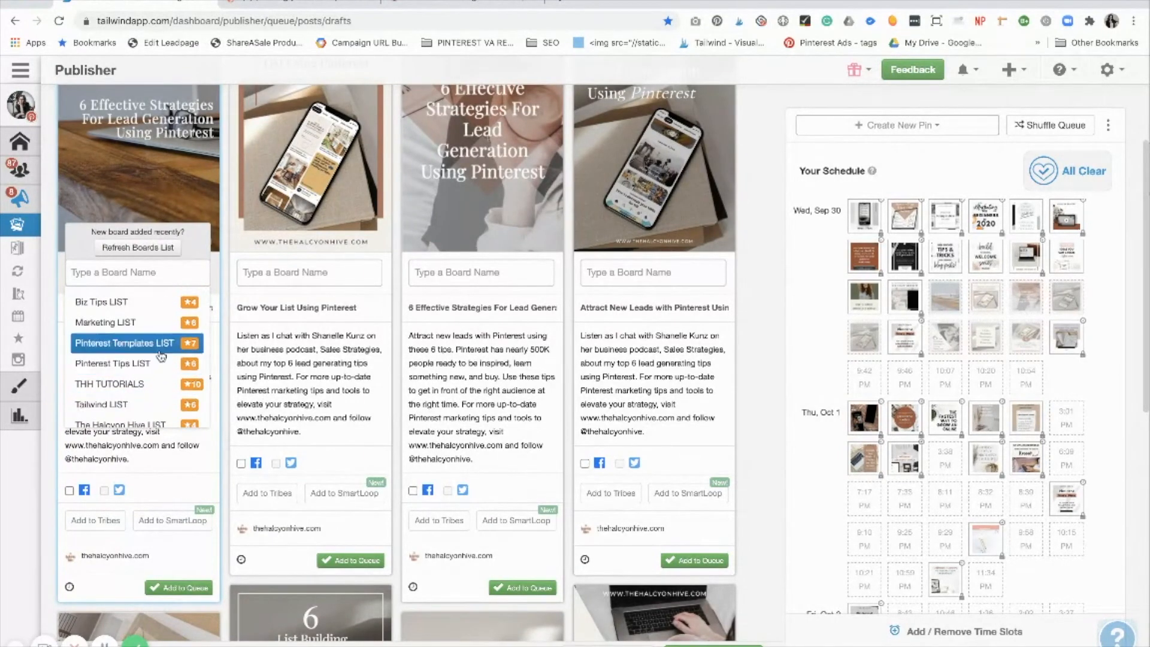
{"action": "left_click", "coordinate": [131, 423]}
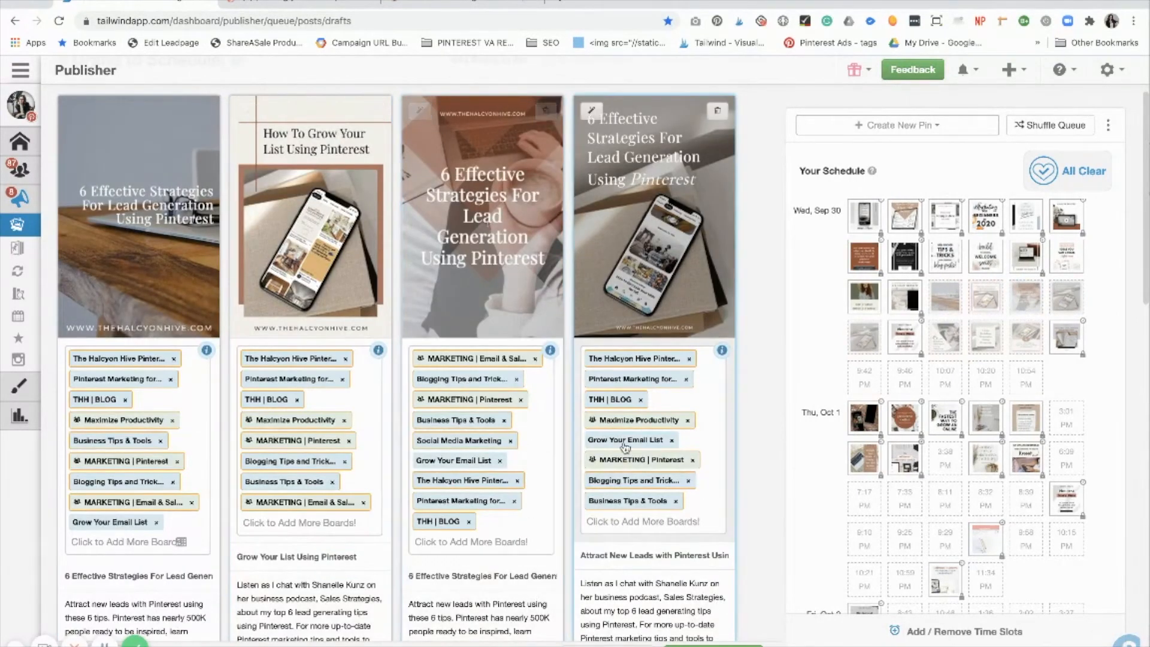
- Submit the fourth draft to the Bloggers & Creative Infopreneurs, Creative Entrepreneurs, Marketing Advice for Creatorpreneurs, Online Content Creators and Social Media & Digital Marketing Tribes
{"action": "scroll", "coordinate": [635, 420], "scroll_direction": "down", "scroll_amount": 1}
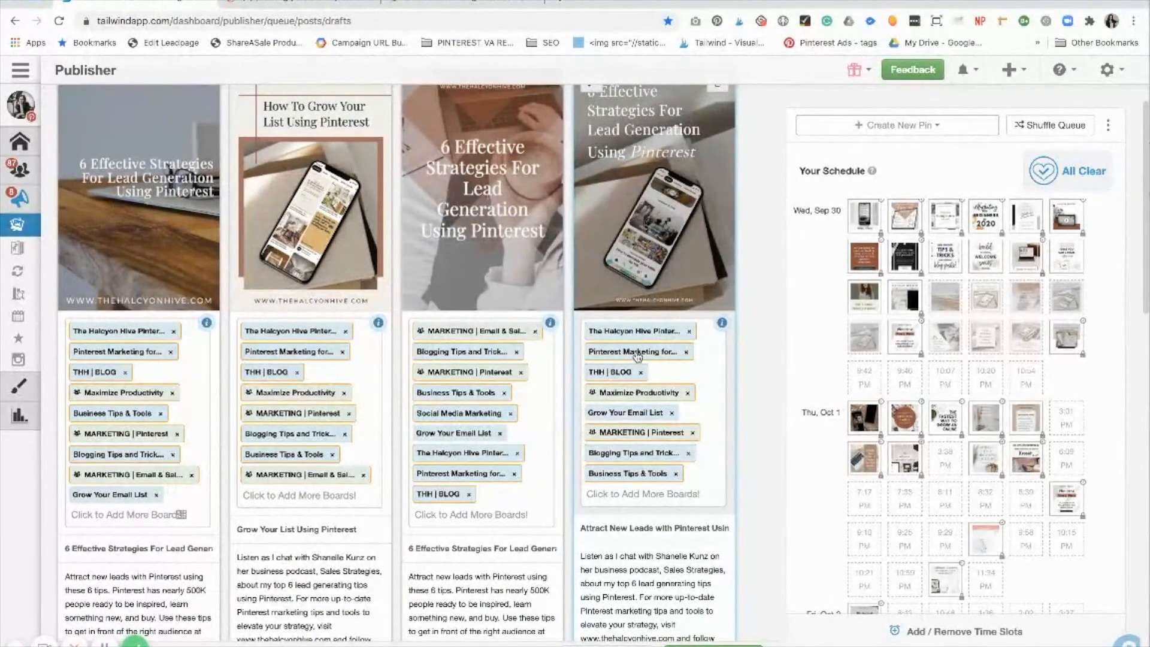
{"action": "scroll", "coordinate": [638, 357], "scroll_direction": "down", "scroll_amount": 4}
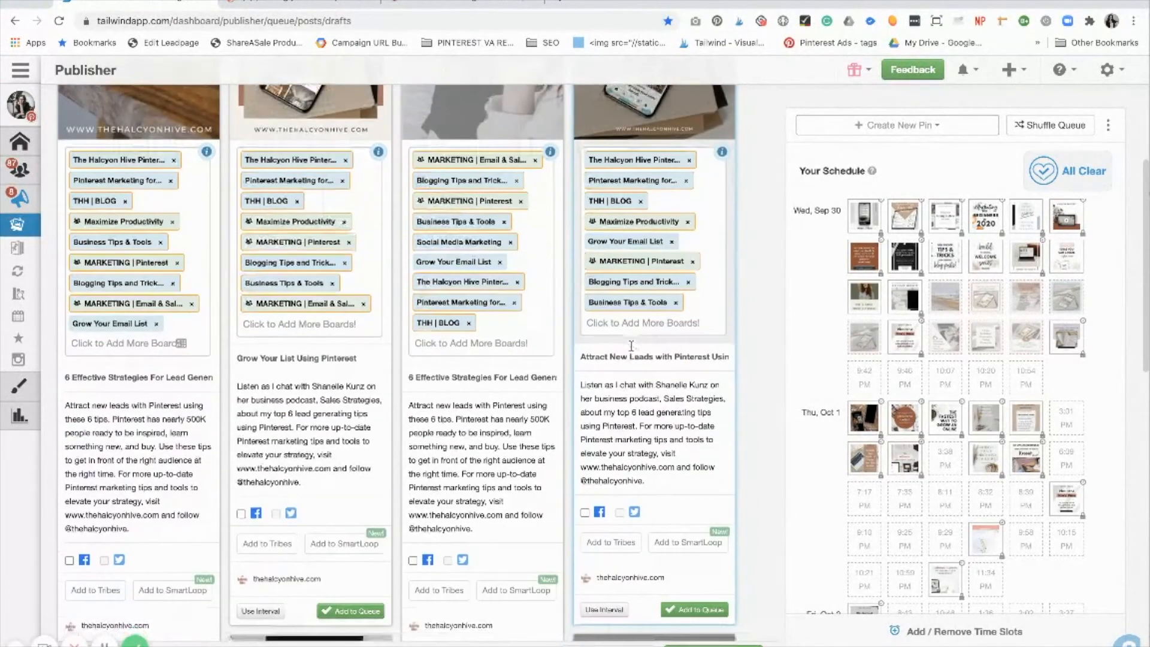
{"action": "scroll", "coordinate": [261, 460], "scroll_direction": "up", "scroll_amount": 6}
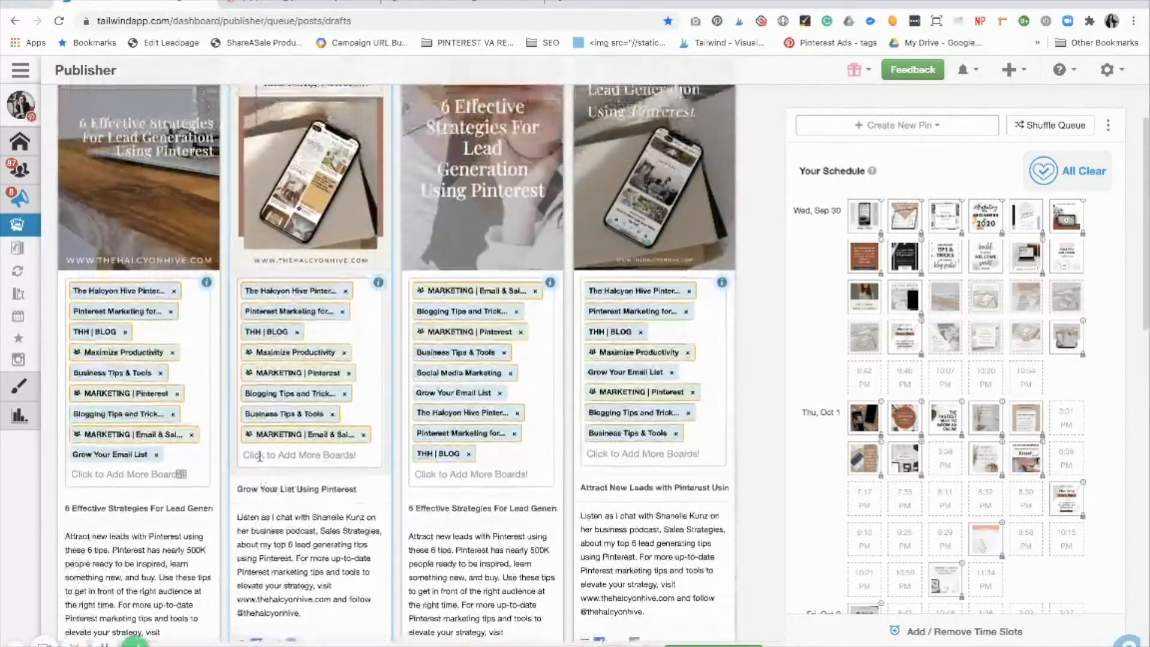
{"action": "scroll", "coordinate": [665, 346], "scroll_direction": "down", "scroll_amount": 4}
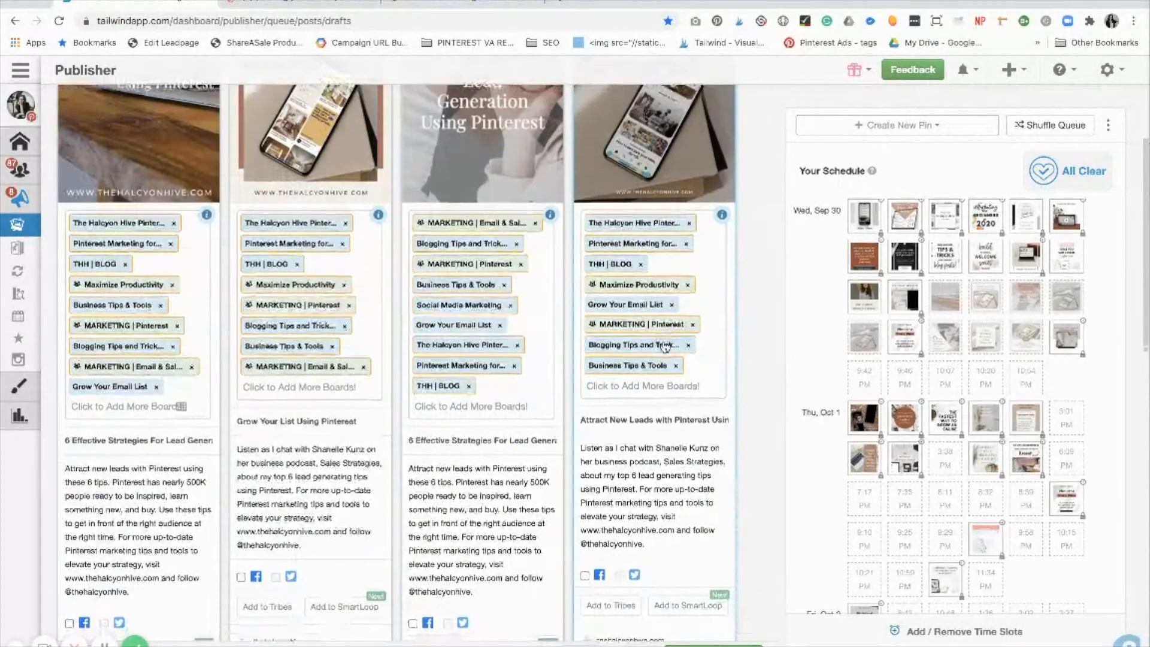
{"action": "scroll", "coordinate": [665, 347], "scroll_direction": "down", "scroll_amount": 3}
{"action": "left_click", "coordinate": [624, 416]}
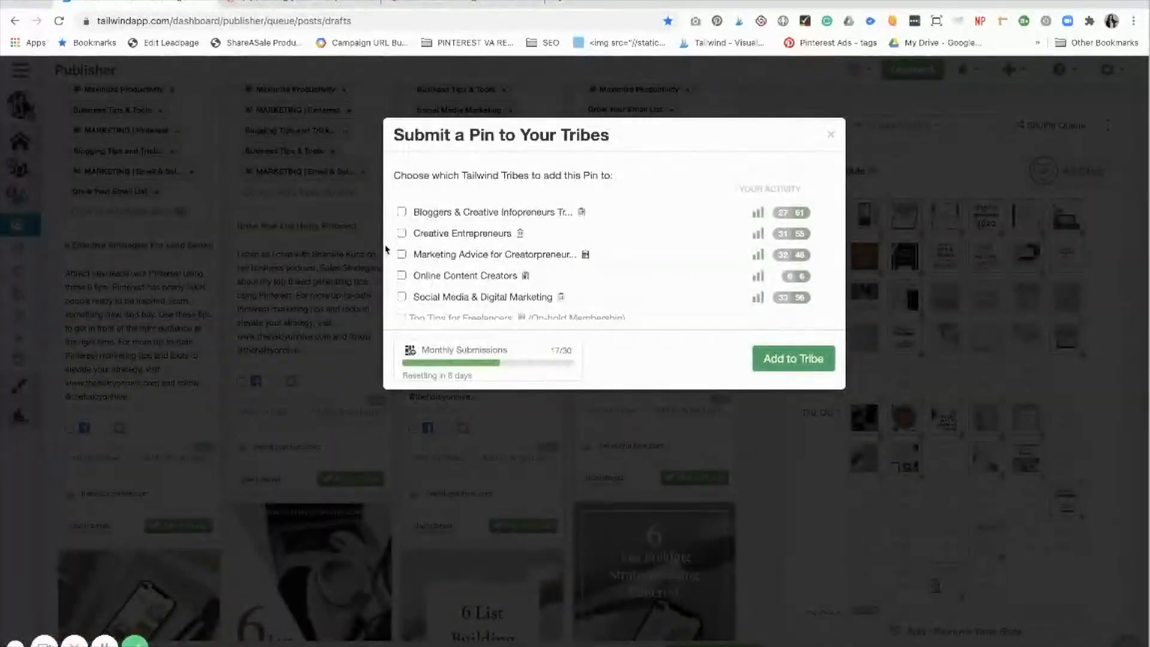
{"action": "left_click", "coordinate": [402, 212]}
{"action": "left_click", "coordinate": [401, 234]}
{"action": "left_click", "coordinate": [402, 256]}
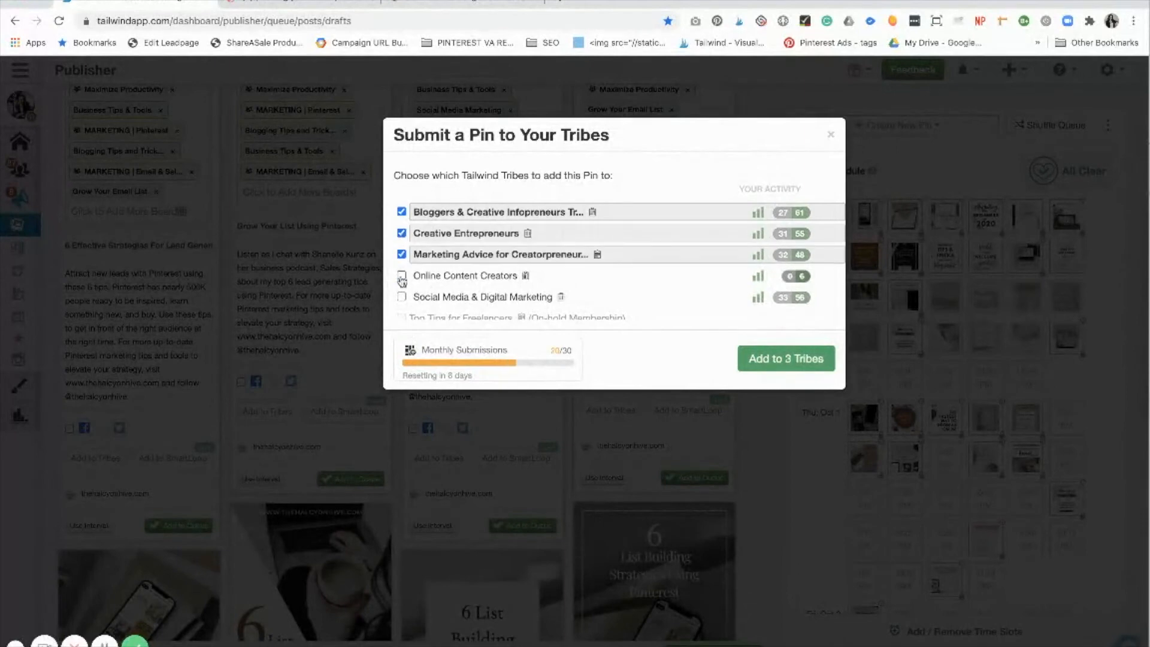
{"action": "left_click", "coordinate": [401, 277]}
{"action": "left_click", "coordinate": [401, 297]}
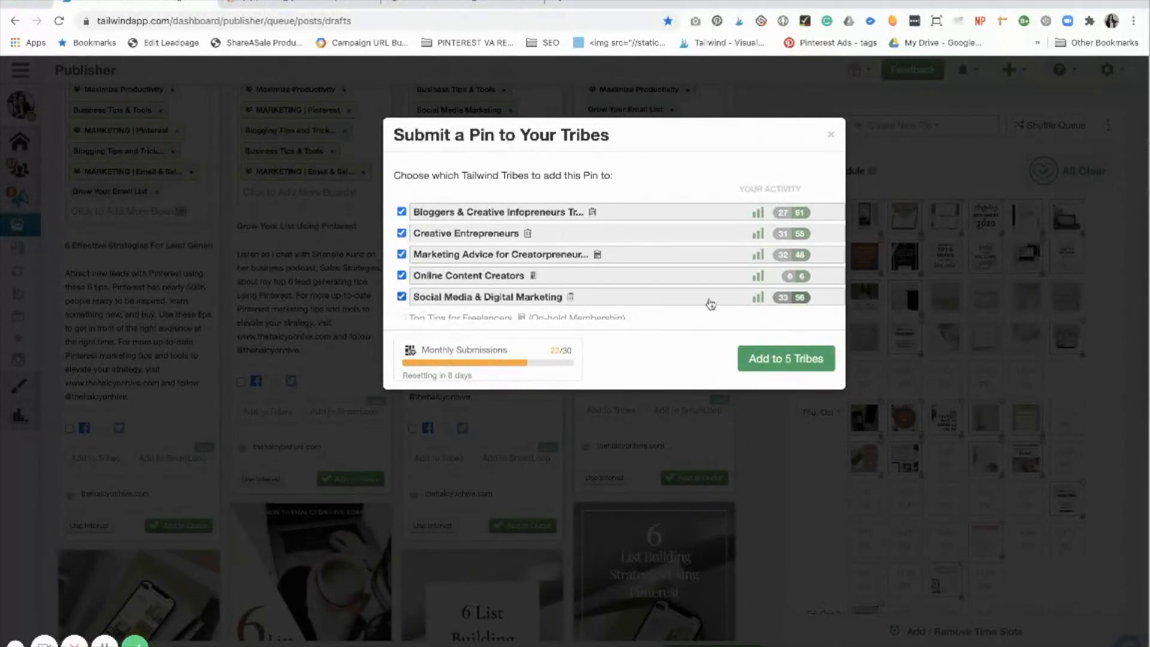
{"action": "left_click", "coordinate": [786, 367]}
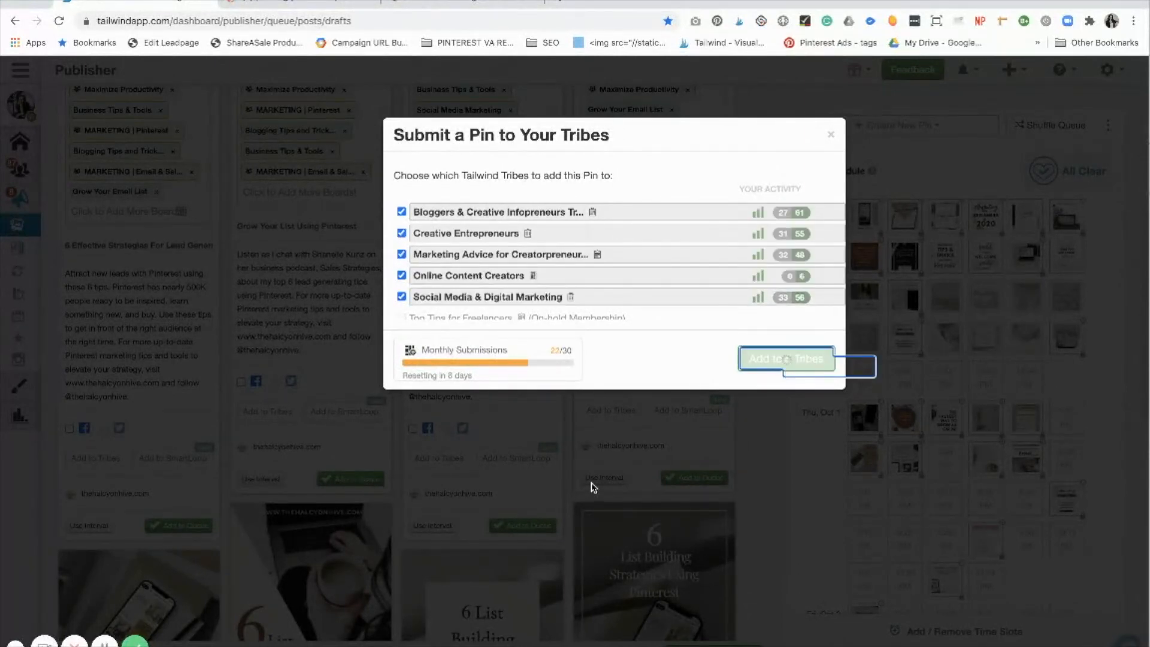
{"action": "left_click", "coordinate": [809, 459]}
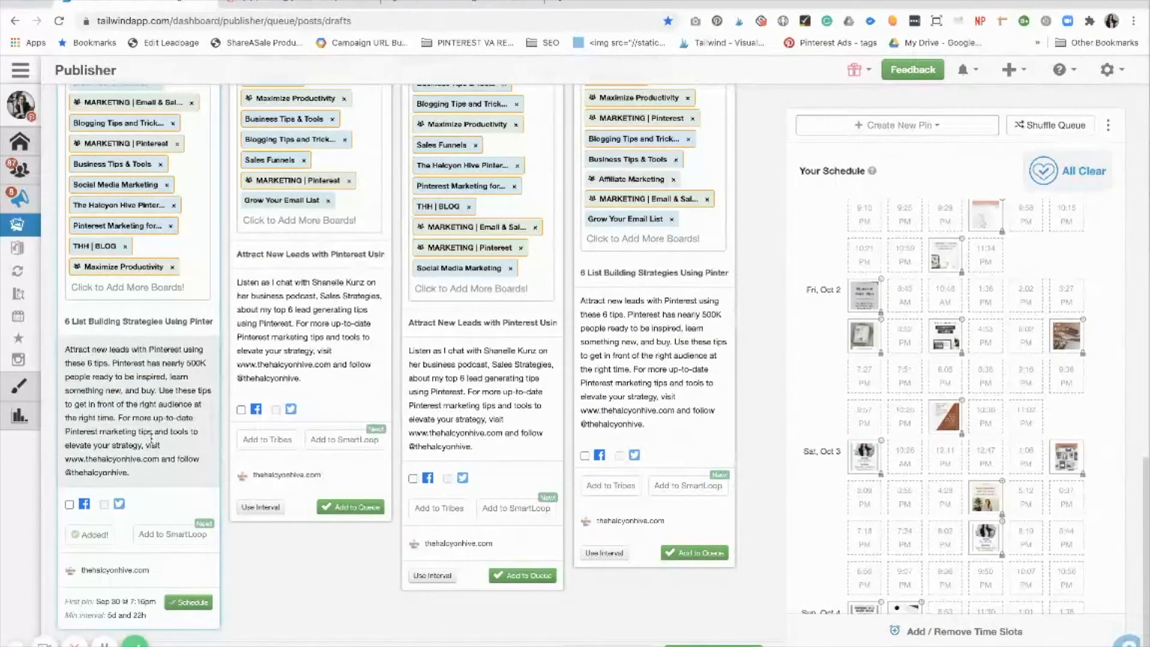
- Put the first draft on an interval schedule starting Sep 30, 2020 at 7:19 PM with a minimum of 6d between pins
{"action": "scroll", "coordinate": [153, 440], "scroll_direction": "up", "scroll_amount": 20}
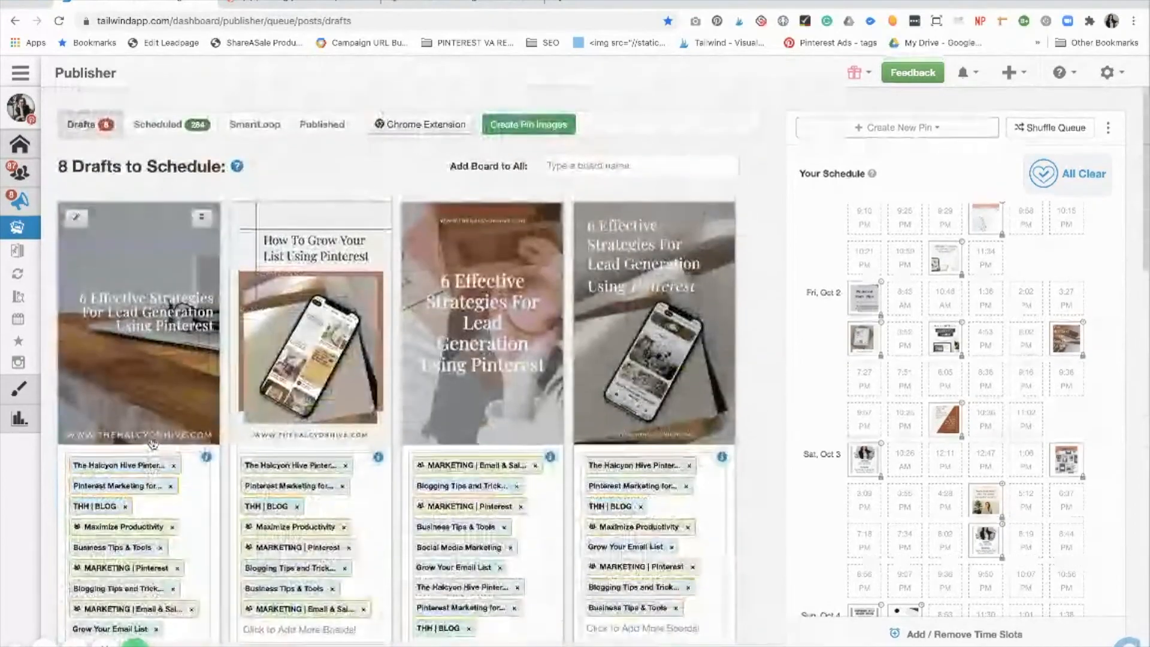
{"action": "scroll", "coordinate": [153, 444], "scroll_direction": "down", "scroll_amount": 8}
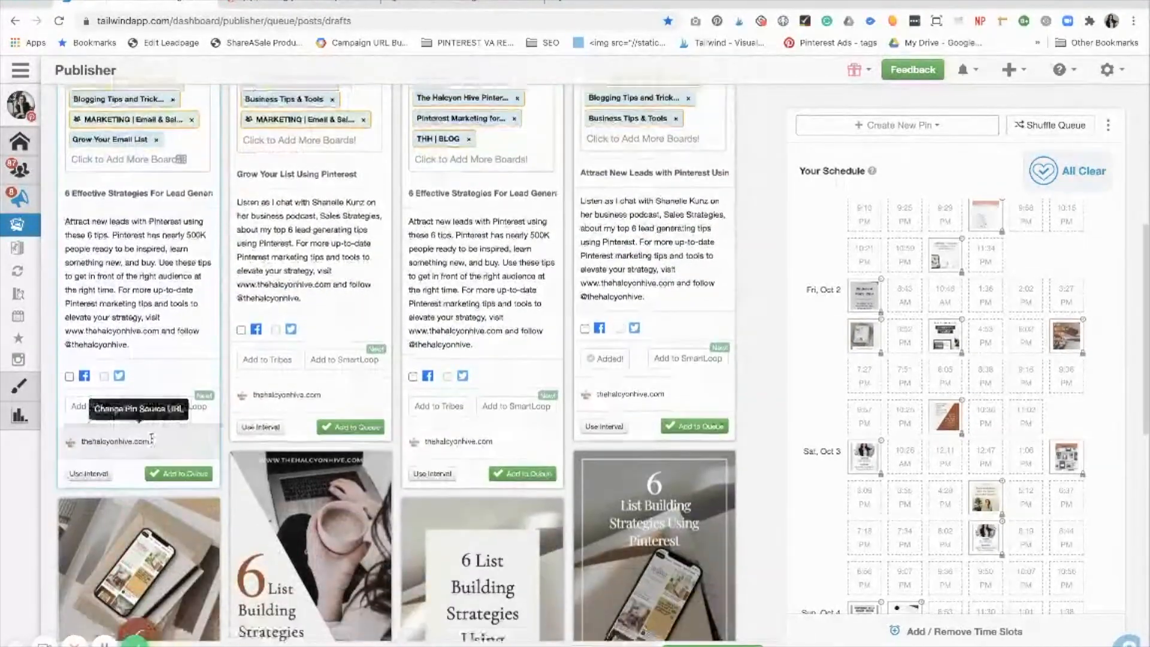
{"action": "left_click", "coordinate": [89, 474]}
{"action": "scroll", "coordinate": [87, 443], "scroll_direction": "down", "scroll_amount": 5}
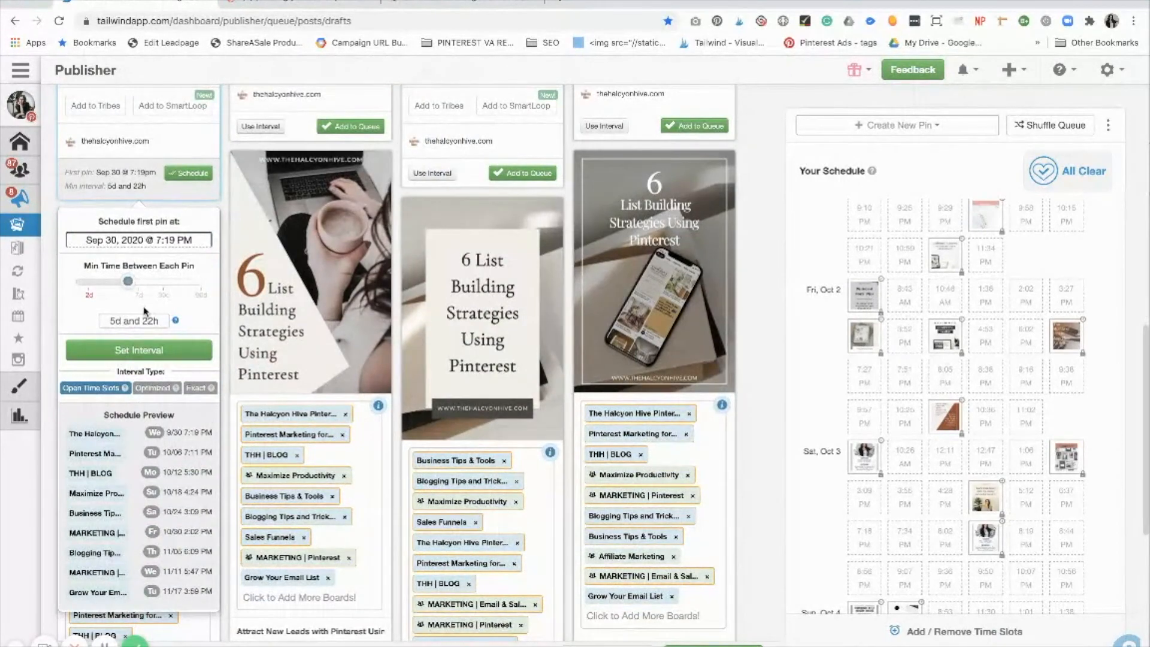
{"action": "mouse_move", "coordinate": [953, 338]}
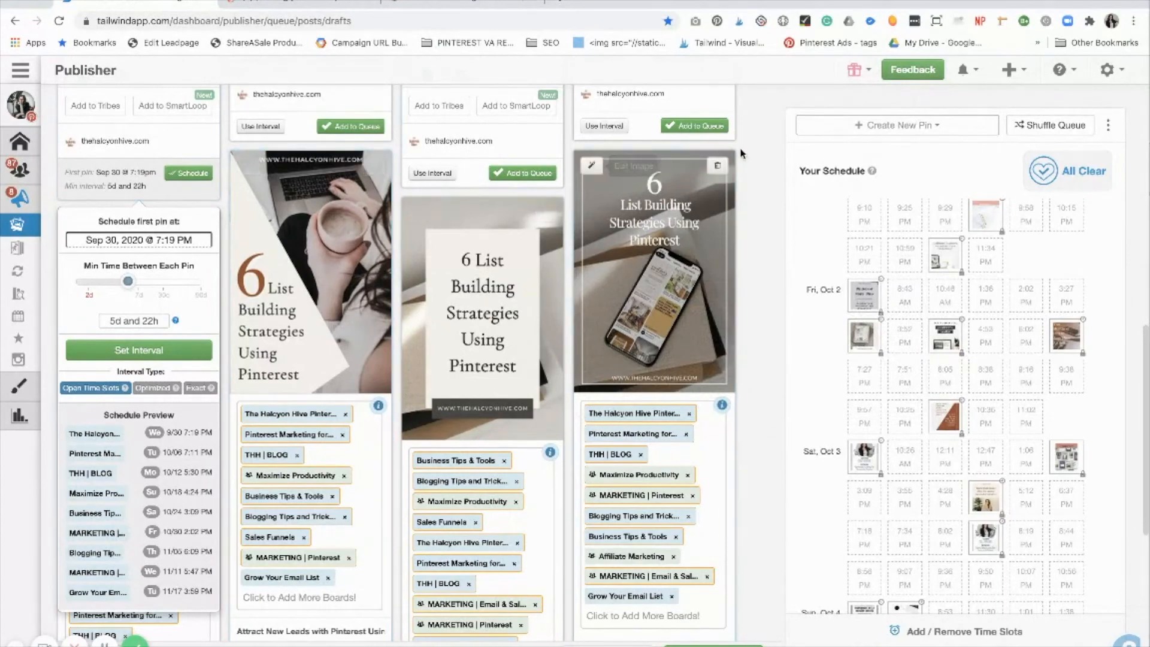
{"action": "scroll", "coordinate": [854, 254], "scroll_direction": "up", "scroll_amount": 9}
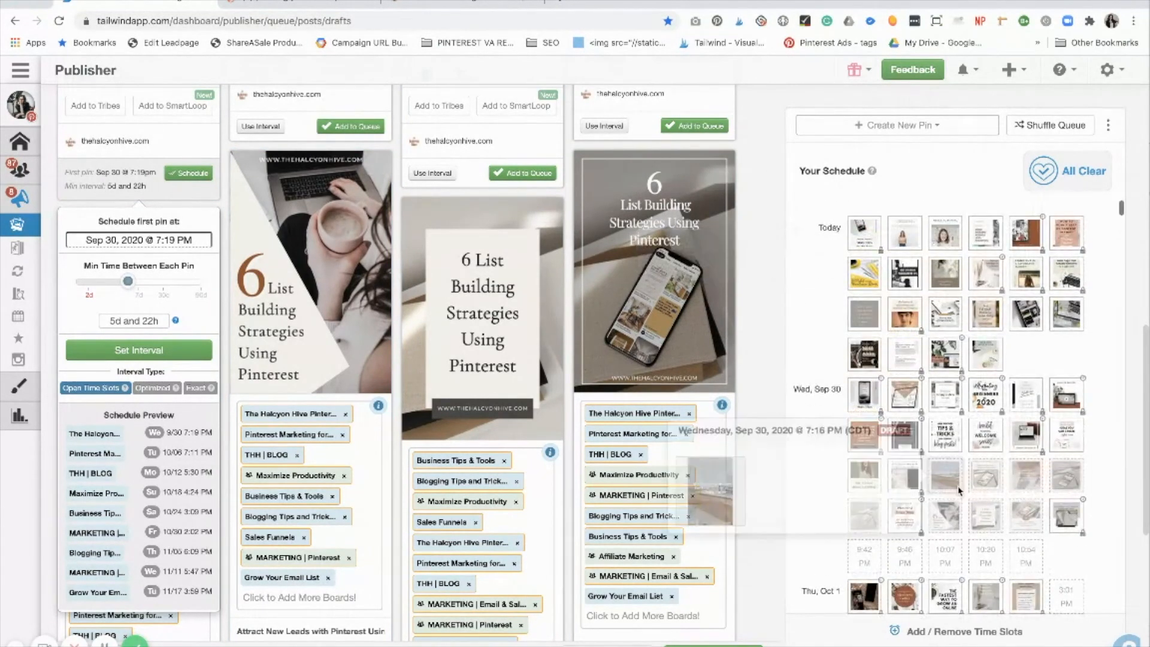
{"action": "scroll", "coordinate": [870, 508], "scroll_direction": "down", "scroll_amount": 2}
{"action": "scroll", "coordinate": [870, 508], "scroll_direction": "down", "scroll_amount": 5}
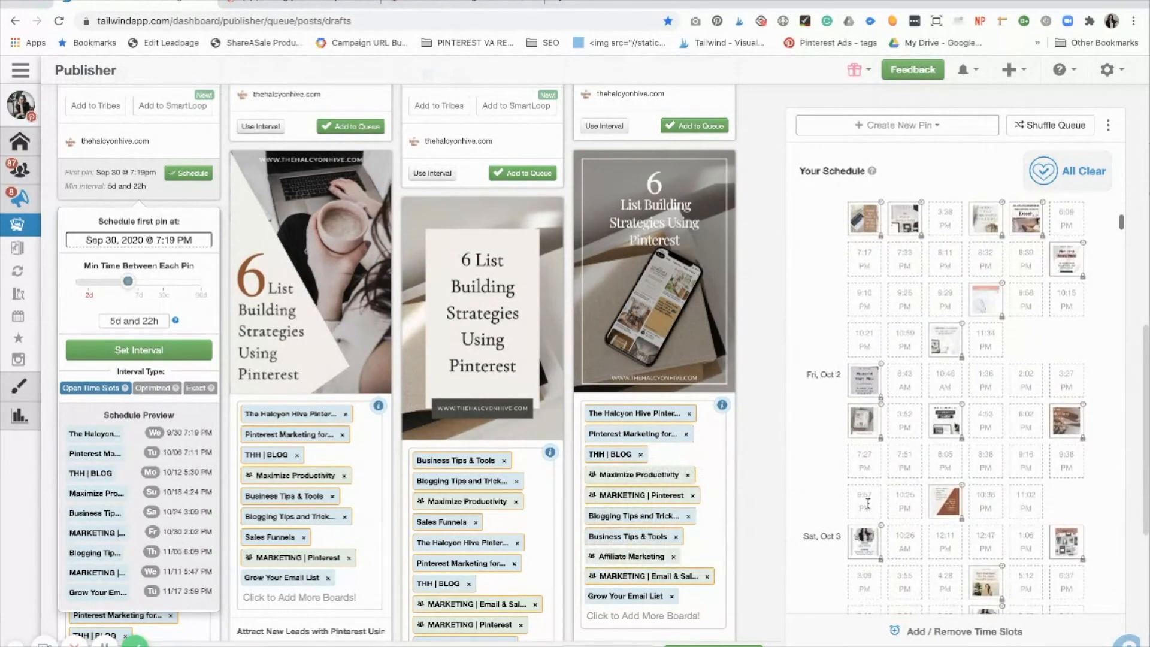
{"action": "scroll", "coordinate": [868, 504], "scroll_direction": "up", "scroll_amount": 7}
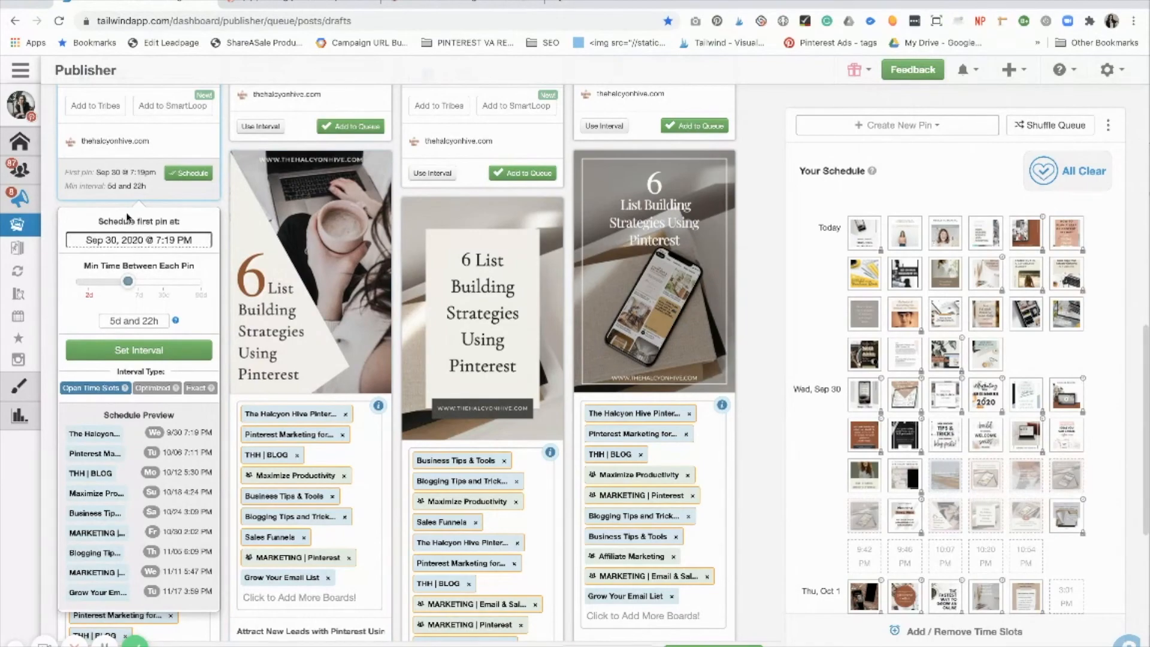
{"action": "scroll", "coordinate": [170, 264], "scroll_direction": "up", "scroll_amount": 10}
{"action": "scroll", "coordinate": [170, 265], "scroll_direction": "down", "scroll_amount": 9}
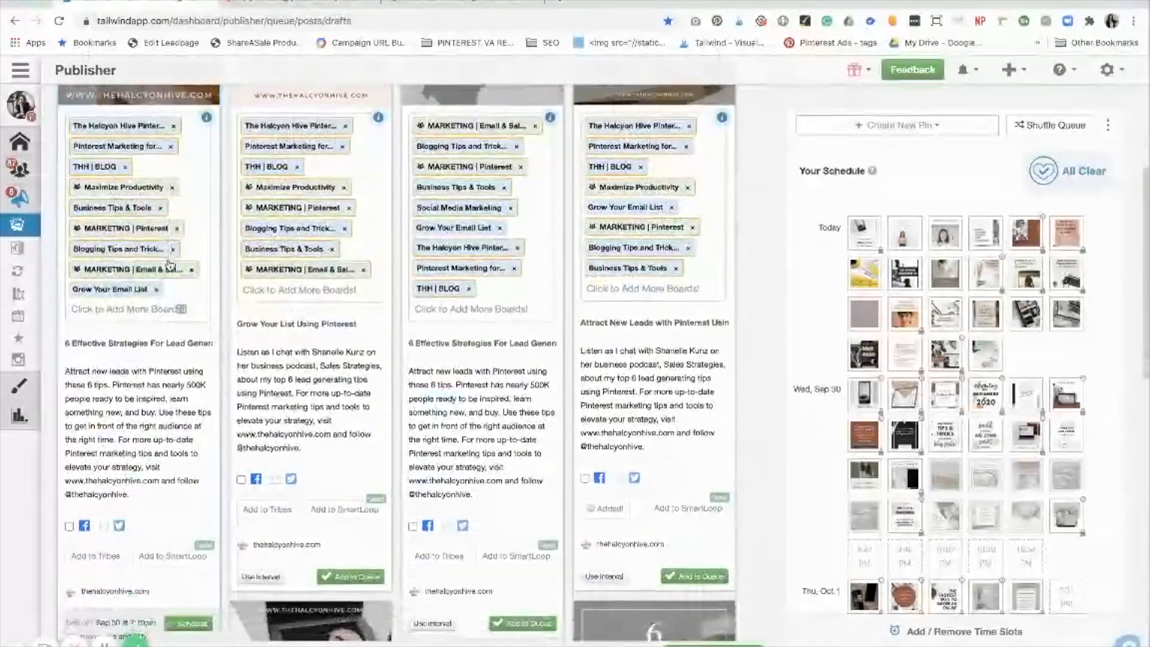
{"action": "scroll", "coordinate": [170, 265], "scroll_direction": "down", "scroll_amount": 1}
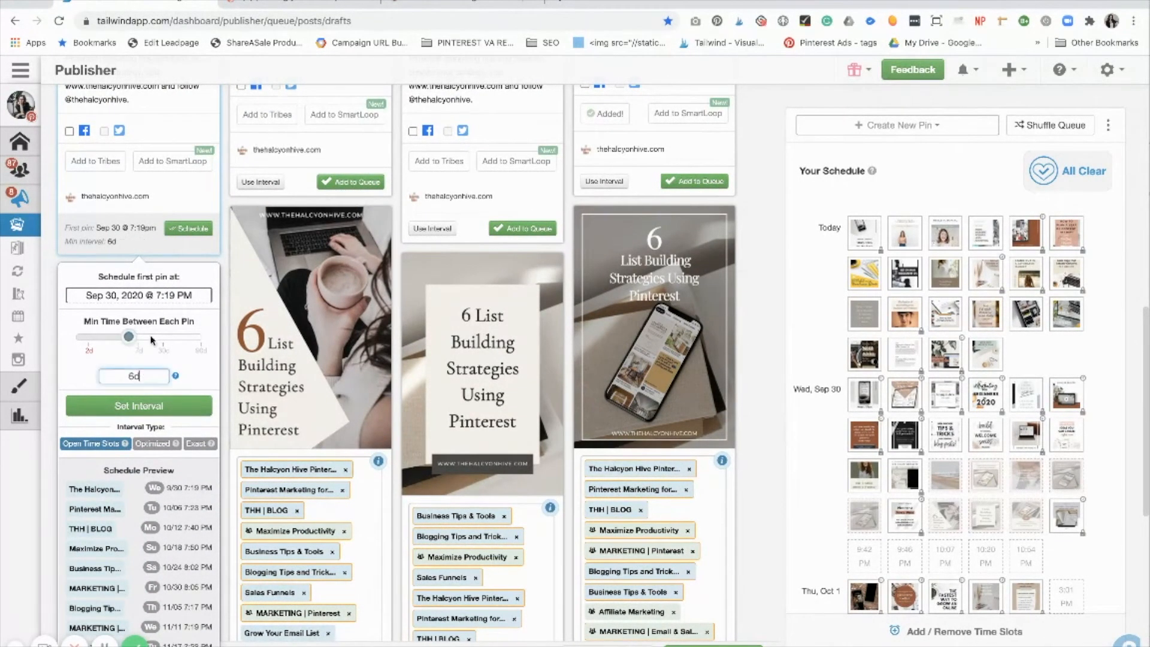
{"action": "left_click", "coordinate": [151, 407]}
{"action": "mouse_move", "coordinate": [115, 236]}
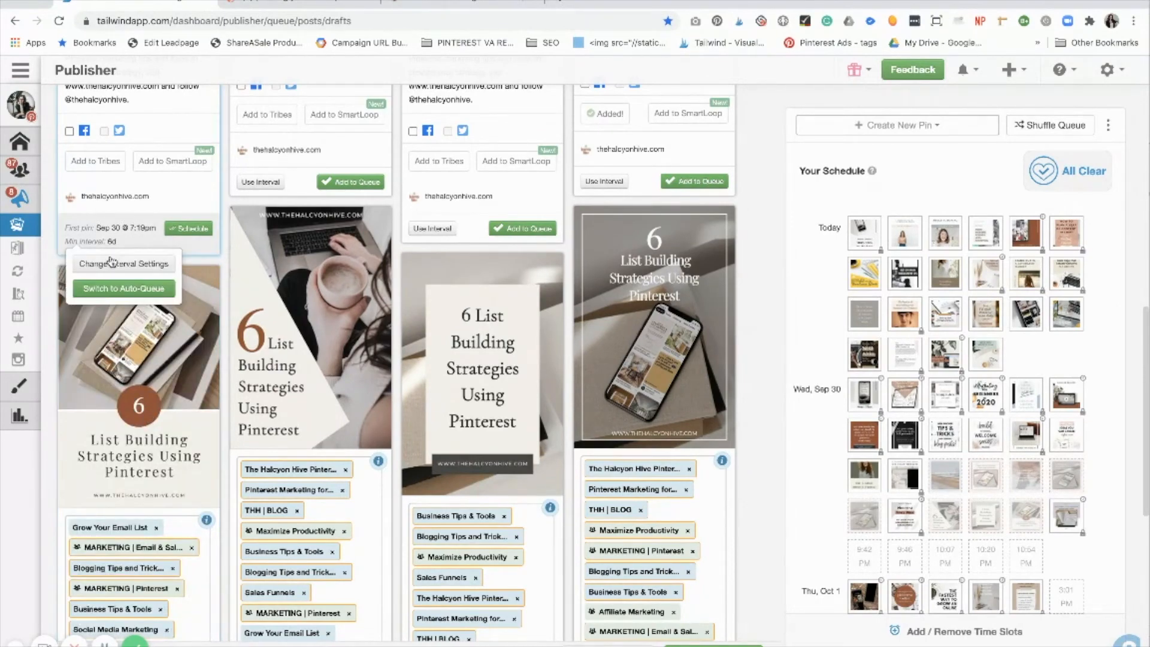
- Put the "Grow Your List Using Pinterest" draft on a 6d interval with its first pin on Oct 1, 2020 at 7:45 PM
{"action": "scroll", "coordinate": [364, 298], "scroll_direction": "up", "scroll_amount": 5}
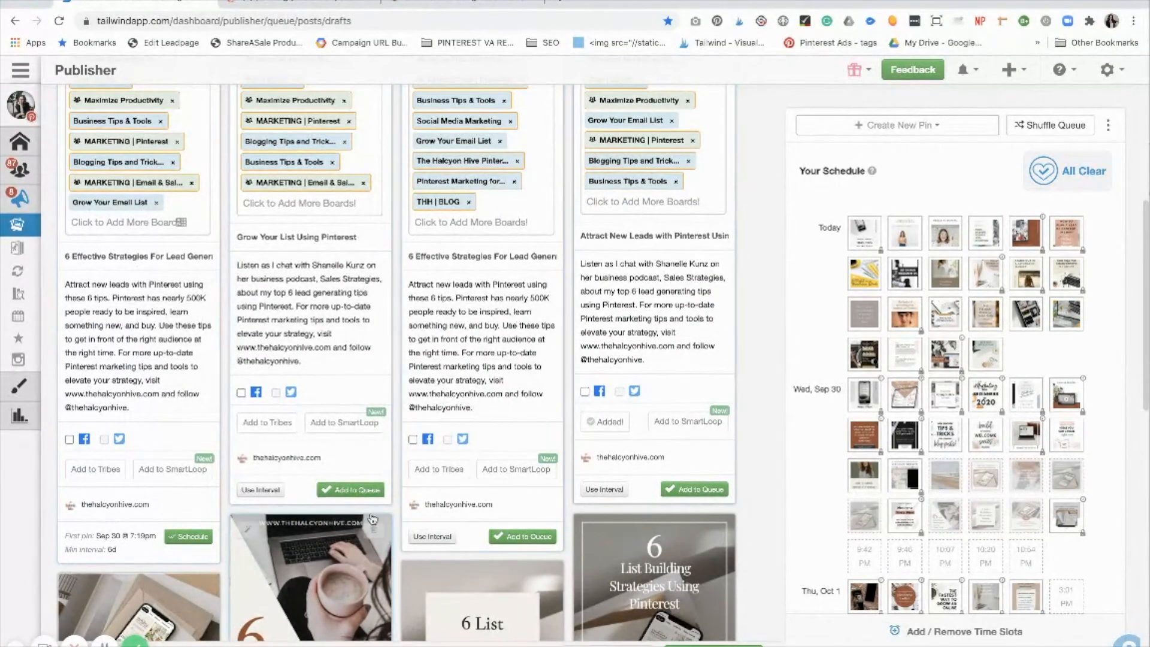
{"action": "left_click", "coordinate": [259, 490]}
{"action": "scroll", "coordinate": [254, 495], "scroll_direction": "down", "scroll_amount": 3}
{"action": "left_click", "coordinate": [334, 243]}
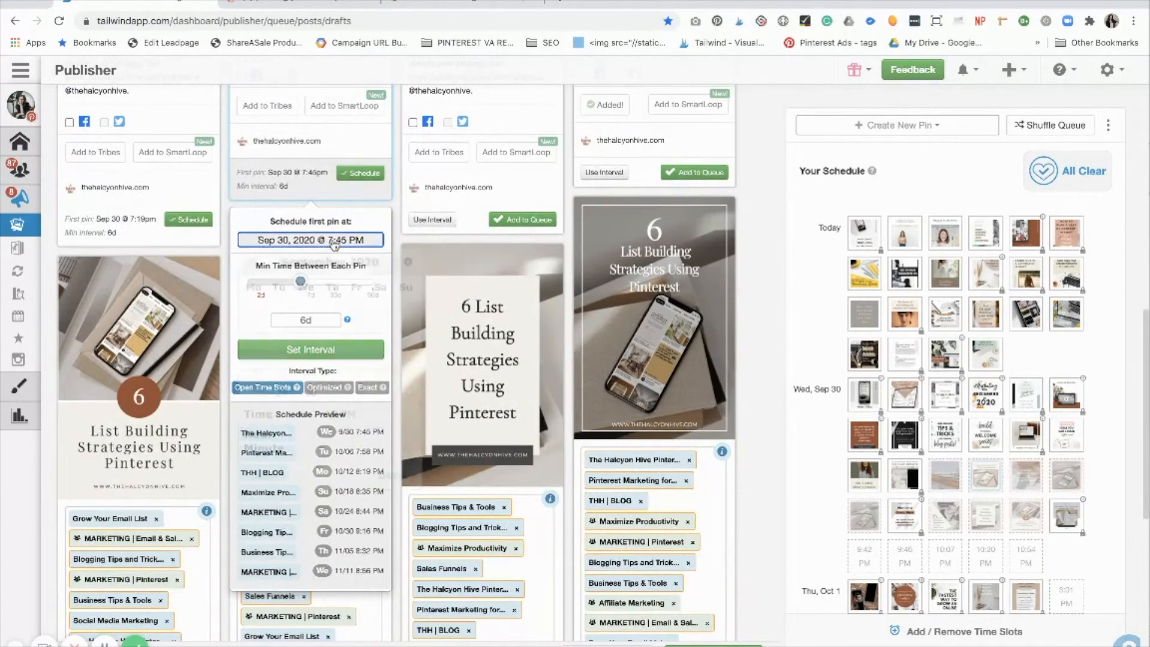
{"action": "left_click", "coordinate": [408, 264]}
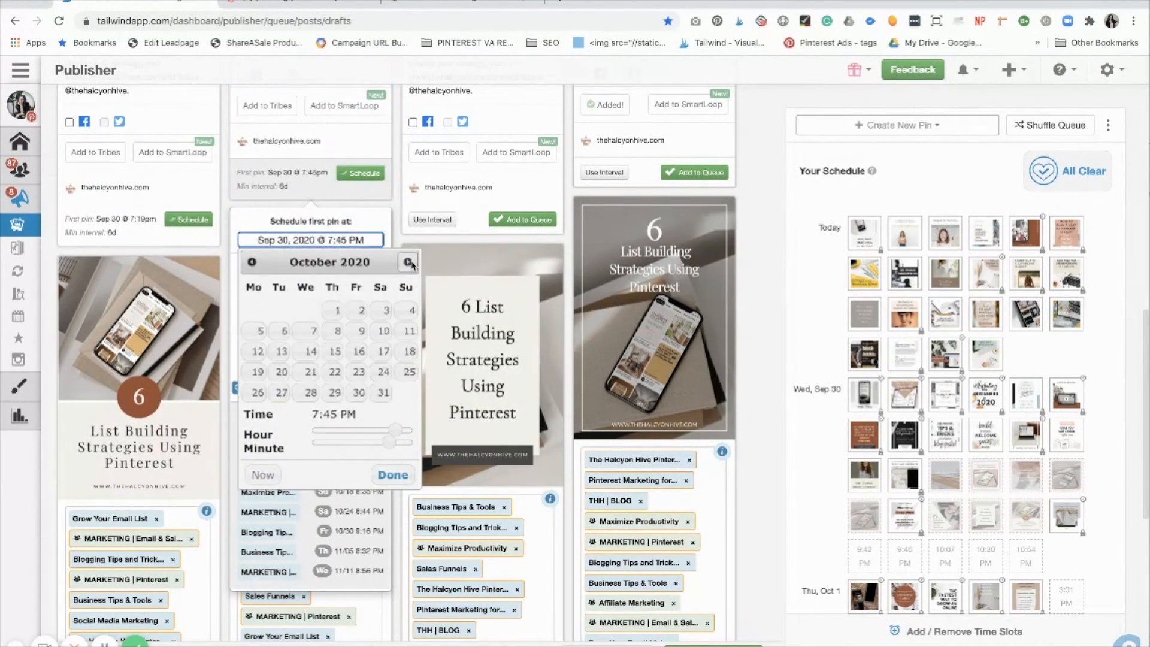
{"action": "left_click", "coordinate": [393, 476]}
{"action": "left_click", "coordinate": [303, 354]}
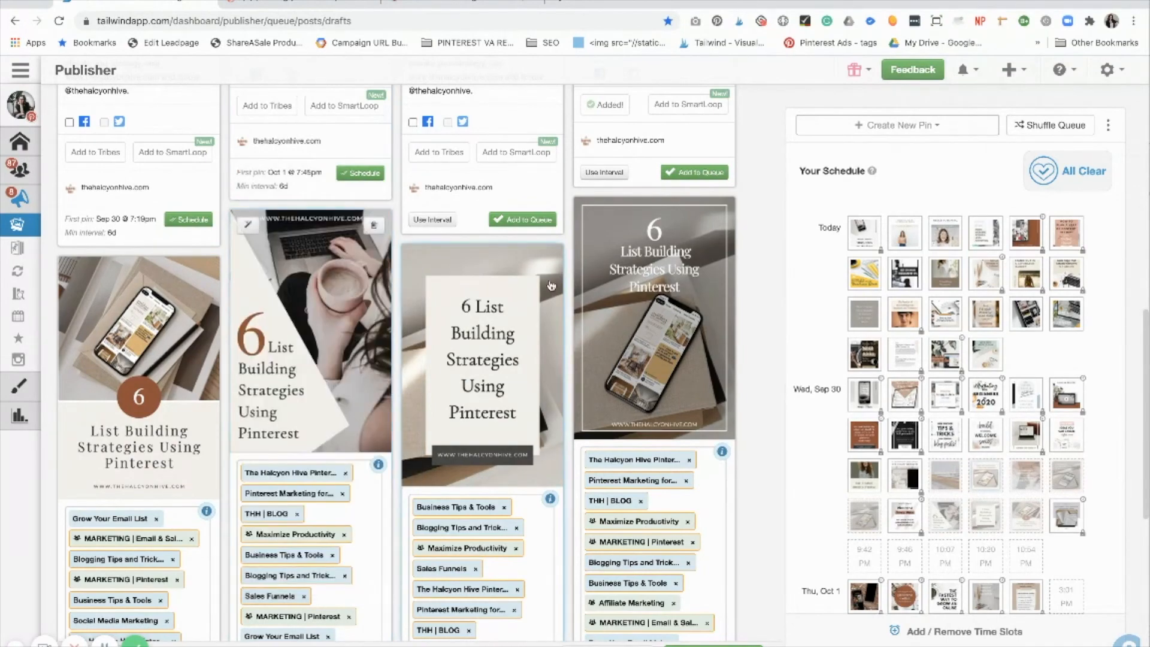
- Put the third draft on a 6d interval with its first pin on Oct 1, 2020 at 8:45 AM
{"action": "left_click", "coordinate": [433, 219]}
{"action": "left_click", "coordinate": [518, 240]}
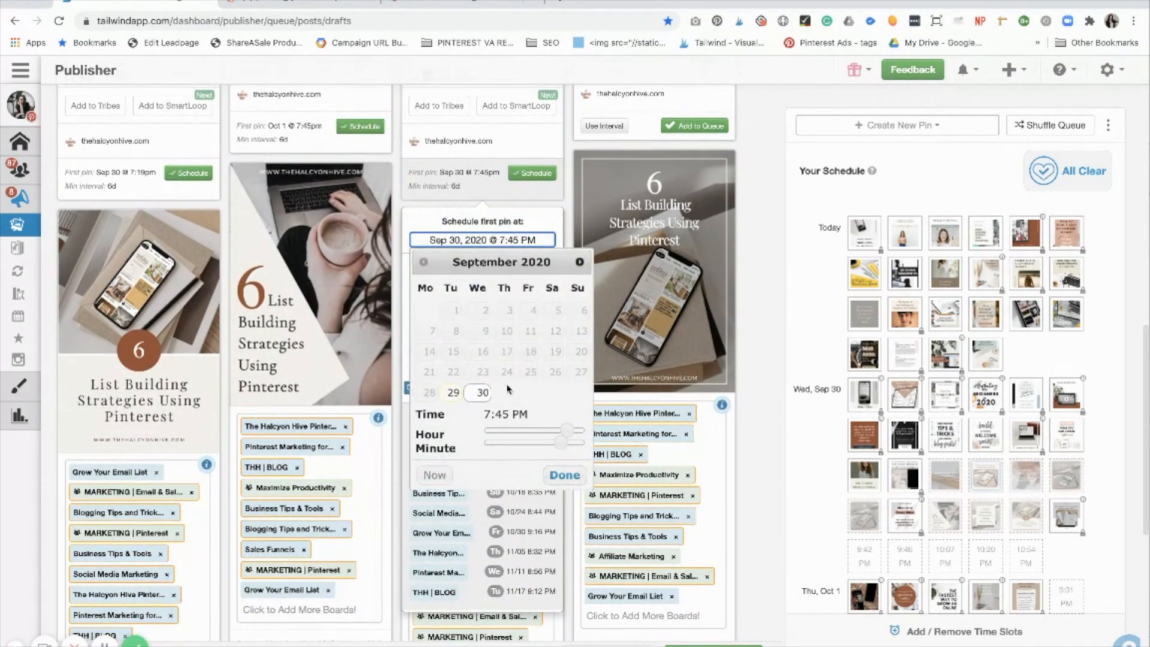
{"action": "left_click", "coordinate": [580, 261]}
{"action": "left_click", "coordinate": [509, 310]}
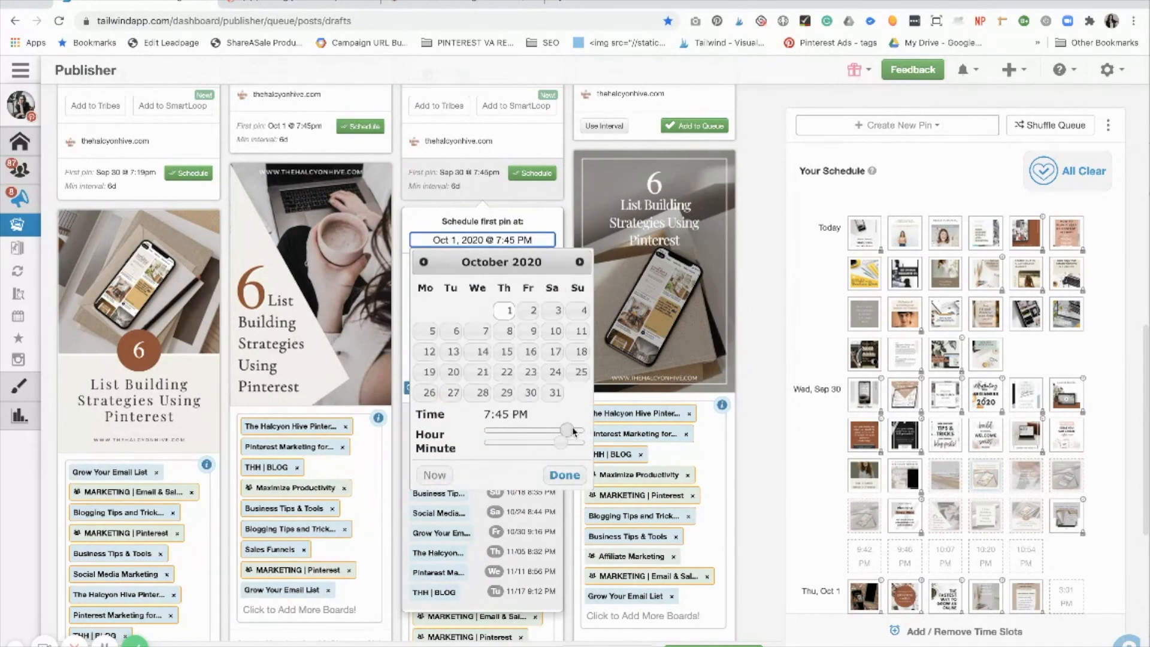
{"action": "left_click", "coordinate": [561, 476]}
{"action": "left_click", "coordinate": [488, 351]}
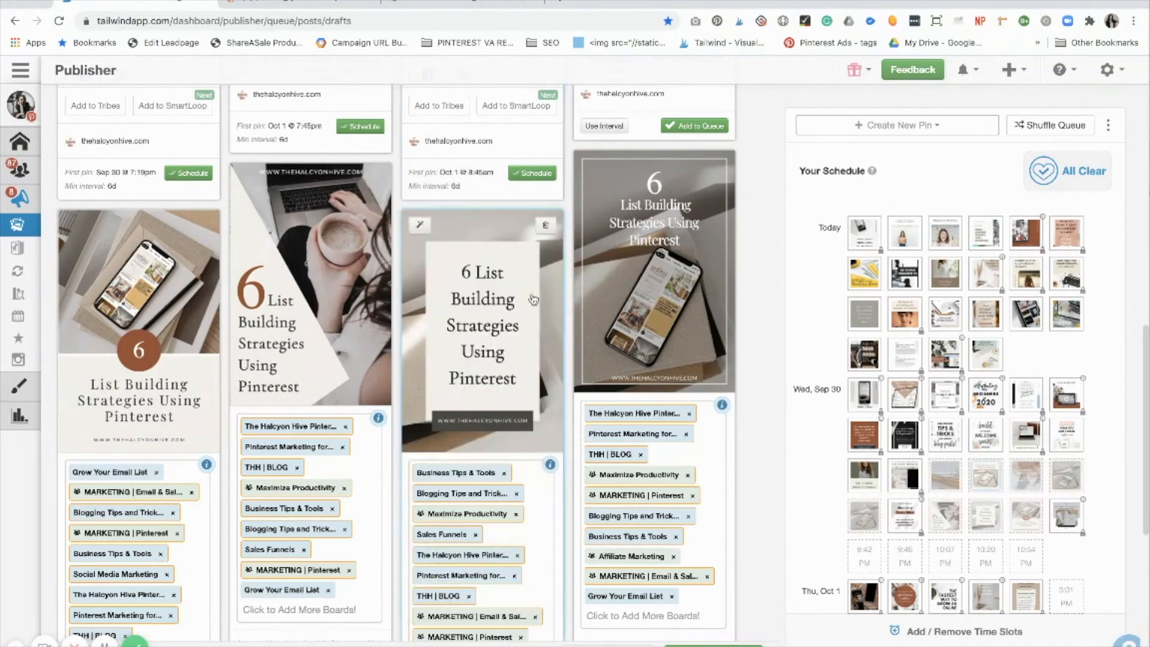
- Switch the fourth draft to interval scheduling and choose a first pin date in October 2020
{"action": "left_click", "coordinate": [612, 131]}
{"action": "left_click", "coordinate": [719, 240]}
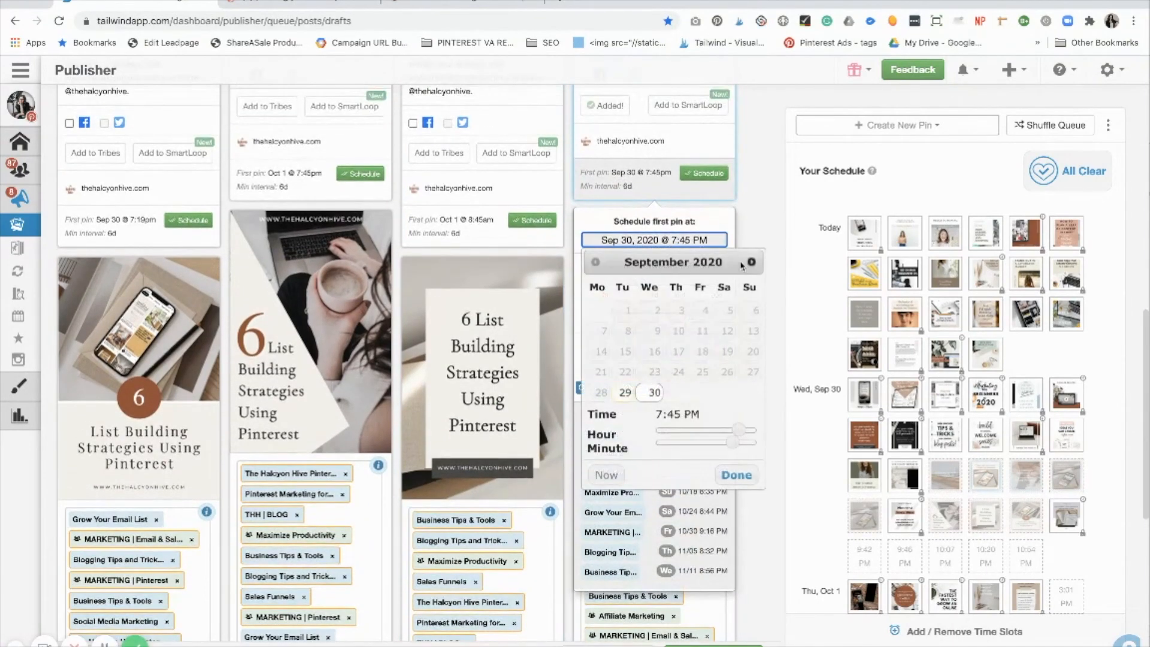
{"action": "left_click", "coordinate": [751, 261]}
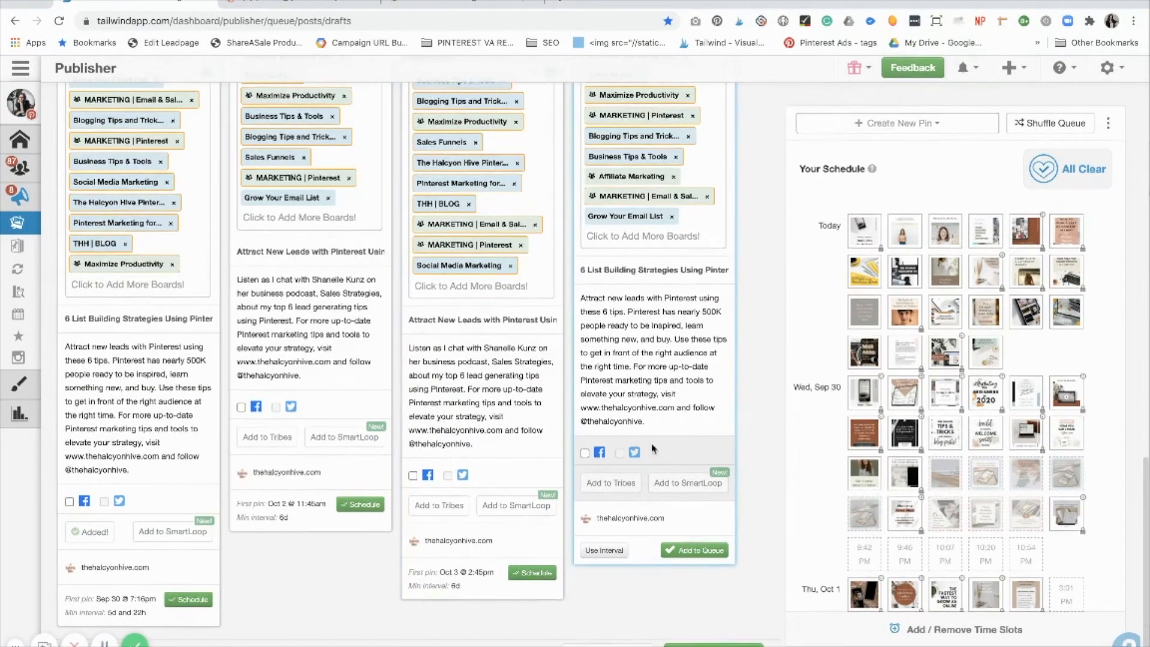
- Give the last draft a 6d interval with its first pin on Oct 3, 2020 at 7:45 AM, and add all drafts to the queue
{"action": "left_click", "coordinate": [604, 553]}
{"action": "left_click", "coordinate": [669, 275]}
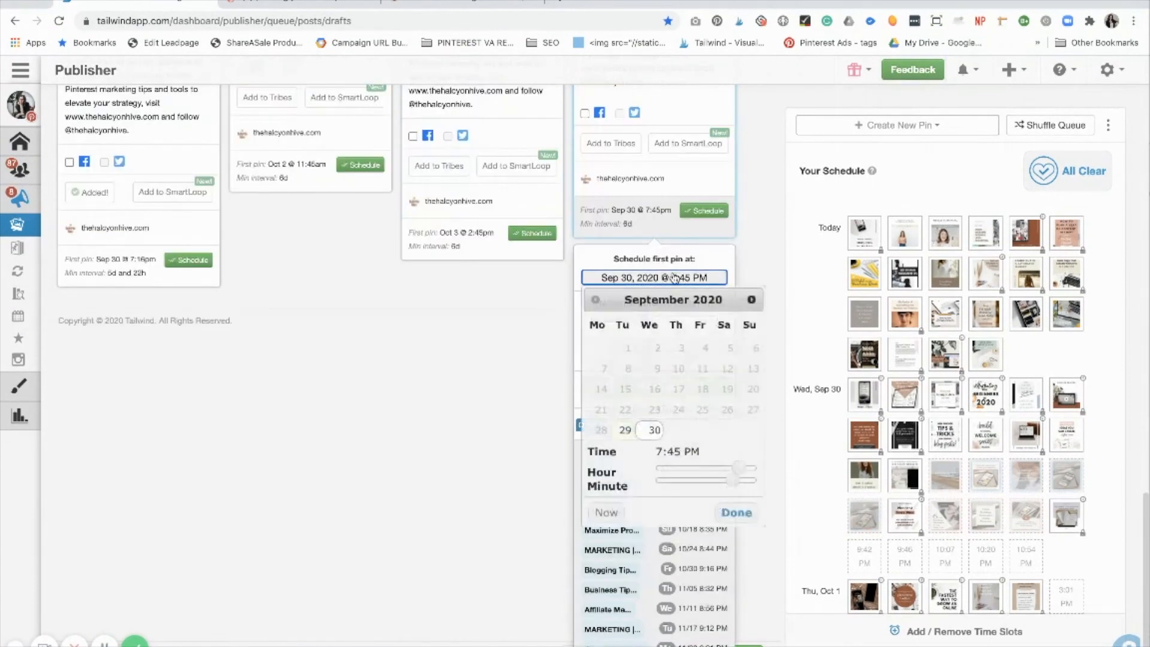
{"action": "left_click", "coordinate": [752, 299]}
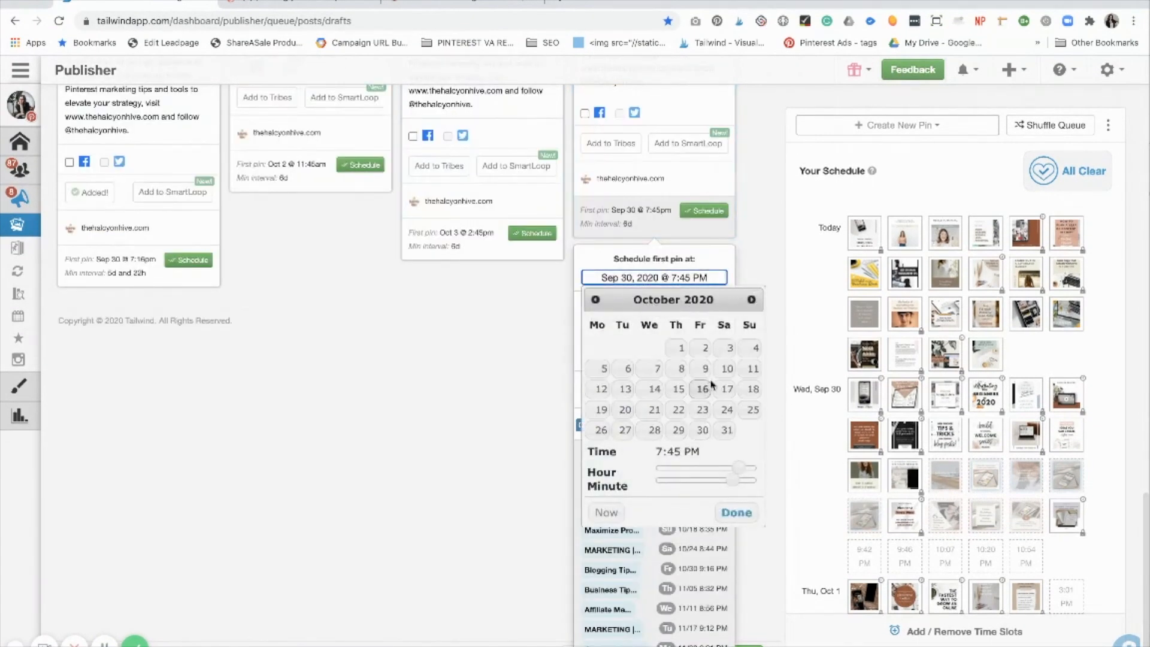
{"action": "left_click", "coordinate": [729, 506]}
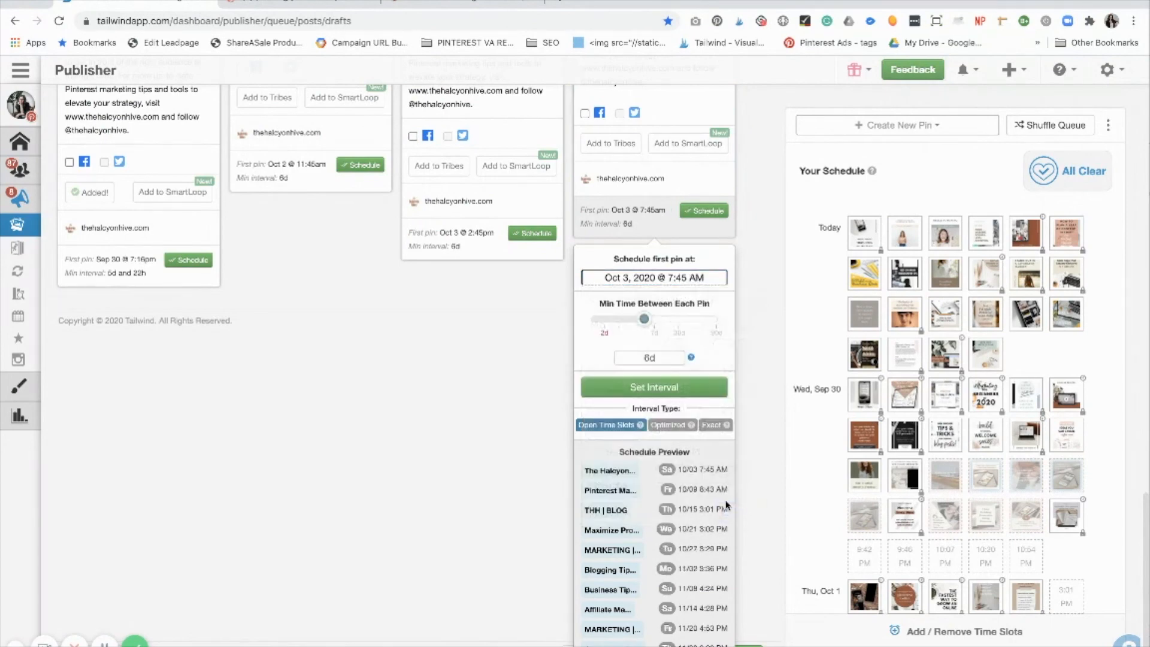
{"action": "left_click", "coordinate": [666, 388]}
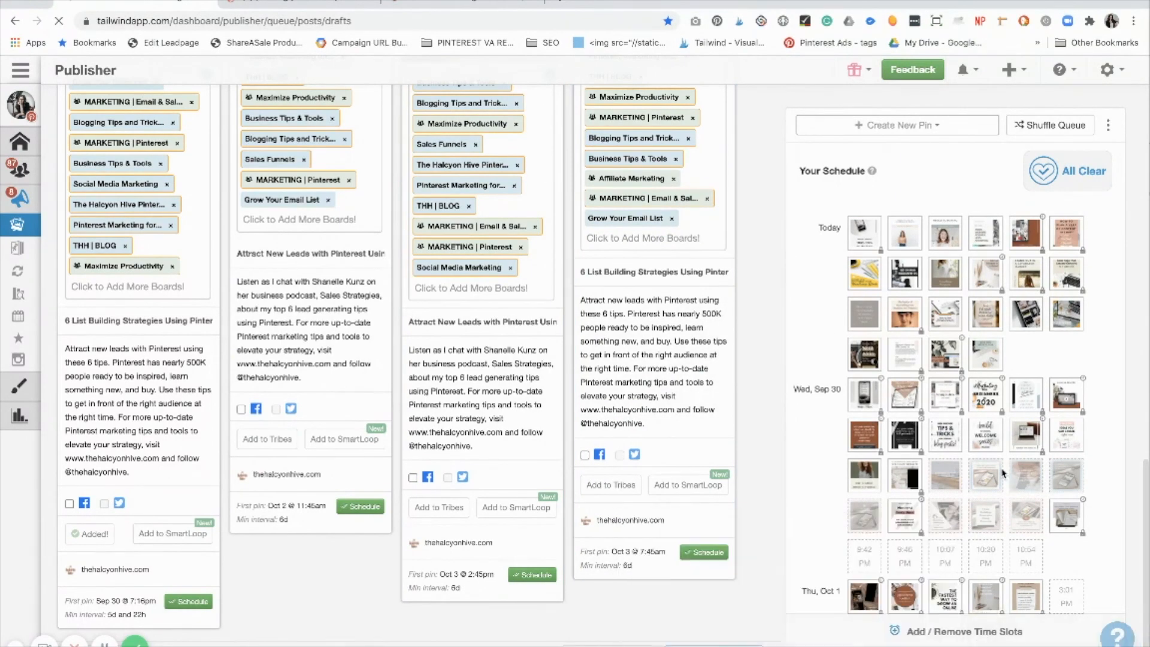
- Review the scheduled pins list and examine how the pins are spread across the schedule calendar through late November
{"action": "mouse_move", "coordinate": [986, 402]}
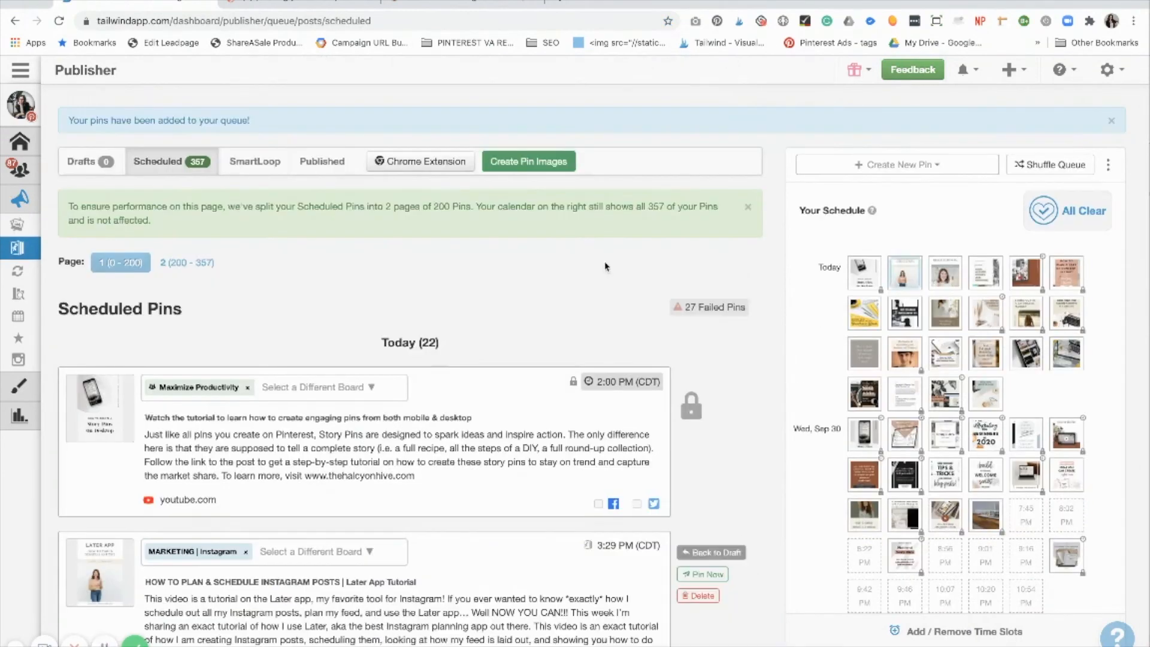
{"action": "scroll", "coordinate": [544, 297], "scroll_direction": "down", "scroll_amount": 10}
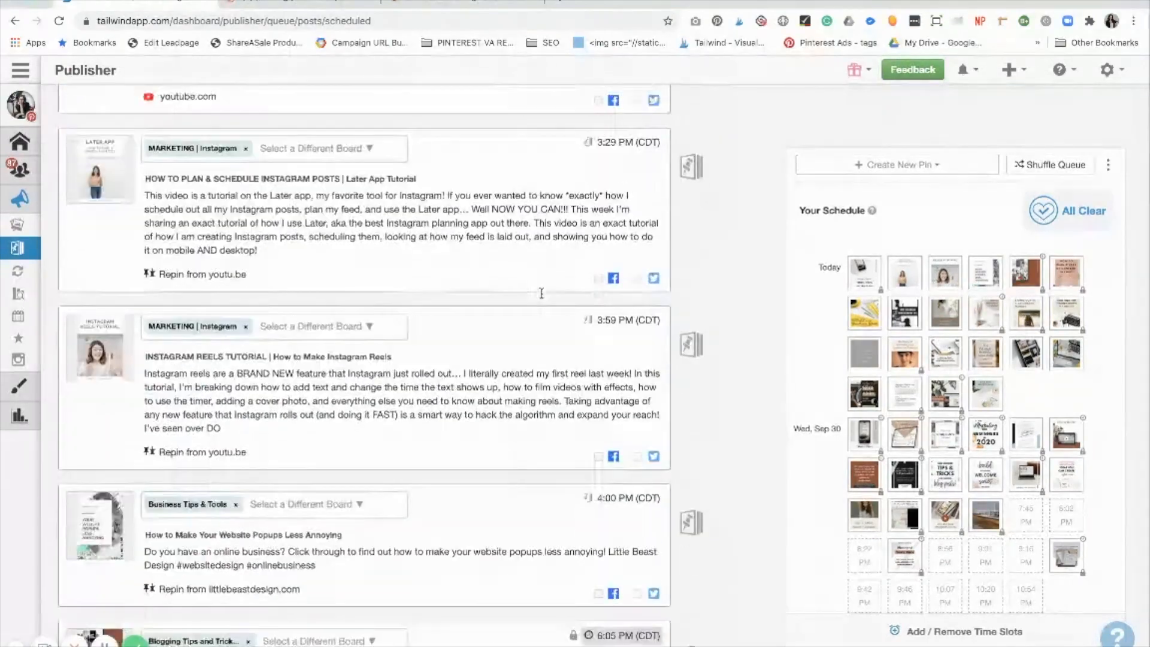
{"action": "scroll", "coordinate": [543, 292], "scroll_direction": "up", "scroll_amount": 15}
{"action": "scroll", "coordinate": [1012, 383], "scroll_direction": "down", "scroll_amount": 10}
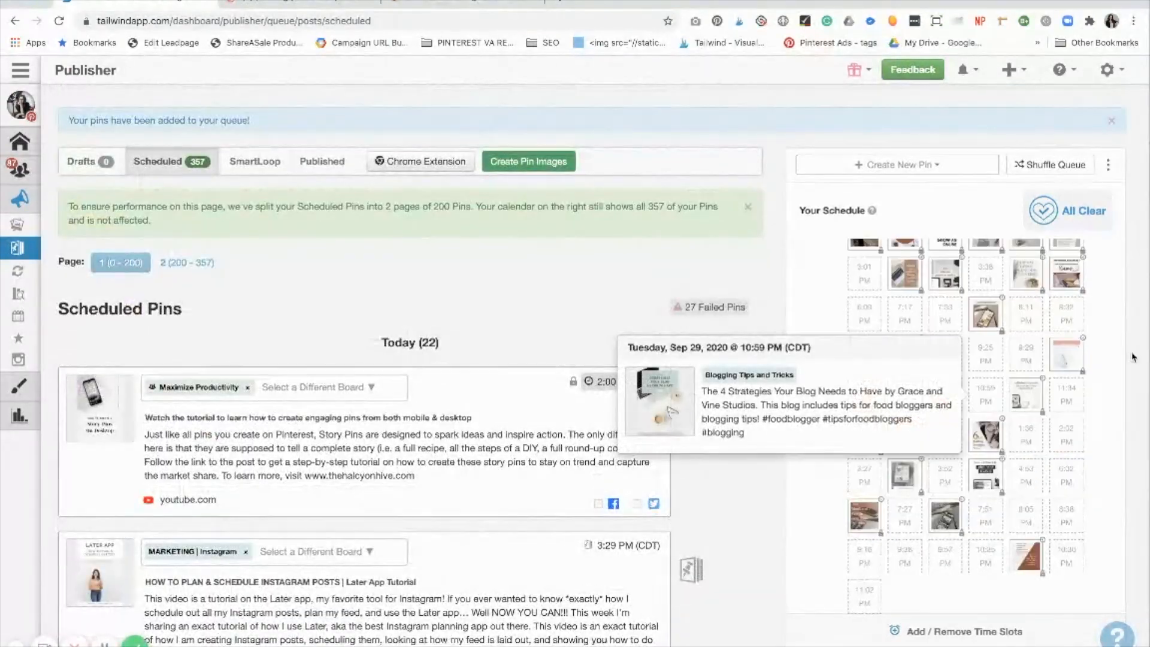
{"action": "scroll", "coordinate": [1111, 367], "scroll_direction": "down", "scroll_amount": 10}
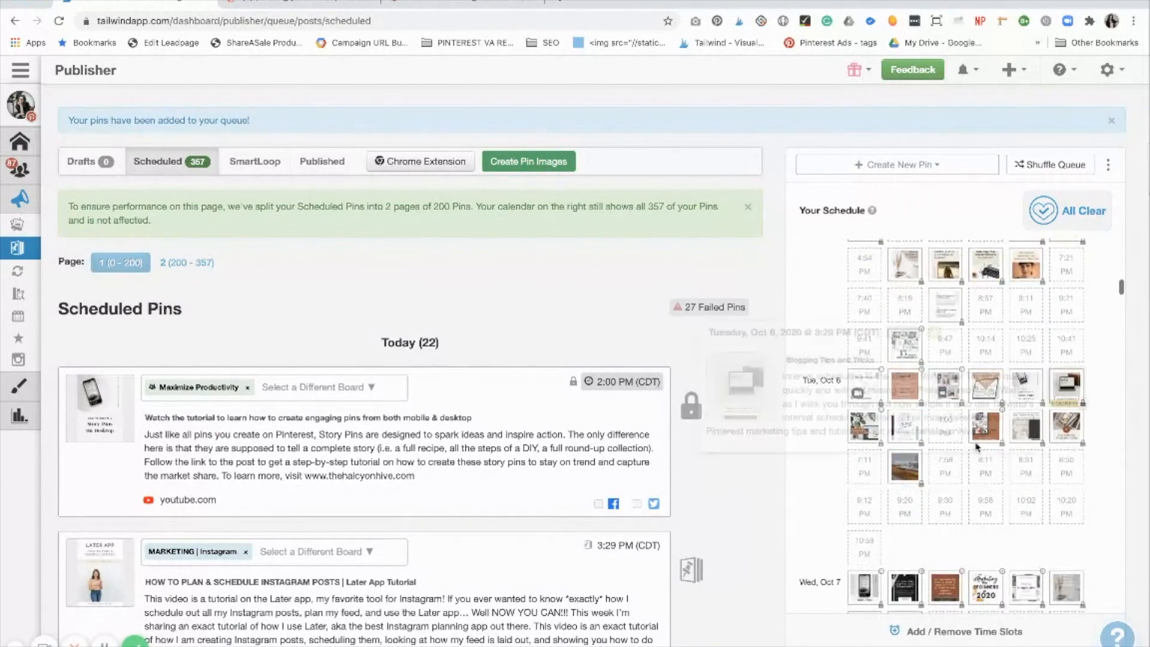
{"action": "scroll", "coordinate": [1114, 419], "scroll_direction": "down", "scroll_amount": 6}
{"action": "scroll", "coordinate": [1121, 428], "scroll_direction": "down", "scroll_amount": 15}
{"action": "scroll", "coordinate": [1109, 437], "scroll_direction": "down", "scroll_amount": 18}
{"action": "scroll", "coordinate": [1110, 438], "scroll_direction": "down", "scroll_amount": 18}
{"action": "scroll", "coordinate": [1109, 437], "scroll_direction": "down", "scroll_amount": 18}
{"action": "scroll", "coordinate": [1109, 438], "scroll_direction": "down", "scroll_amount": 18}
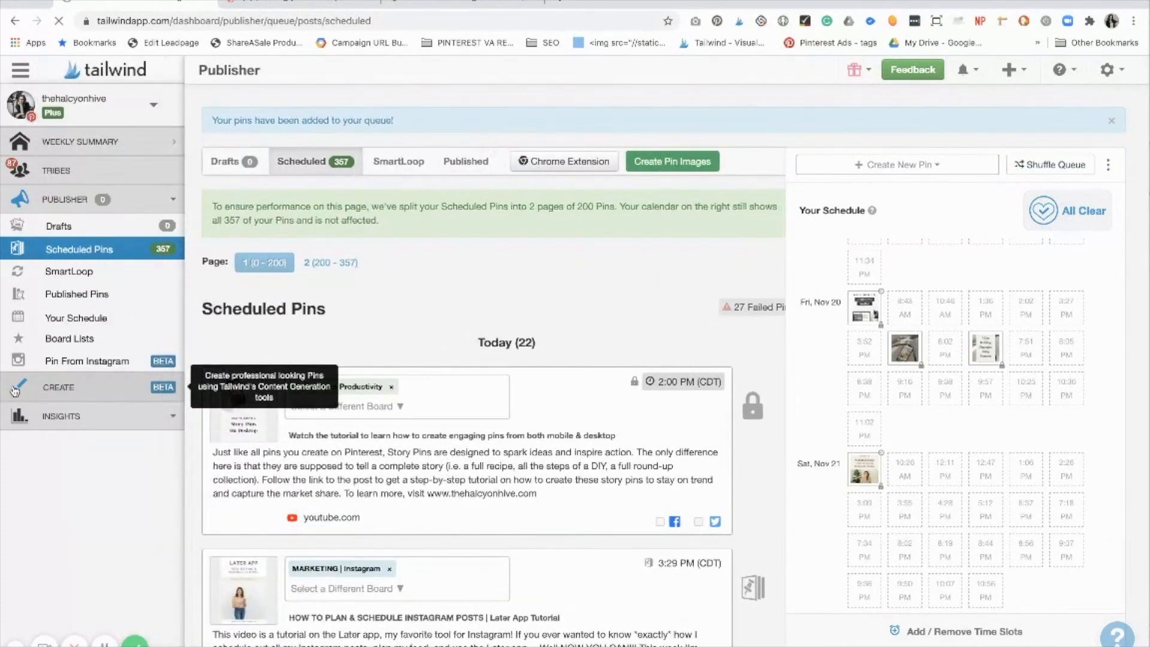
- Open the Tailwind Create start page with its new design and completed session options
{"action": "left_click", "coordinate": [54, 400]}
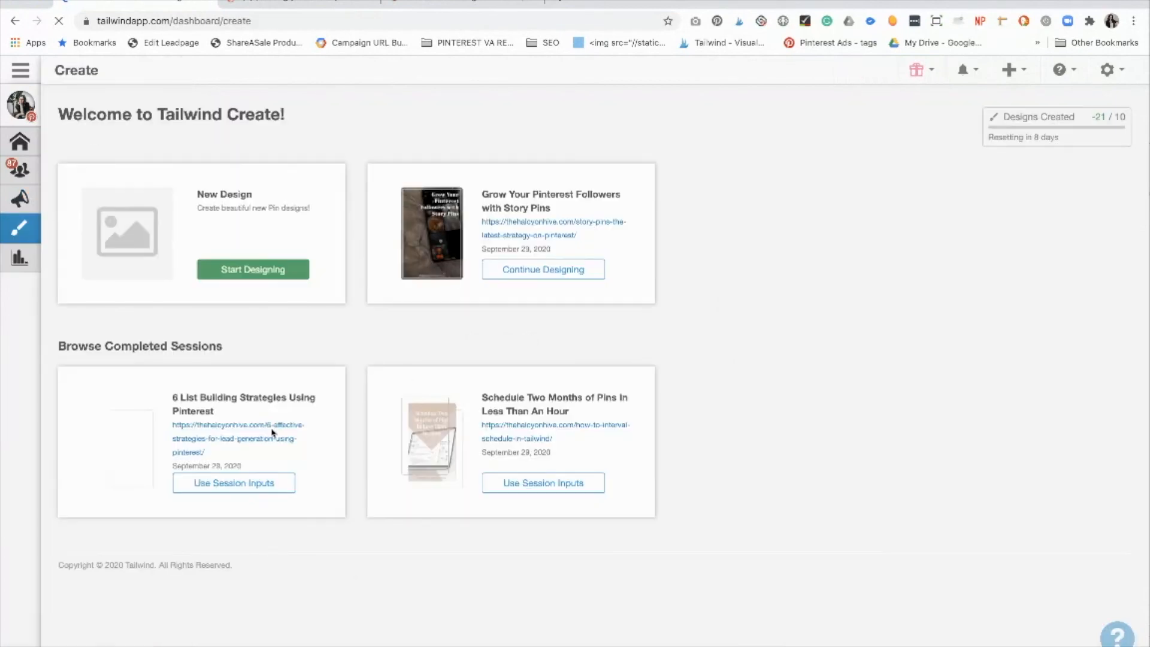